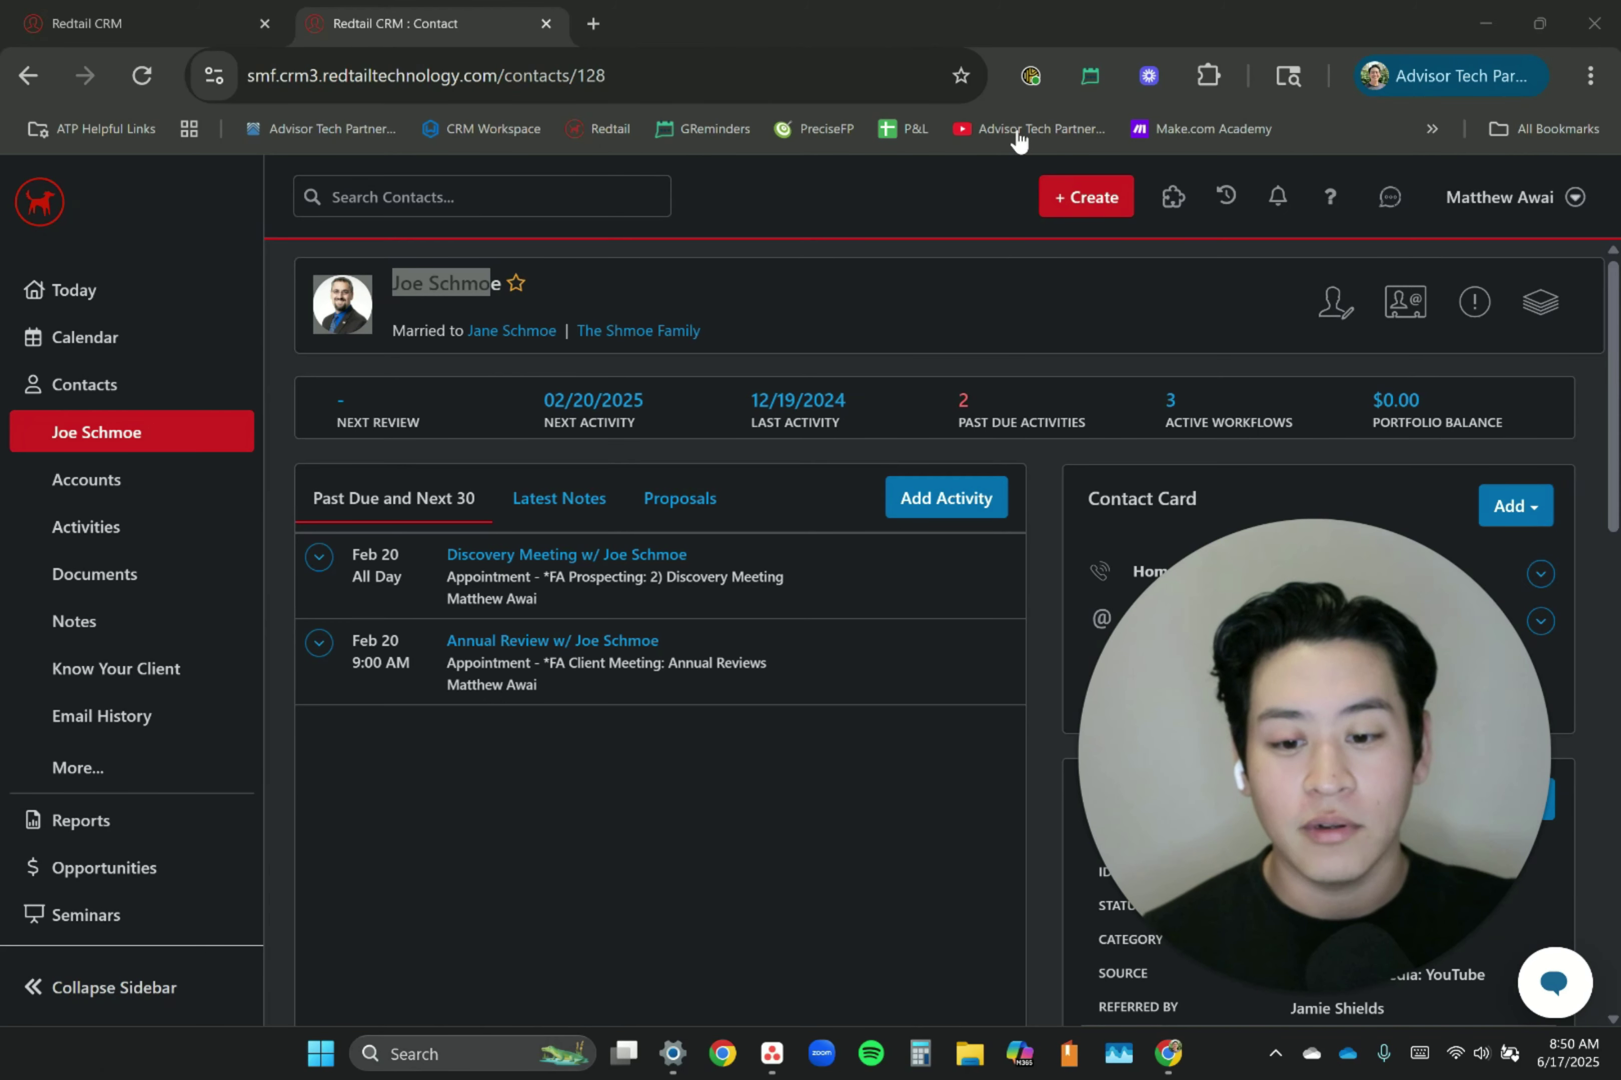
Examine the Source value in the contact's Contact Details section.
left_click(446, 288)
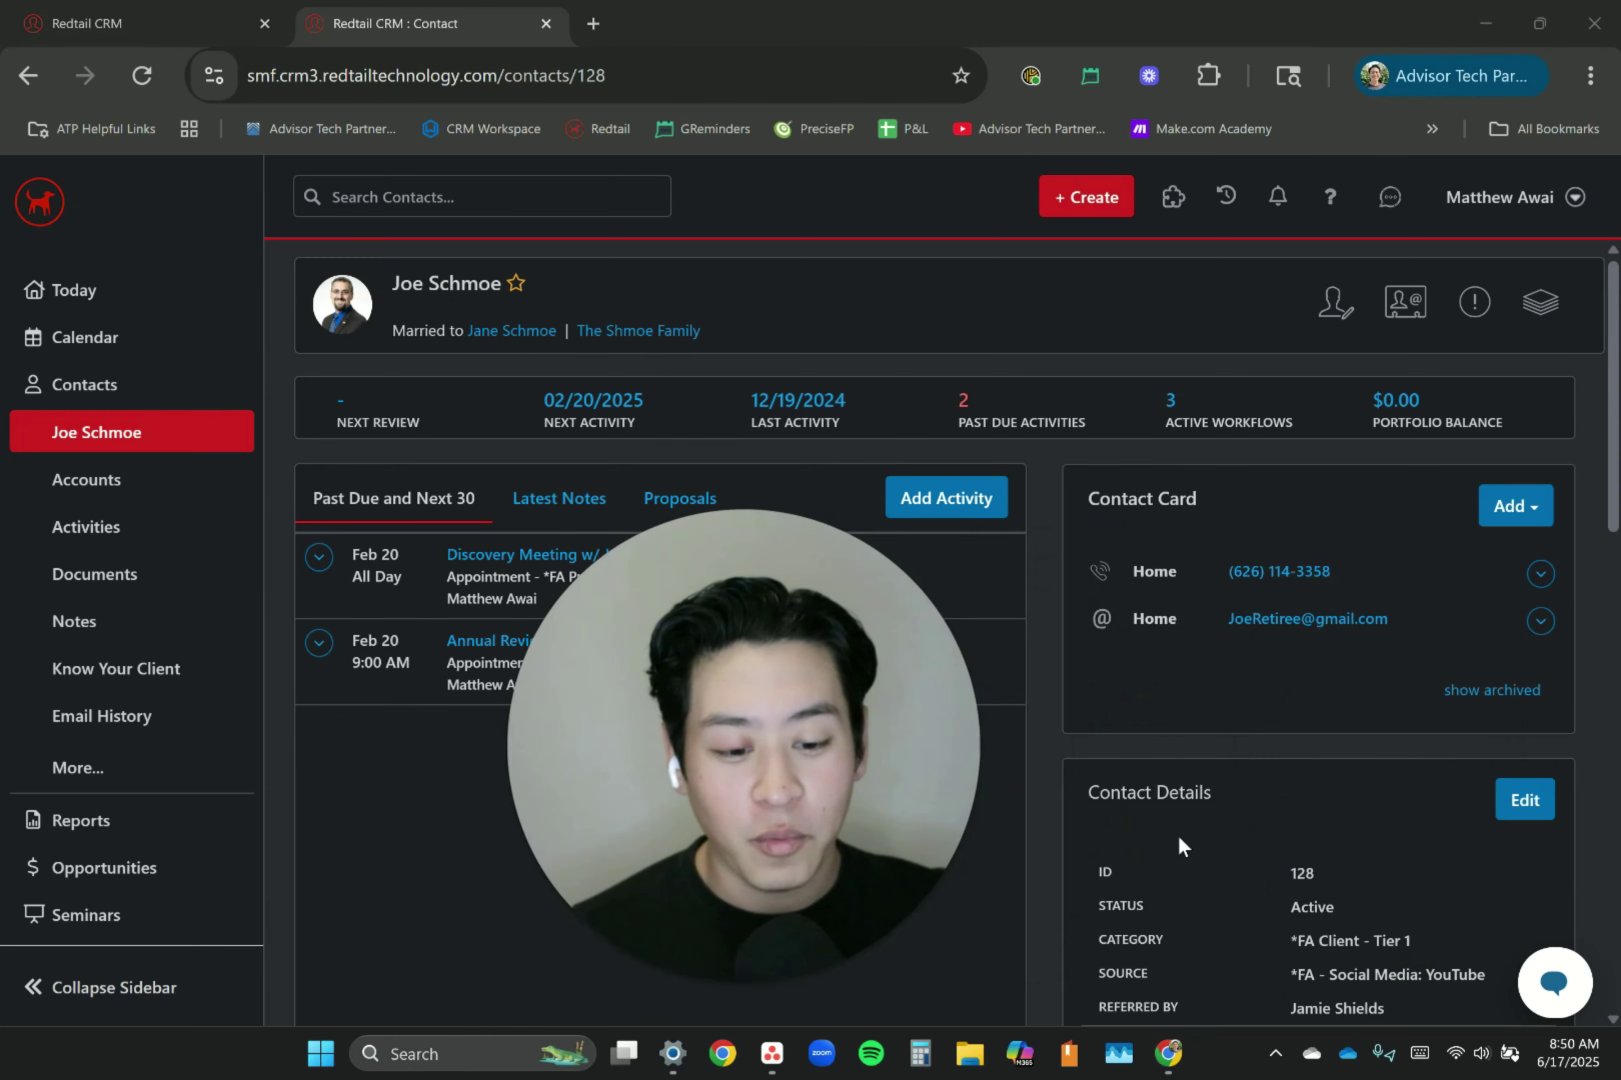
triple_click(1154, 793)
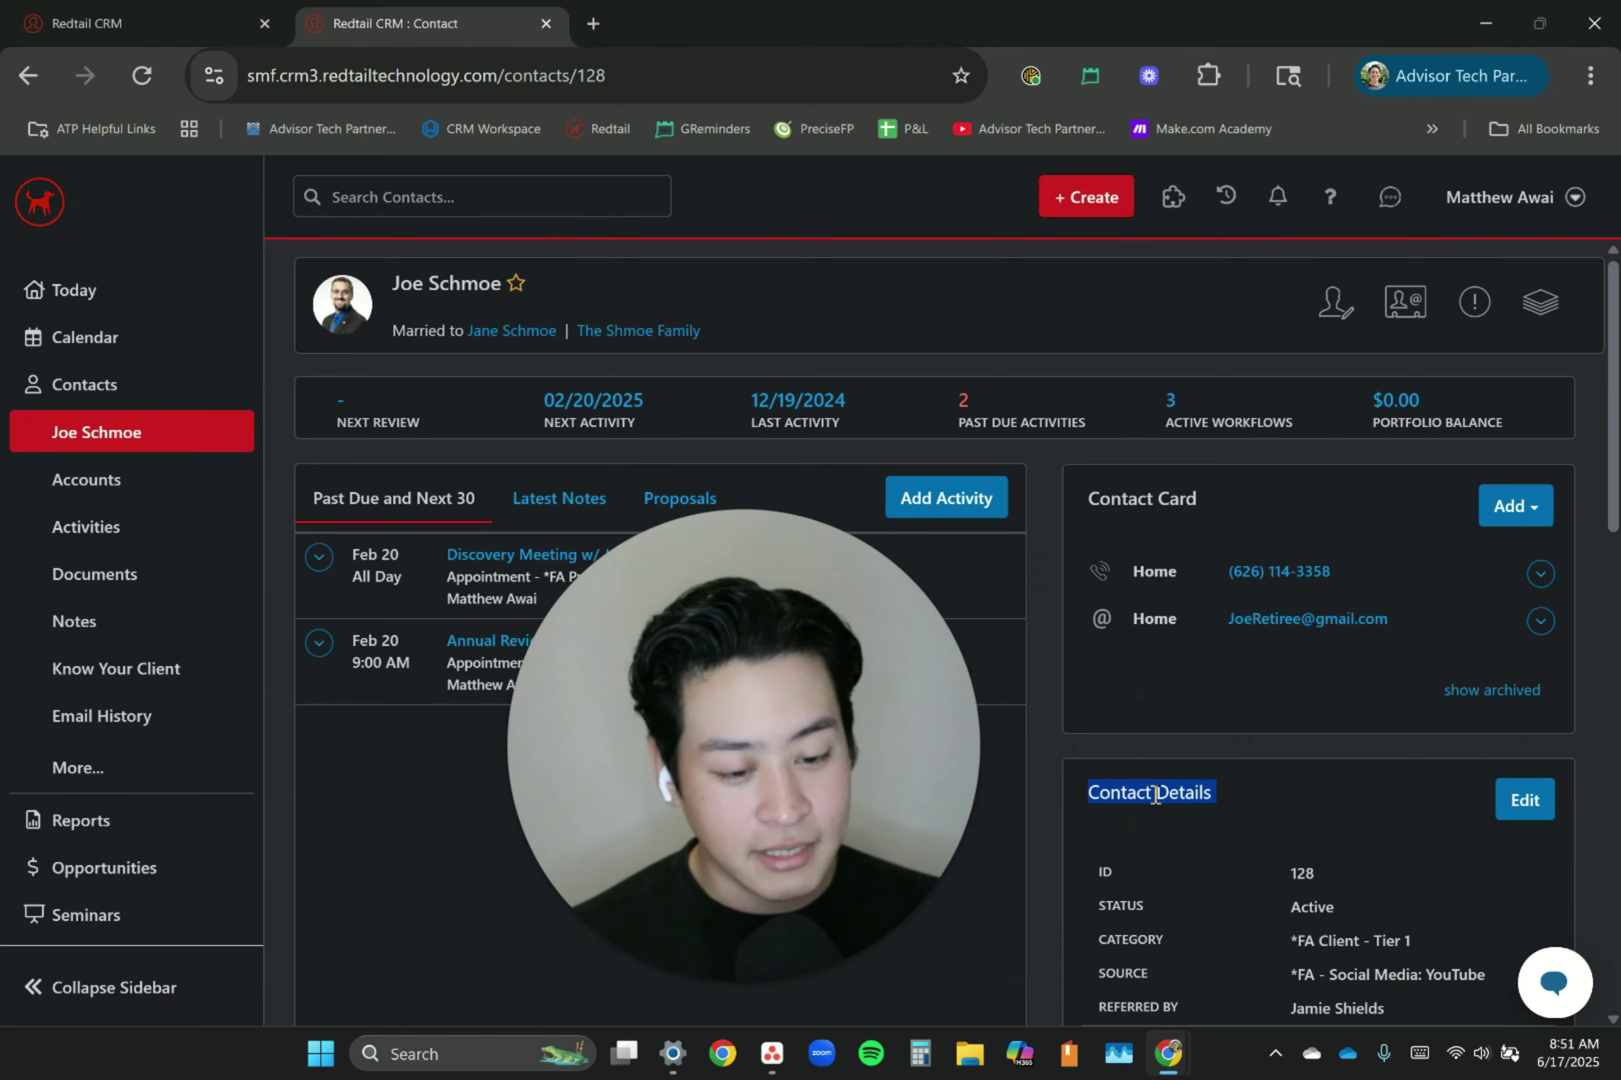
scroll(1185, 913, "down", 2)
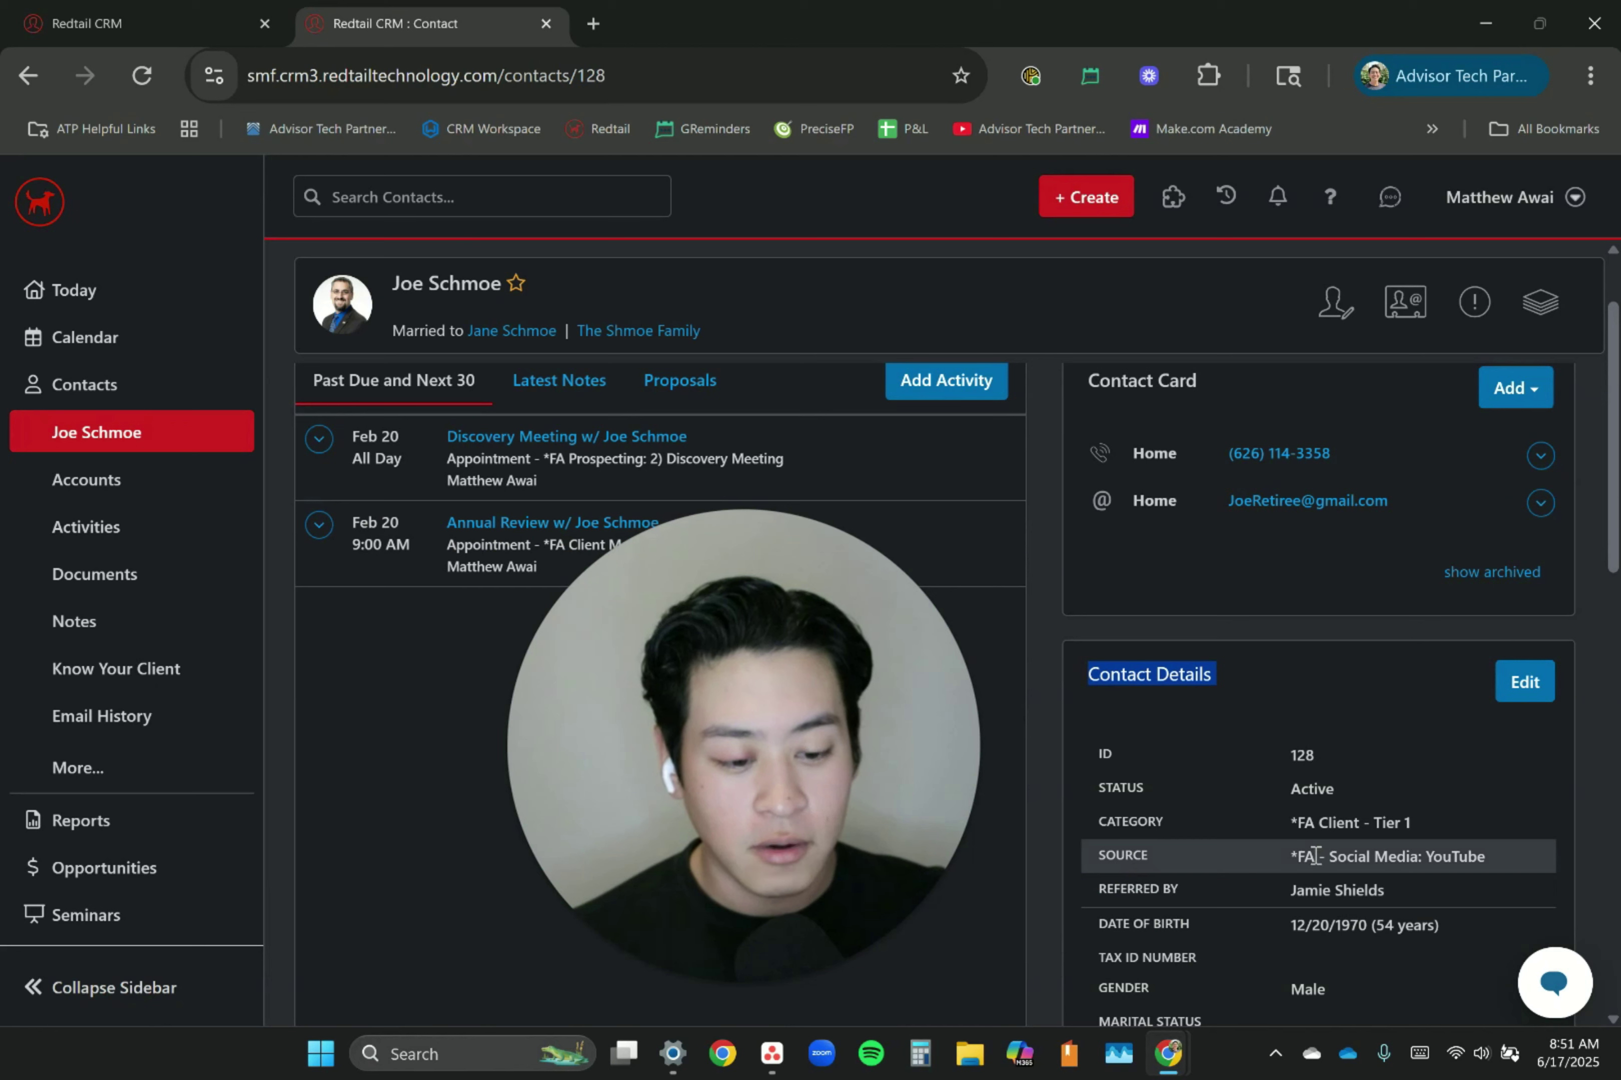
left_click_drag(1290, 857, 1426, 857)
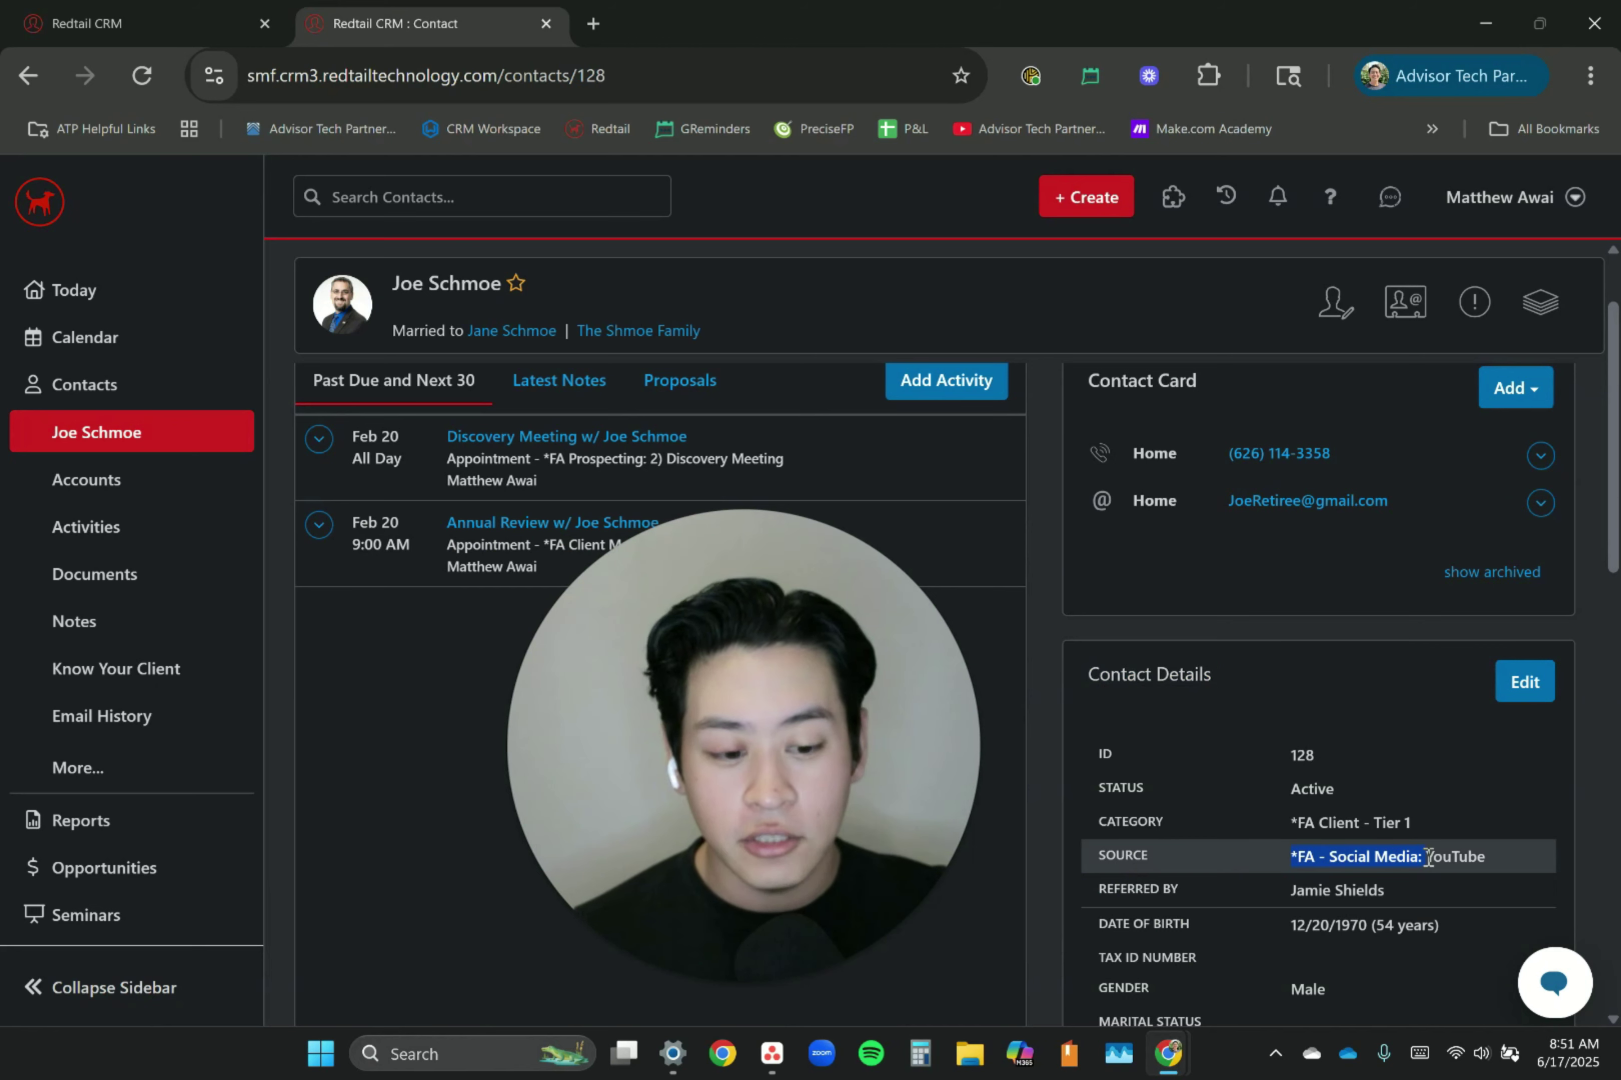
left_click_drag(1329, 857, 1424, 857)
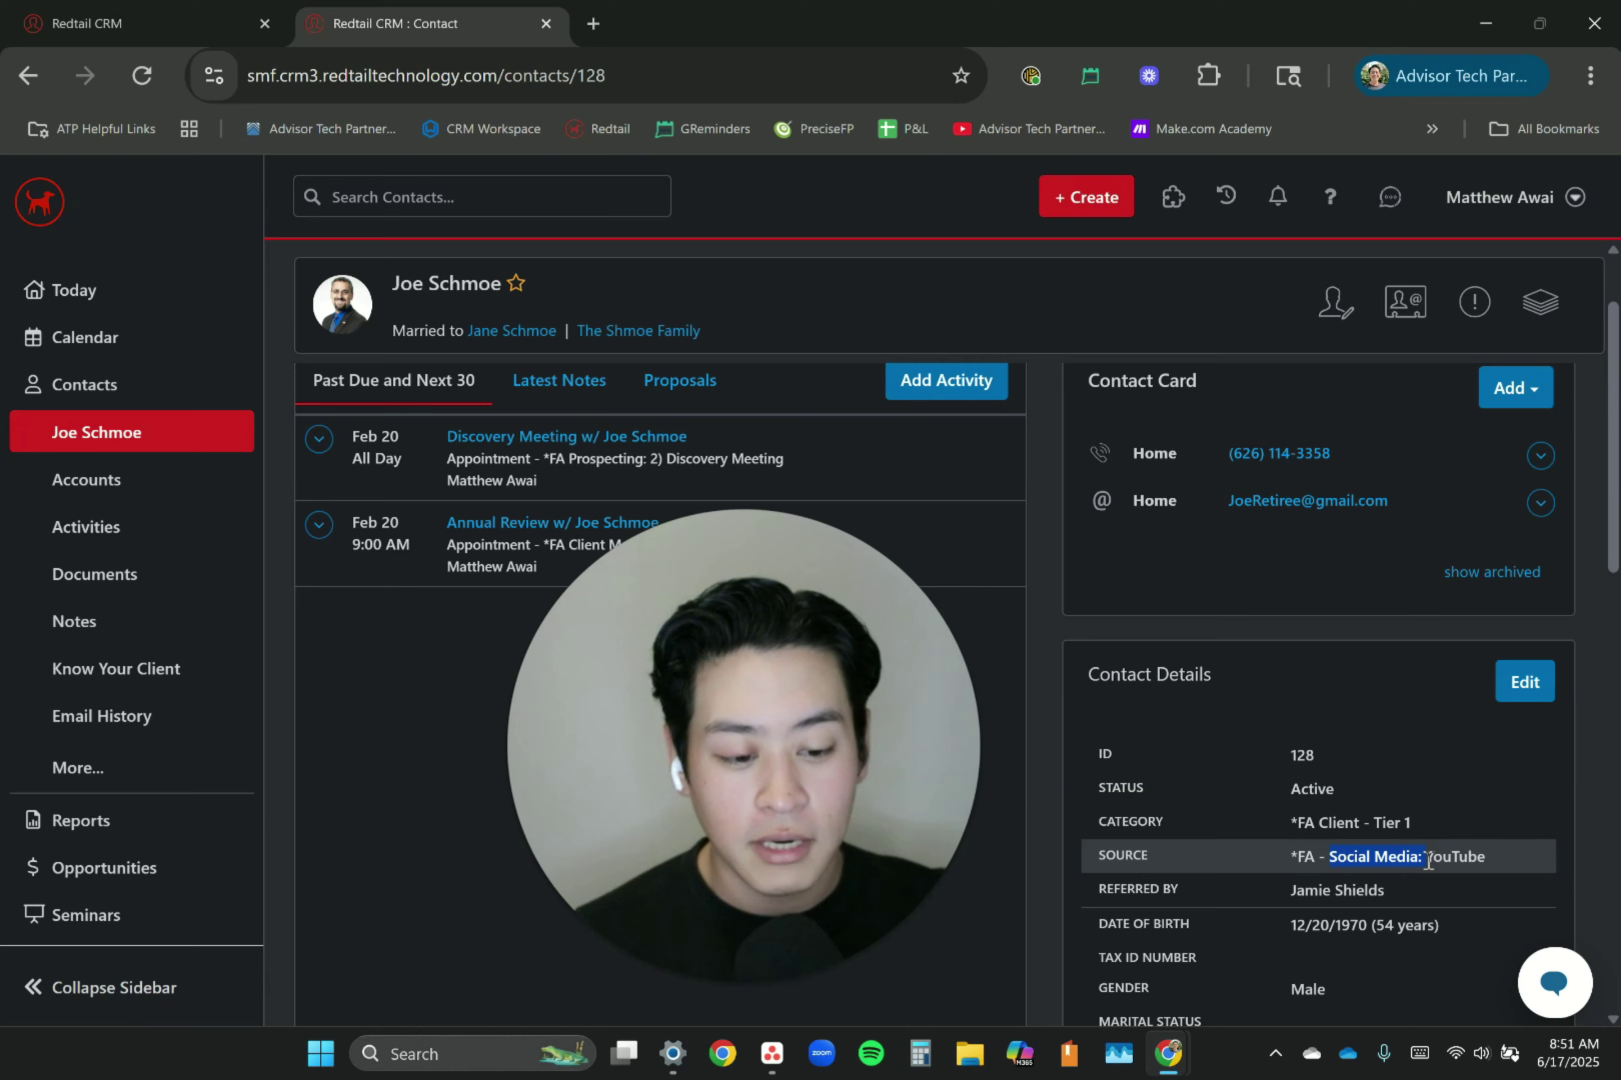
Review the available Source options in the contact's details form and submit the form.
left_click(1526, 684)
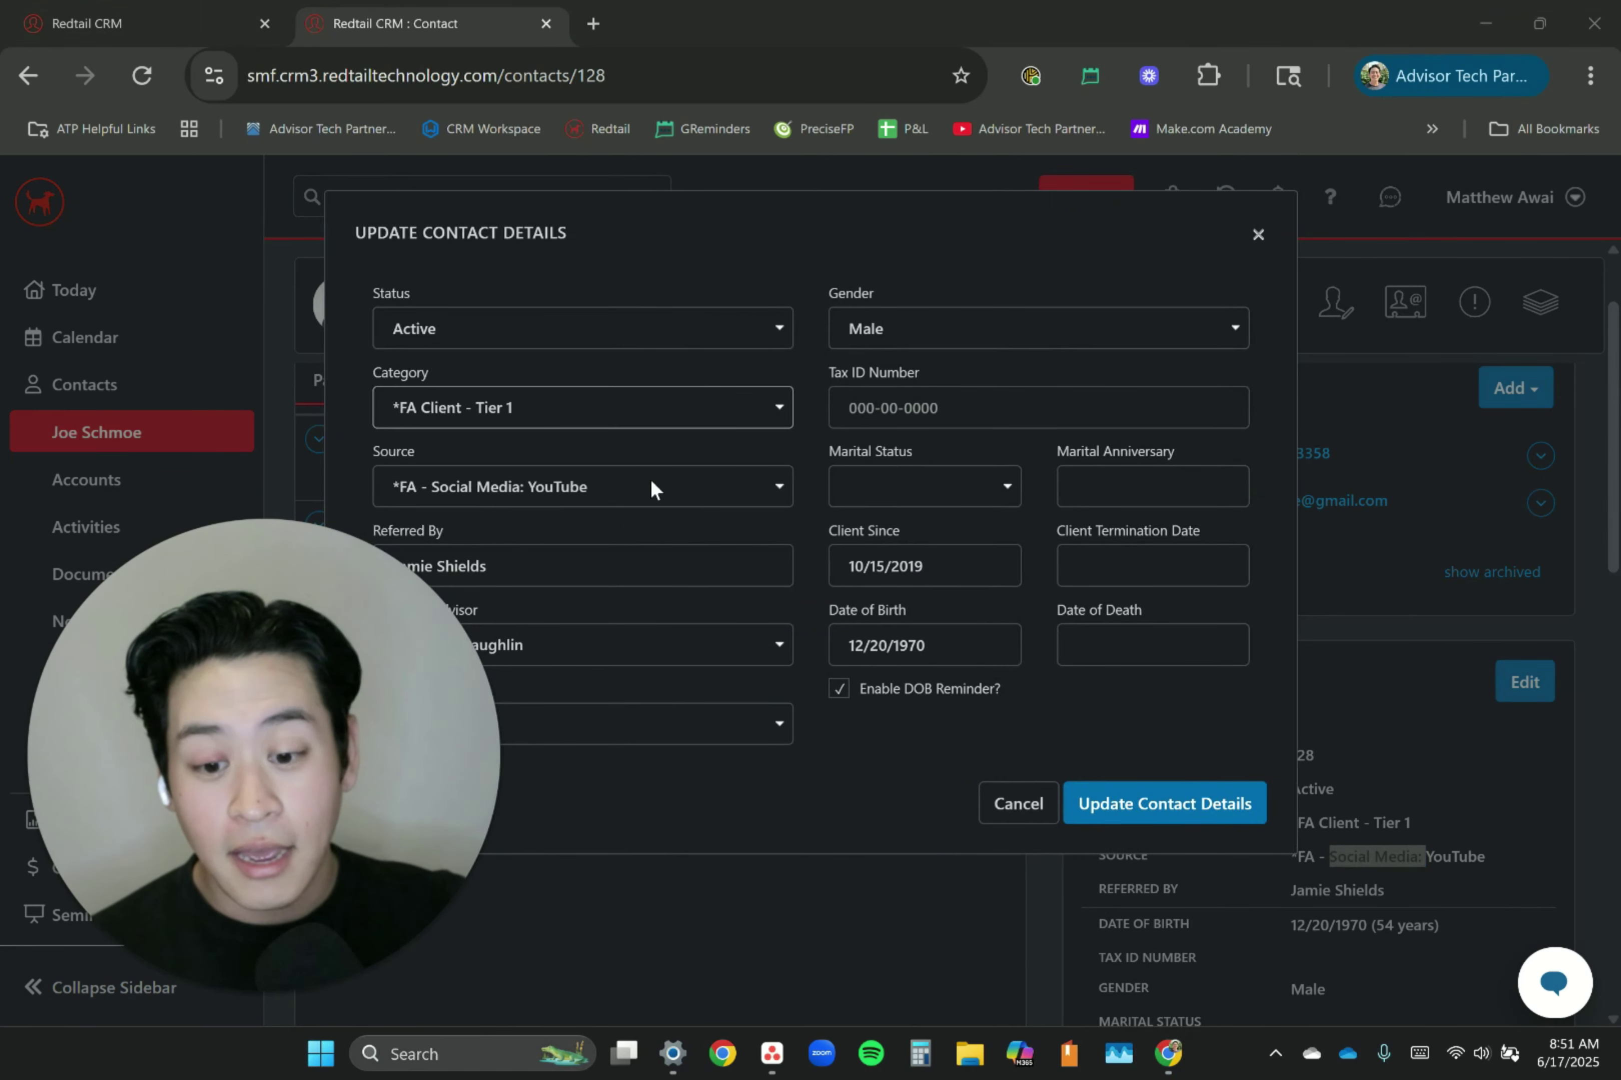
left_click(543, 488)
left_click(1426, 699)
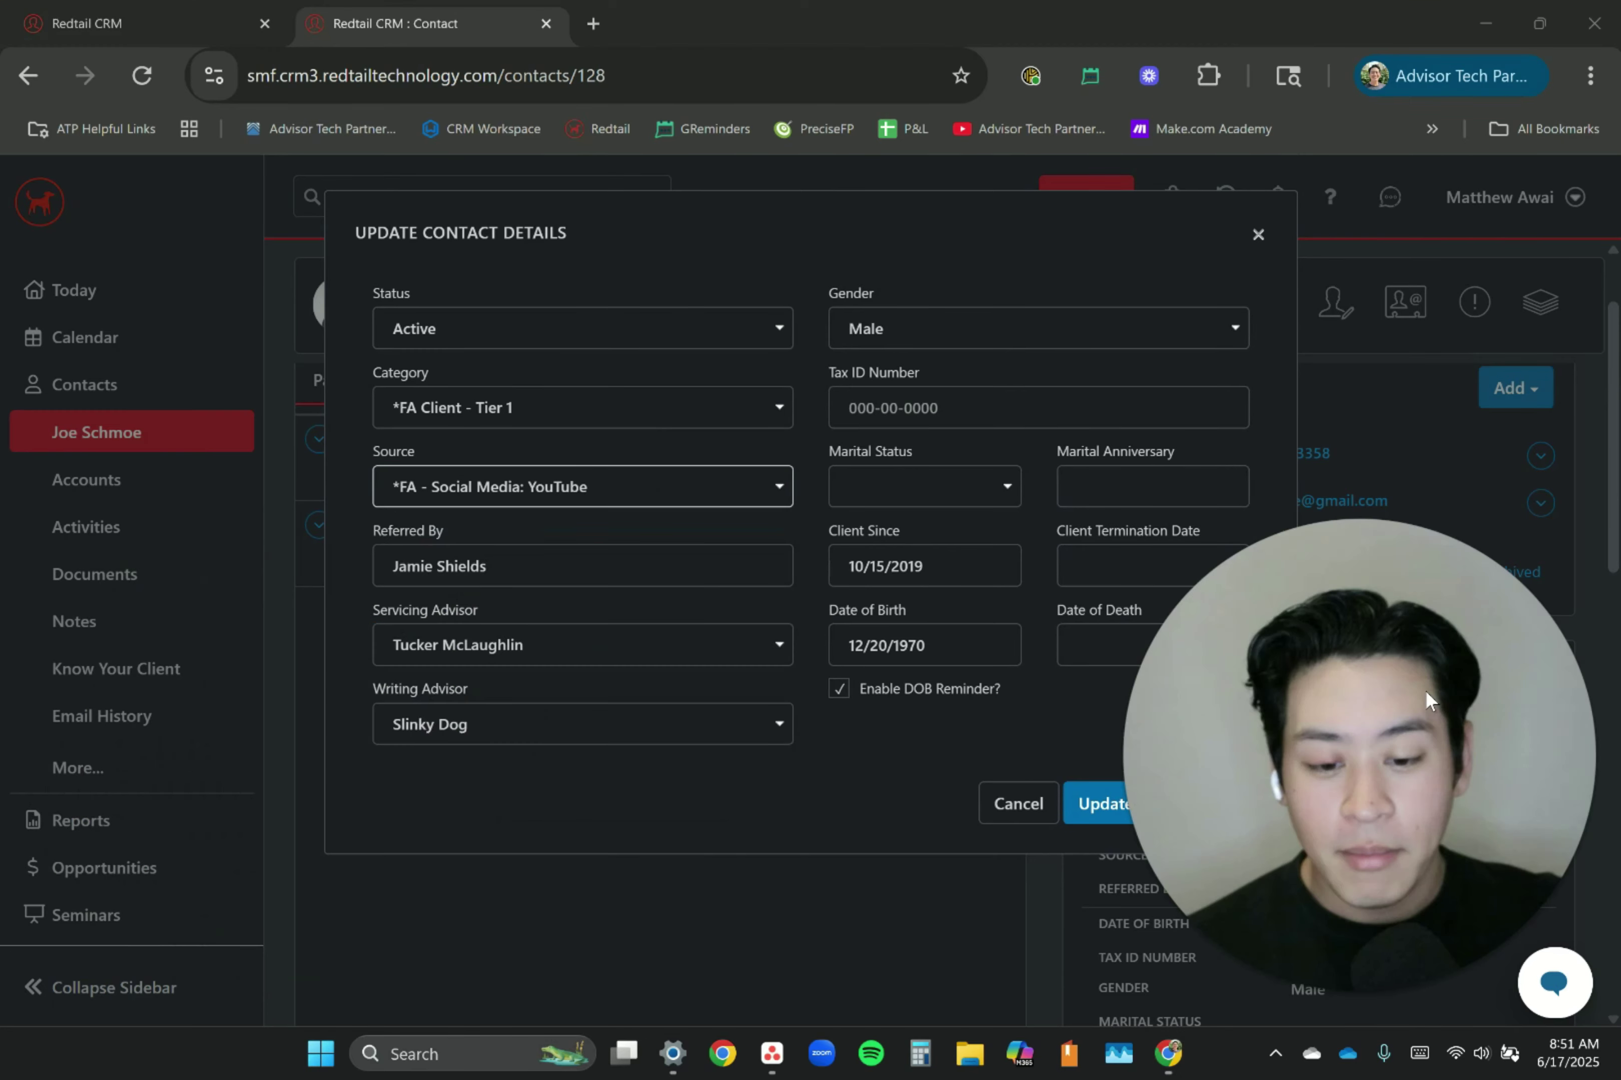
left_click(621, 486)
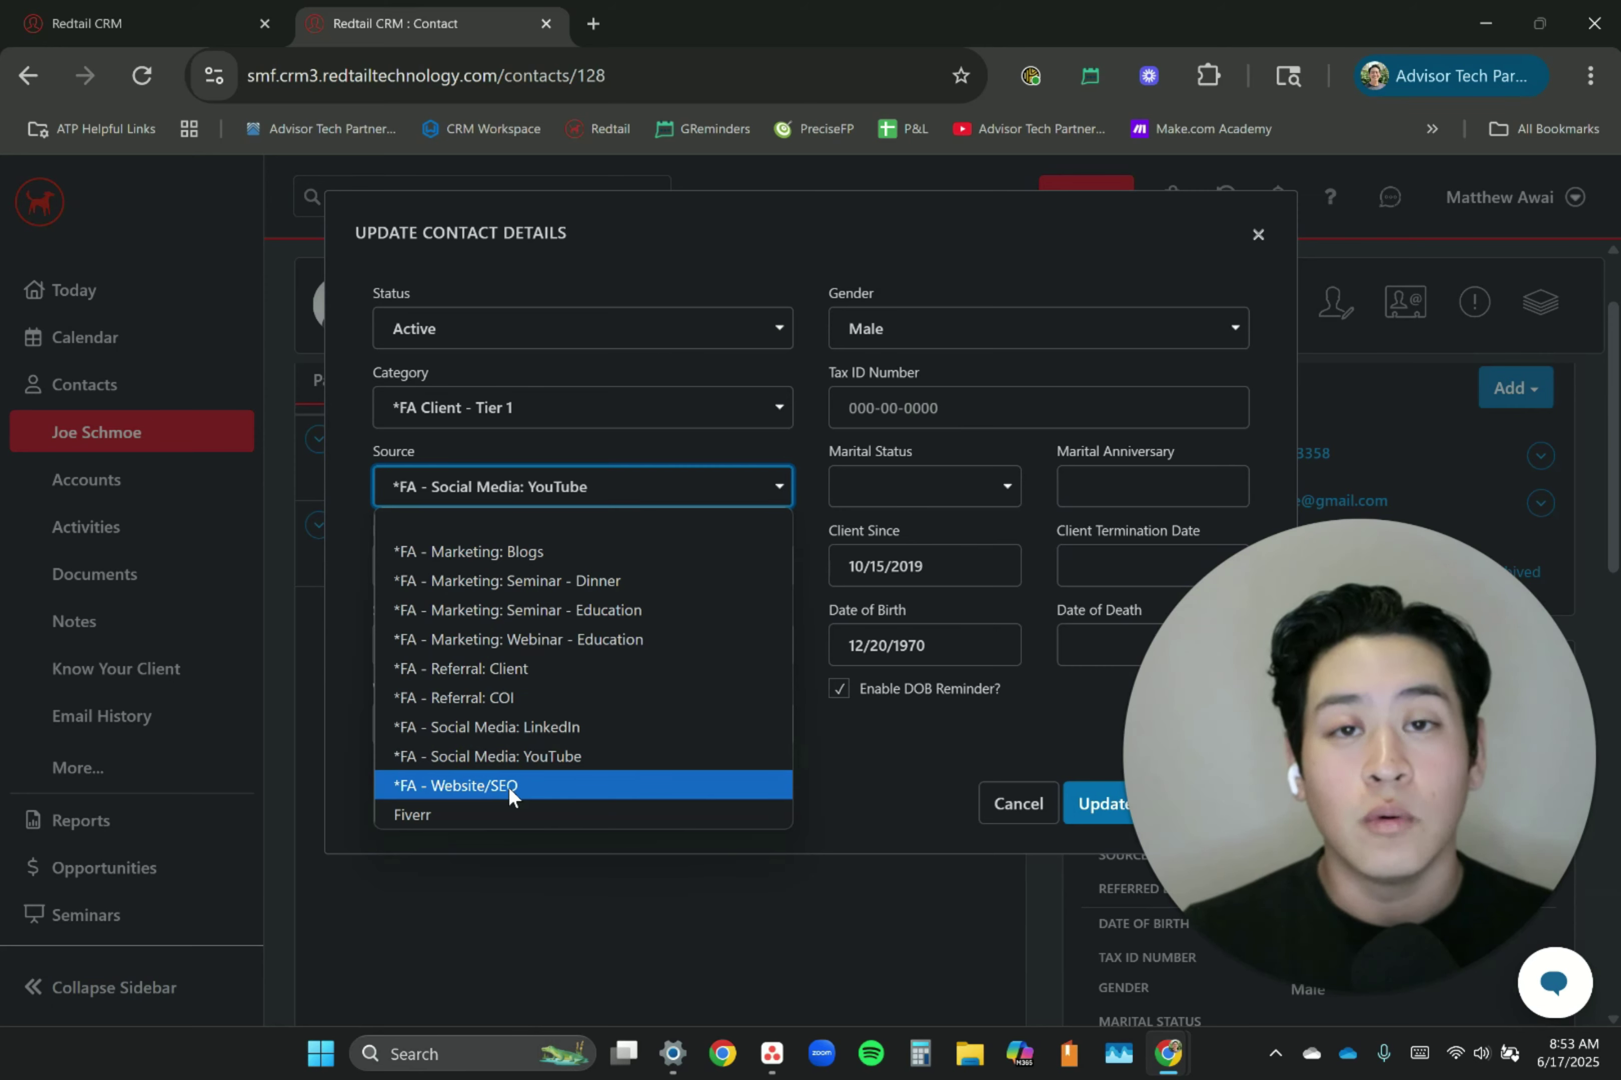
left_click(934, 793)
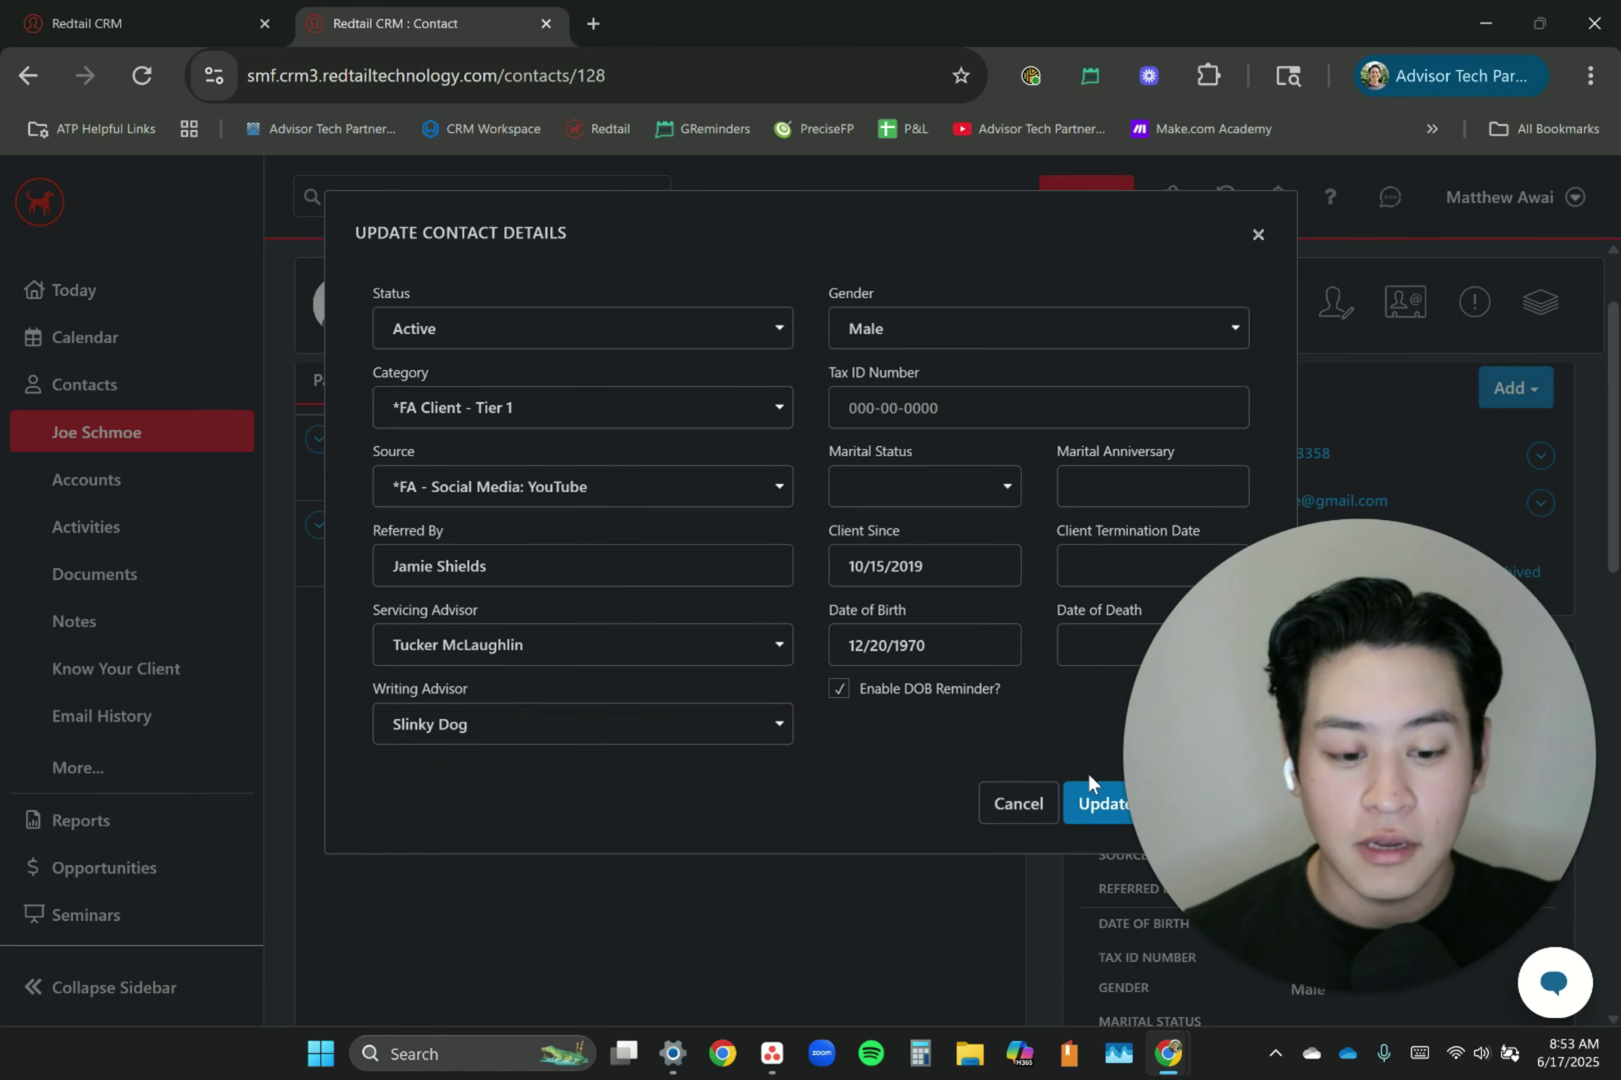
left_click(1088, 803)
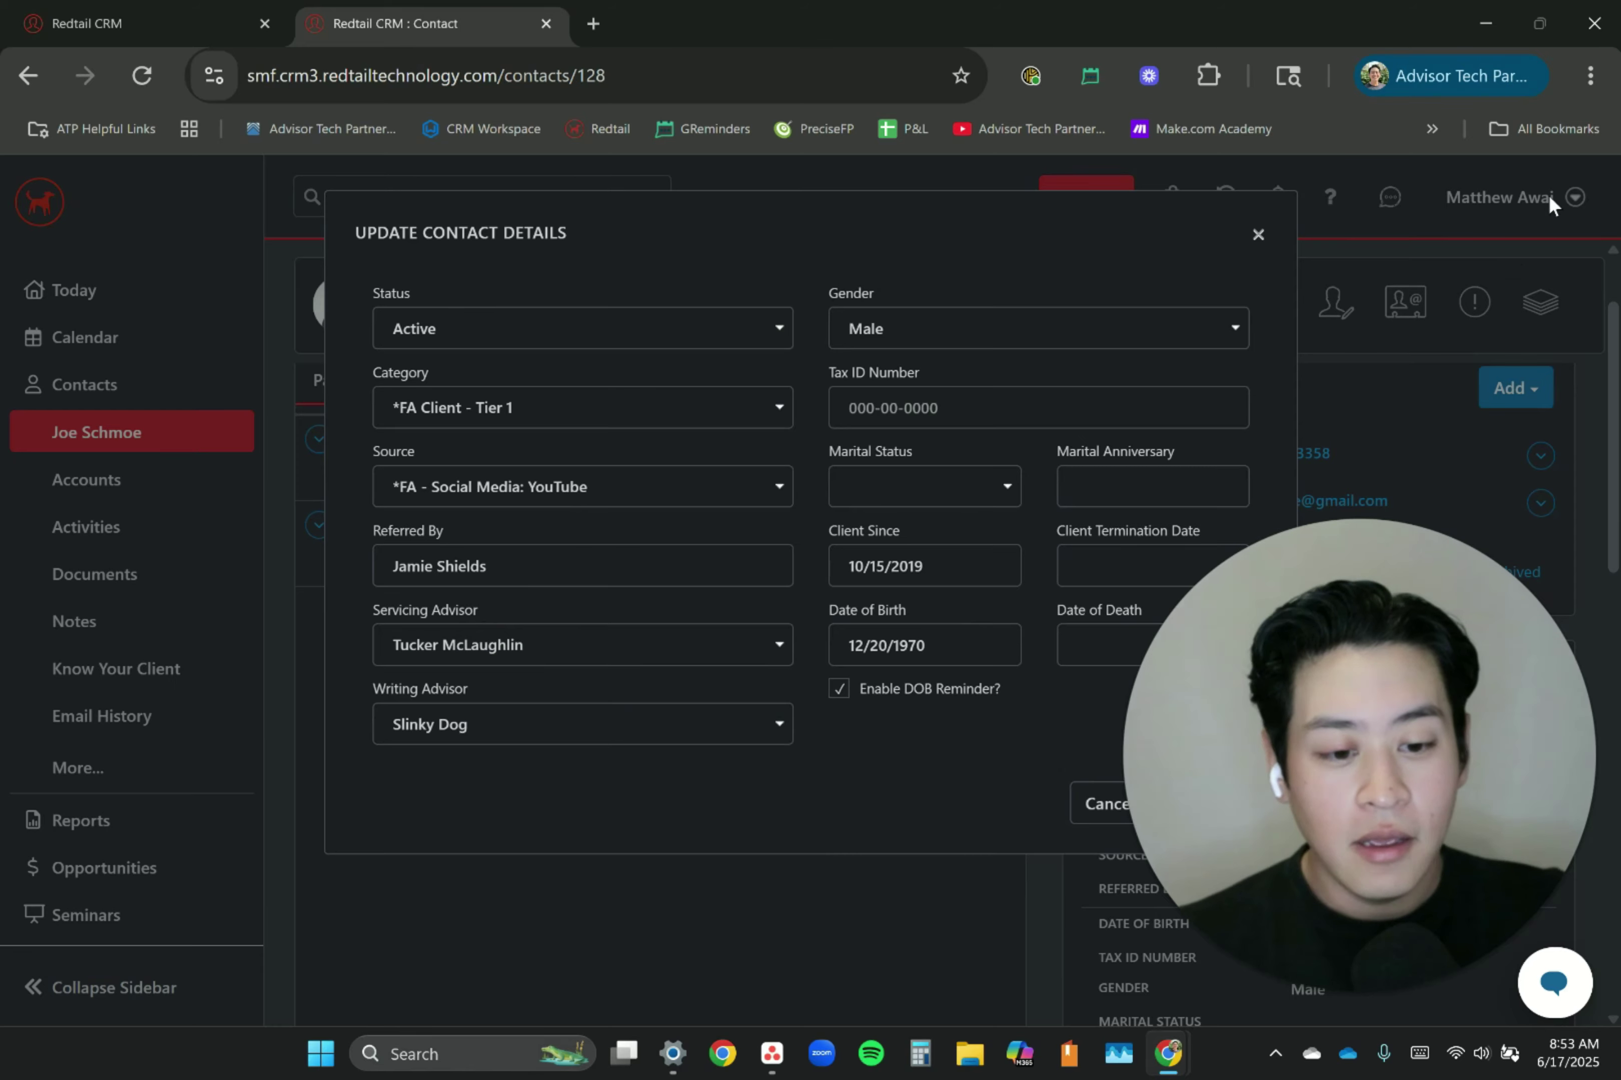
Open the Manage Lists area from the account management page.
left_click(1548, 208)
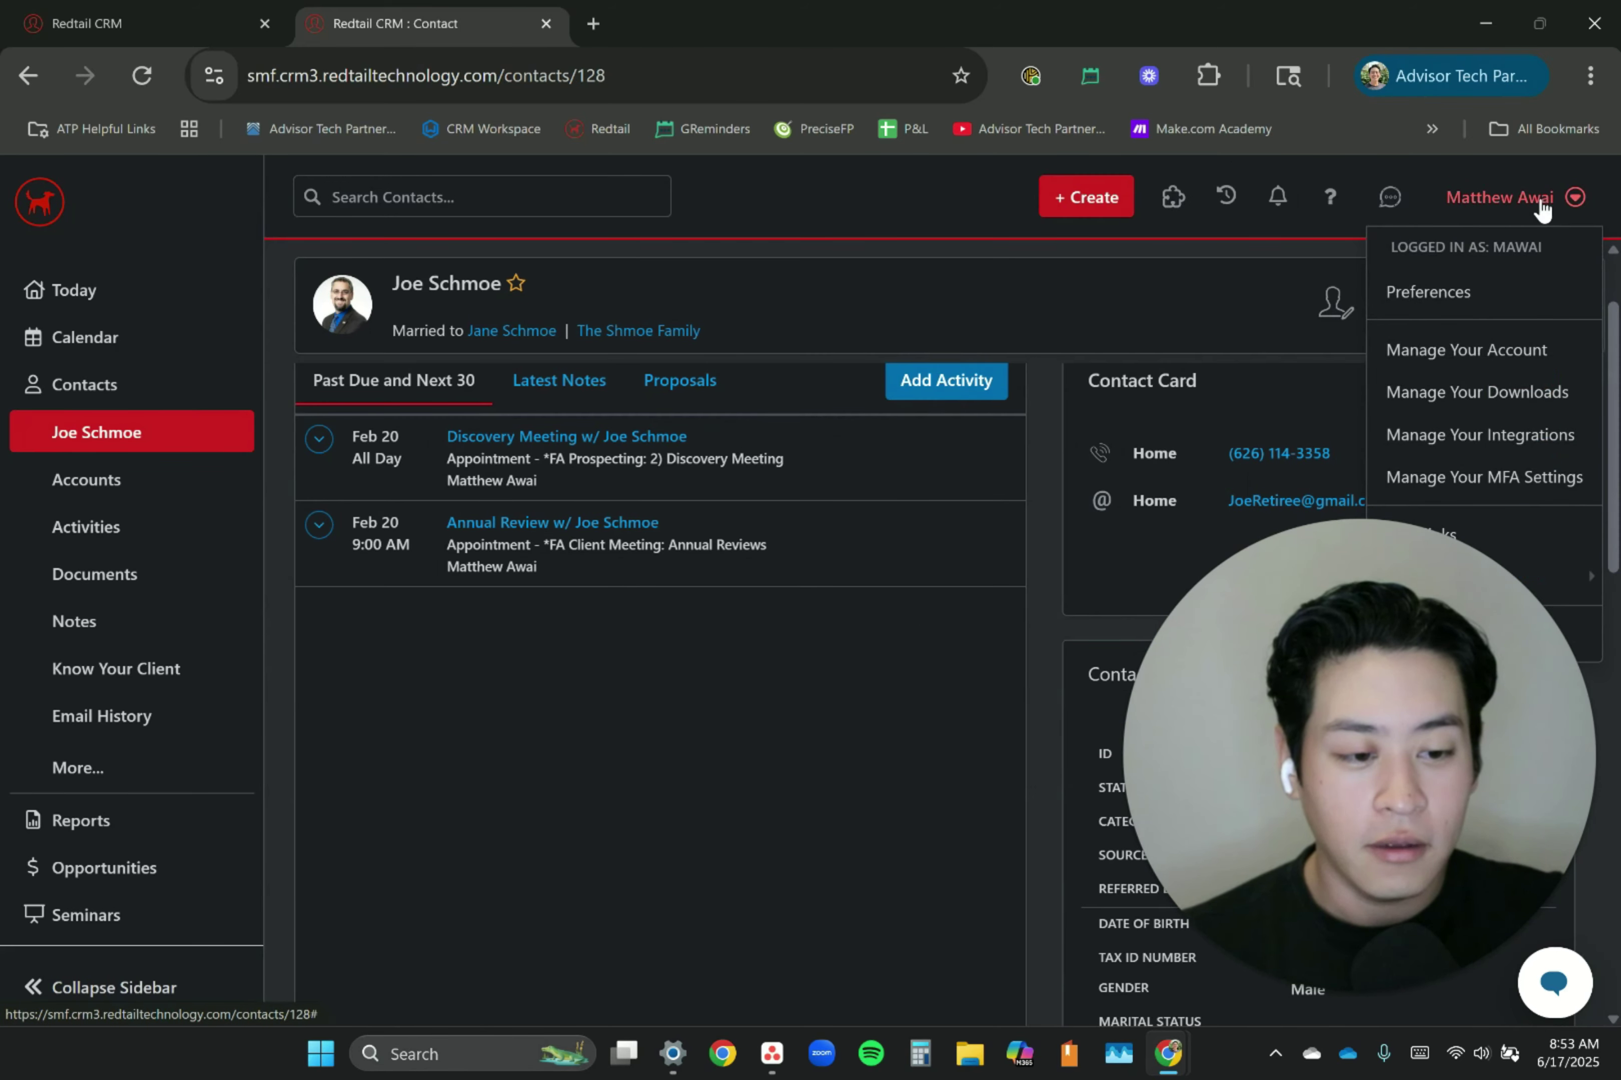
left_click(1484, 350)
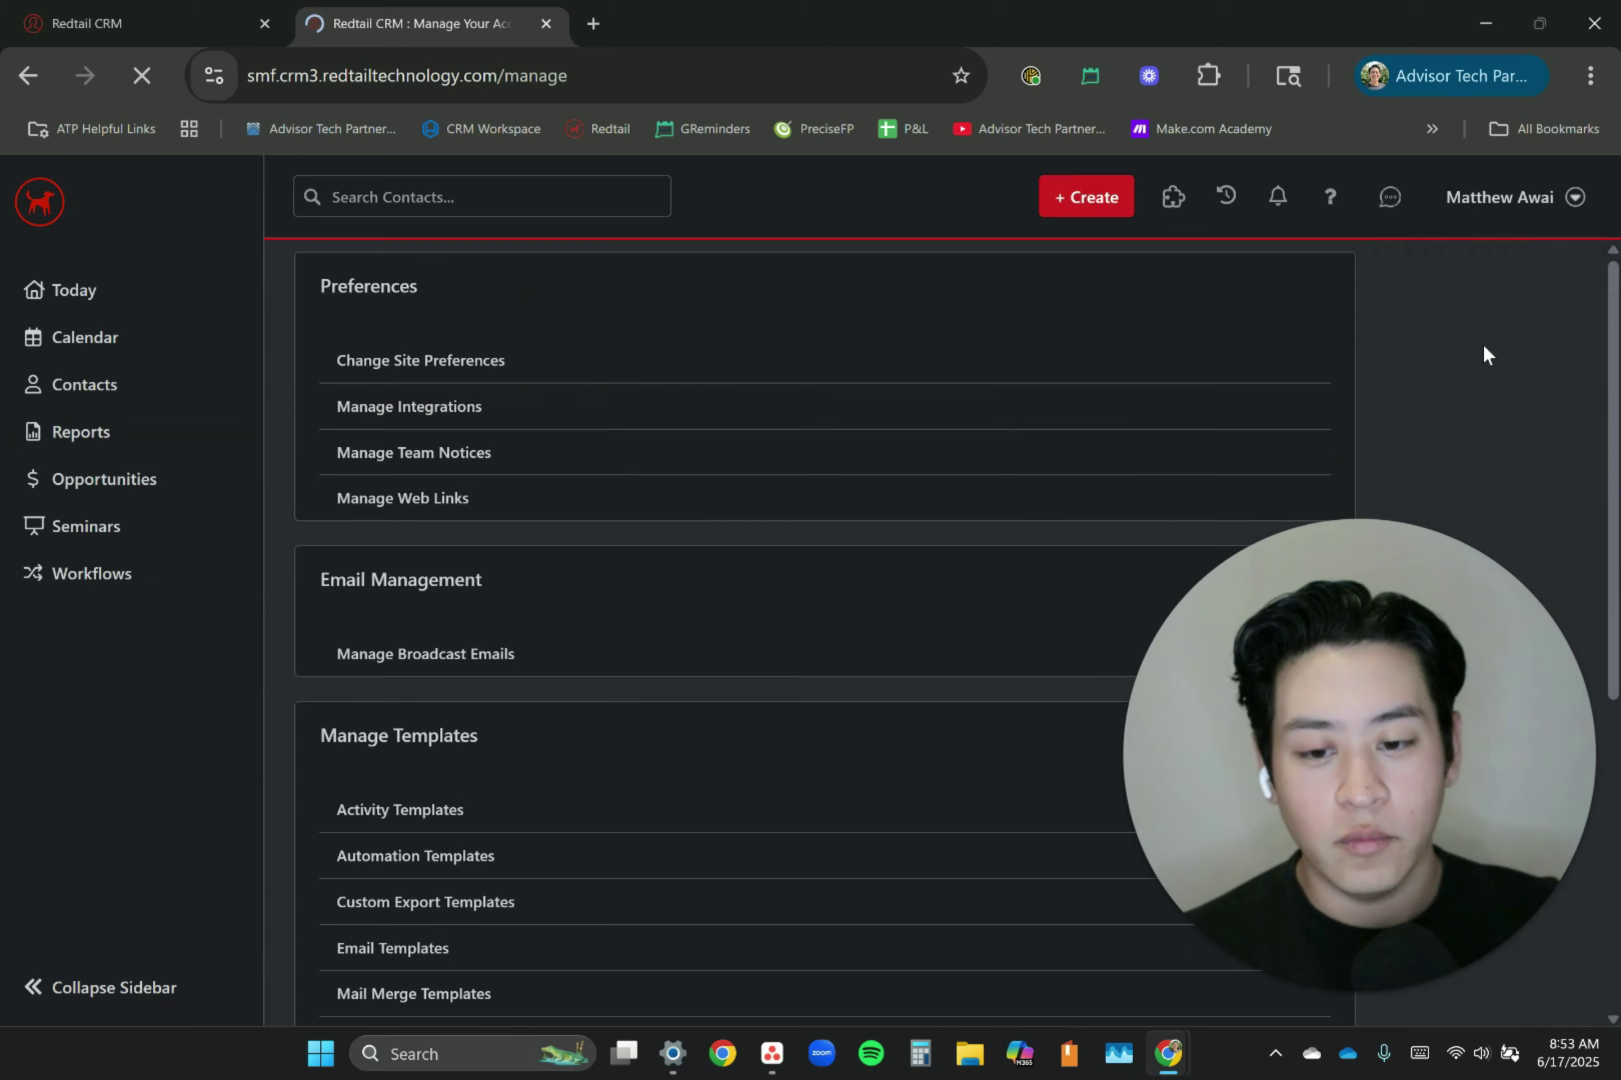
scroll(460, 519, "down", 6)
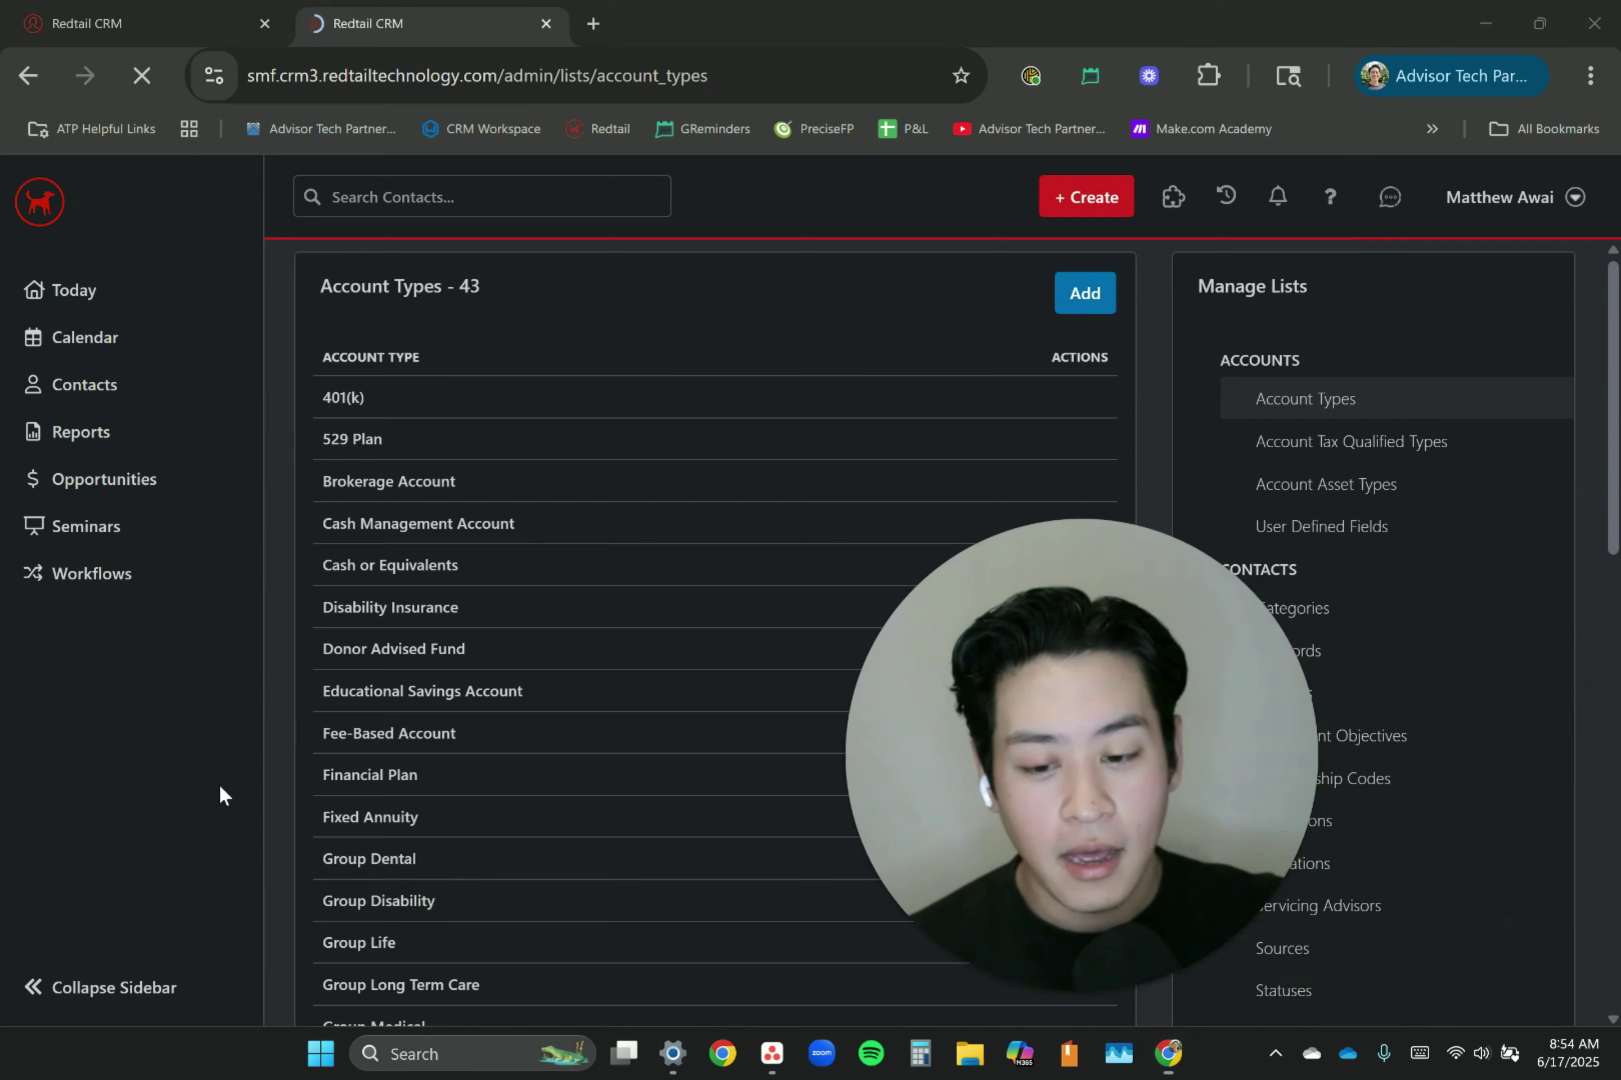
triple_click(1252, 282)
left_click(1273, 287)
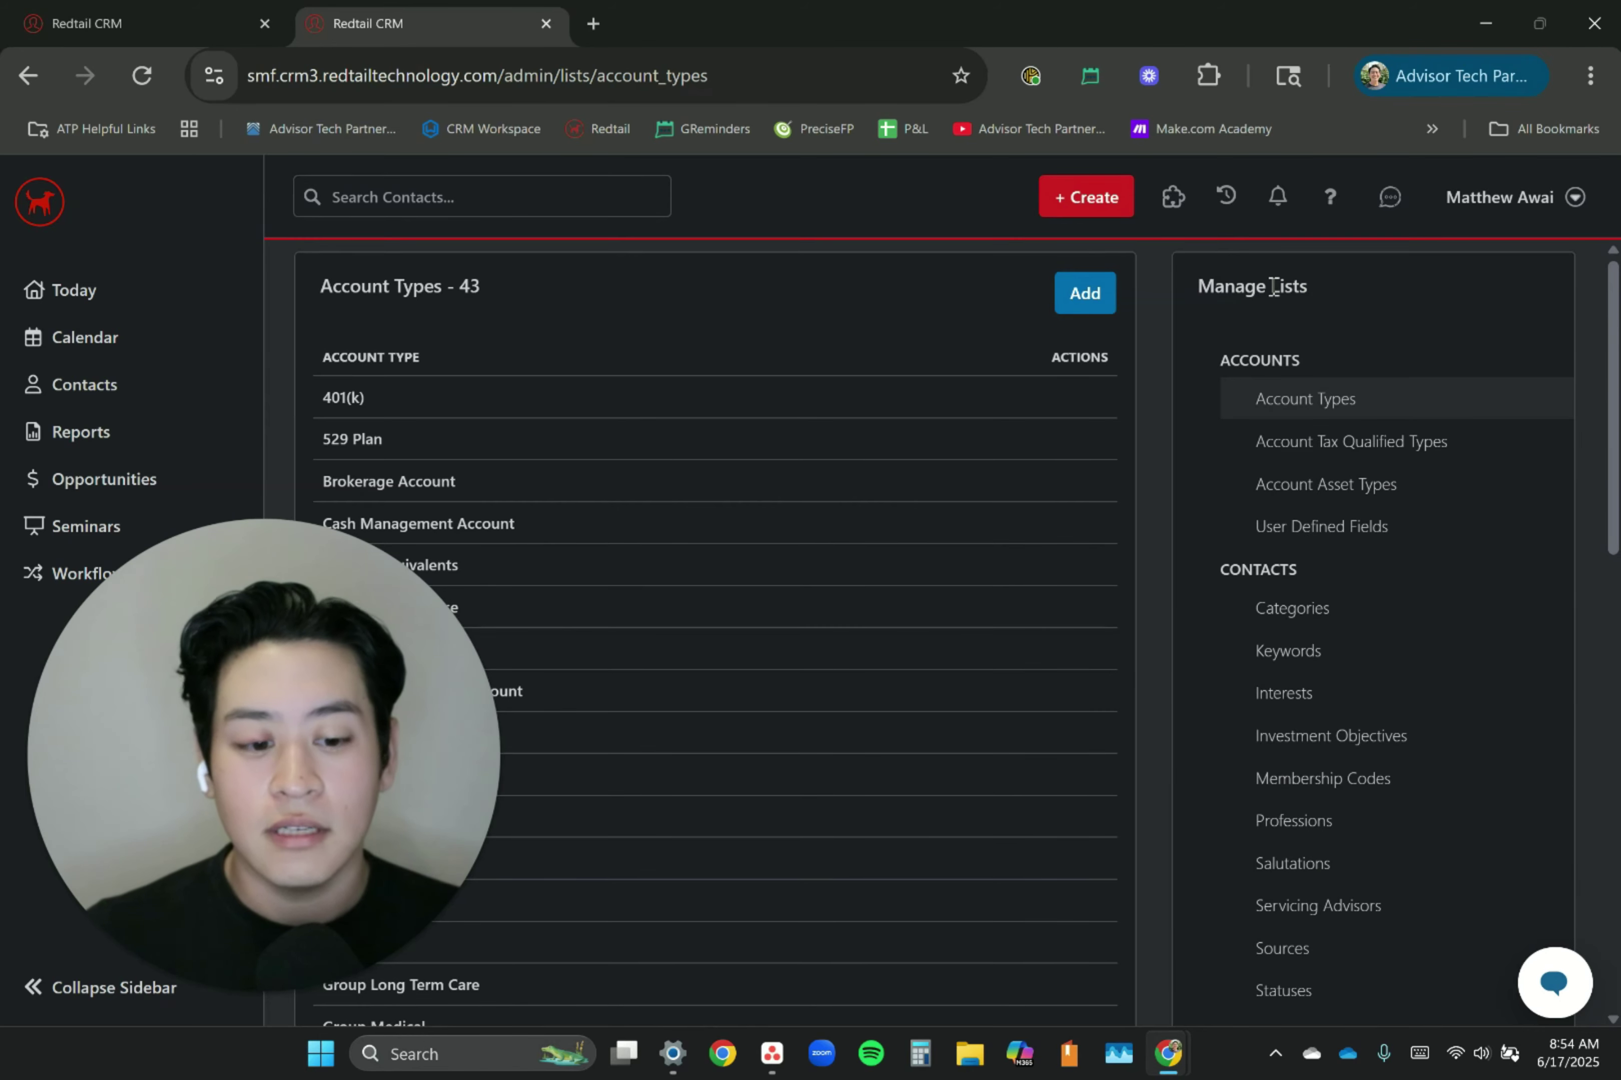
Open the contact Sources list and review its entries, starting with *FA - Marketing: Blogs.
scroll(1284, 482, "down", 2)
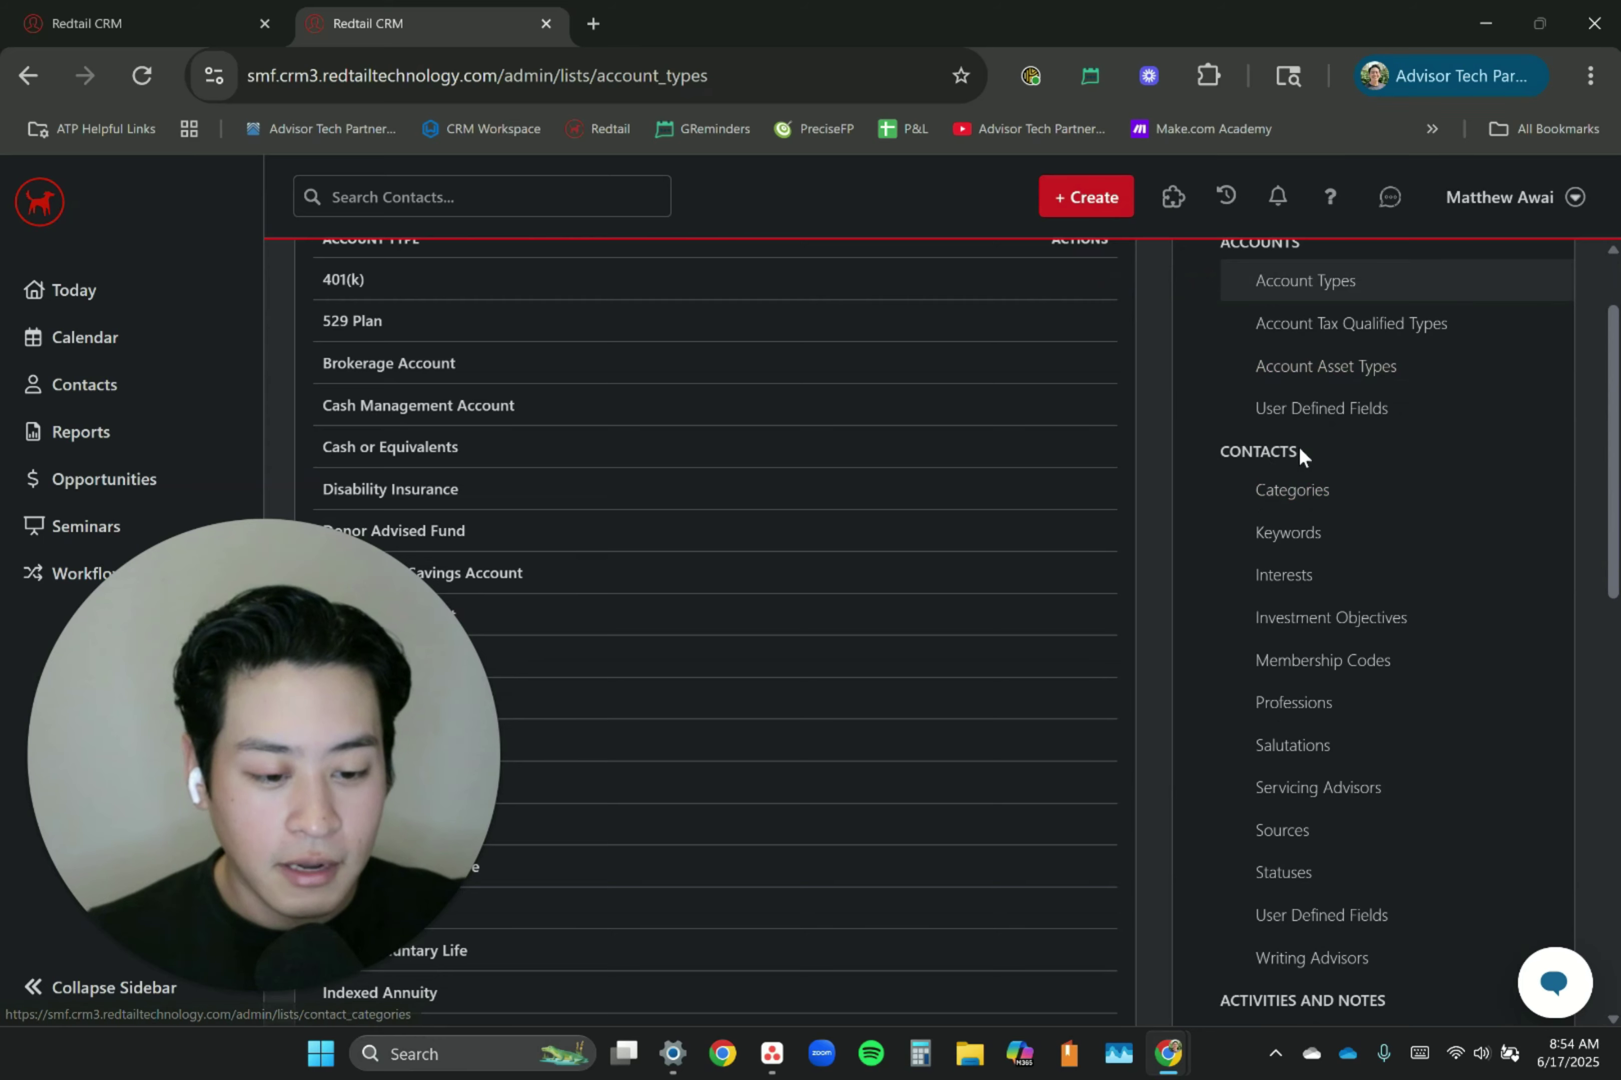
left_click(1284, 829)
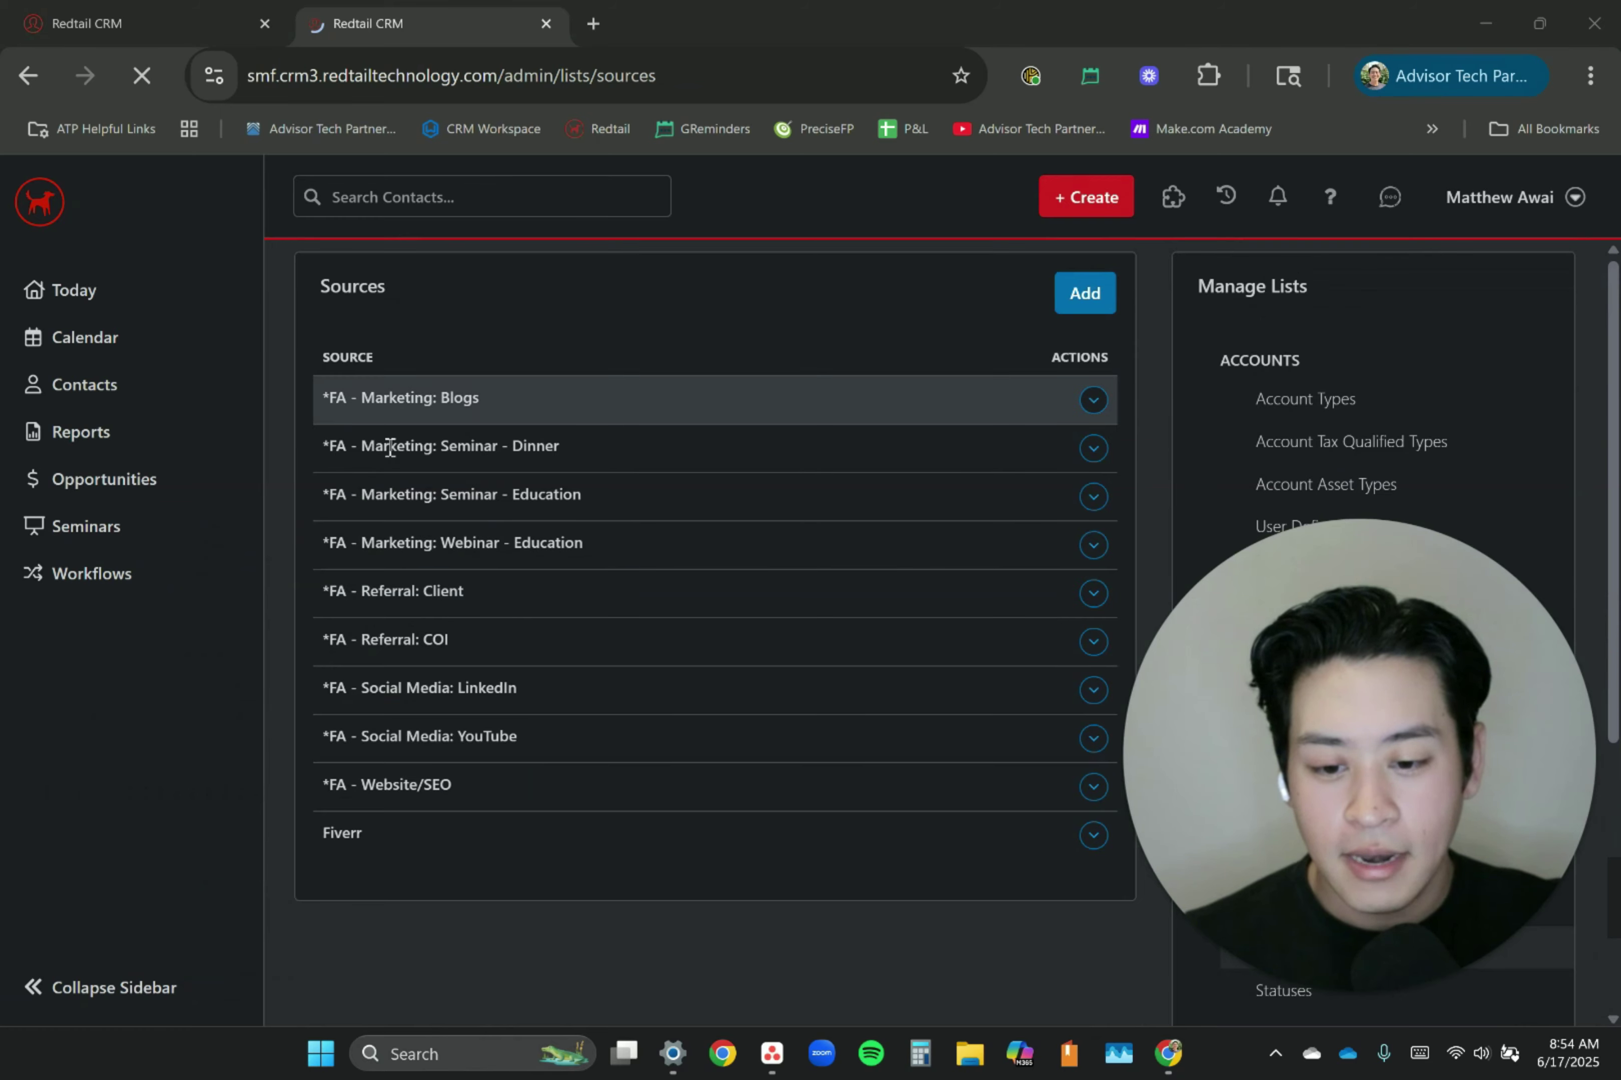
triple_click(394, 396)
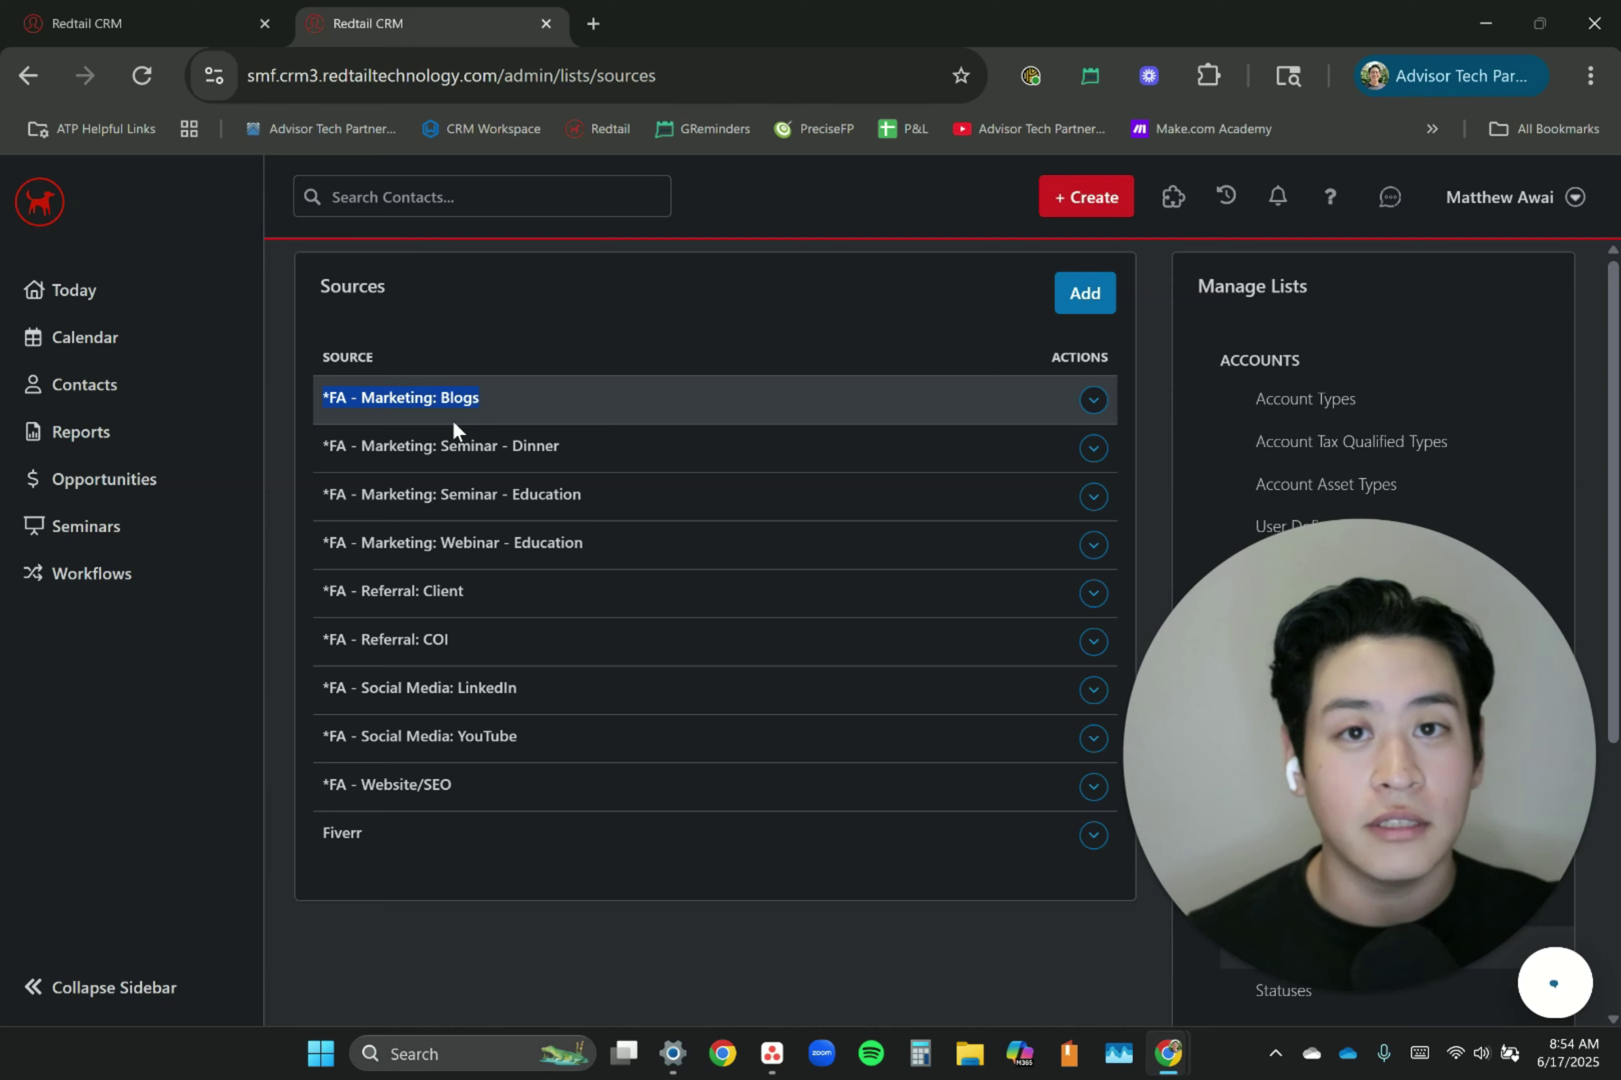
left_click(465, 402)
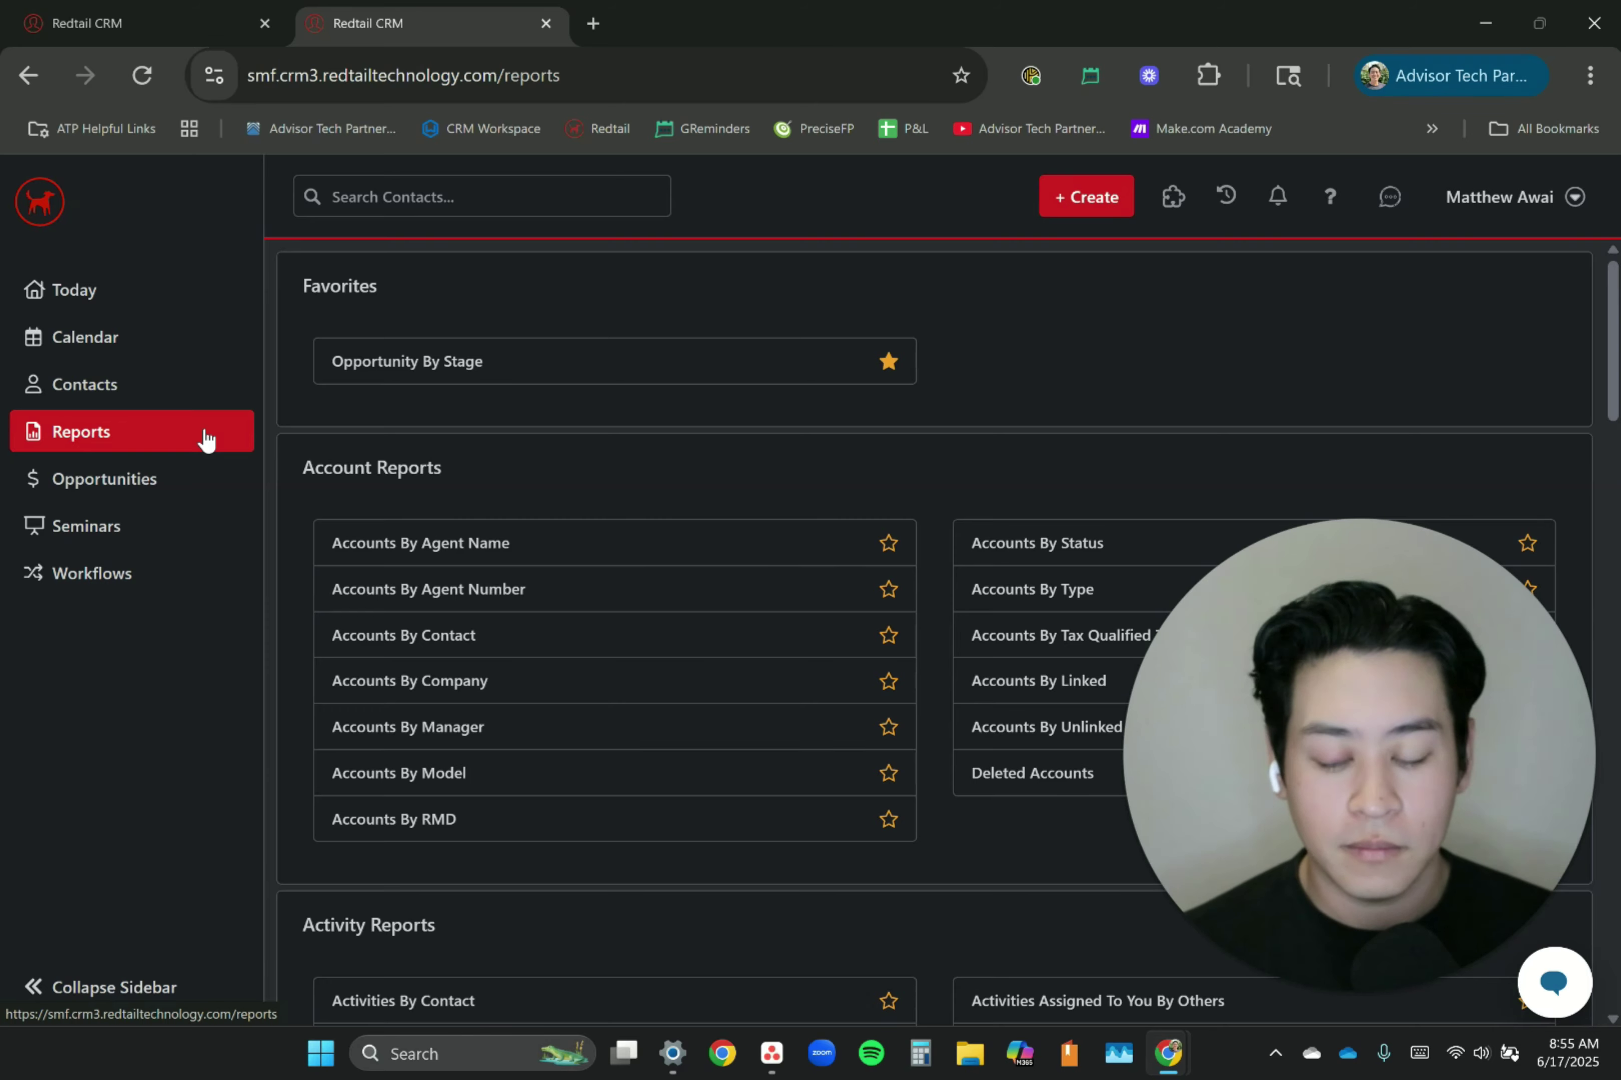
Open the Contacts By Source report from the Contact Reports group.
scroll(656, 585, "down", 8)
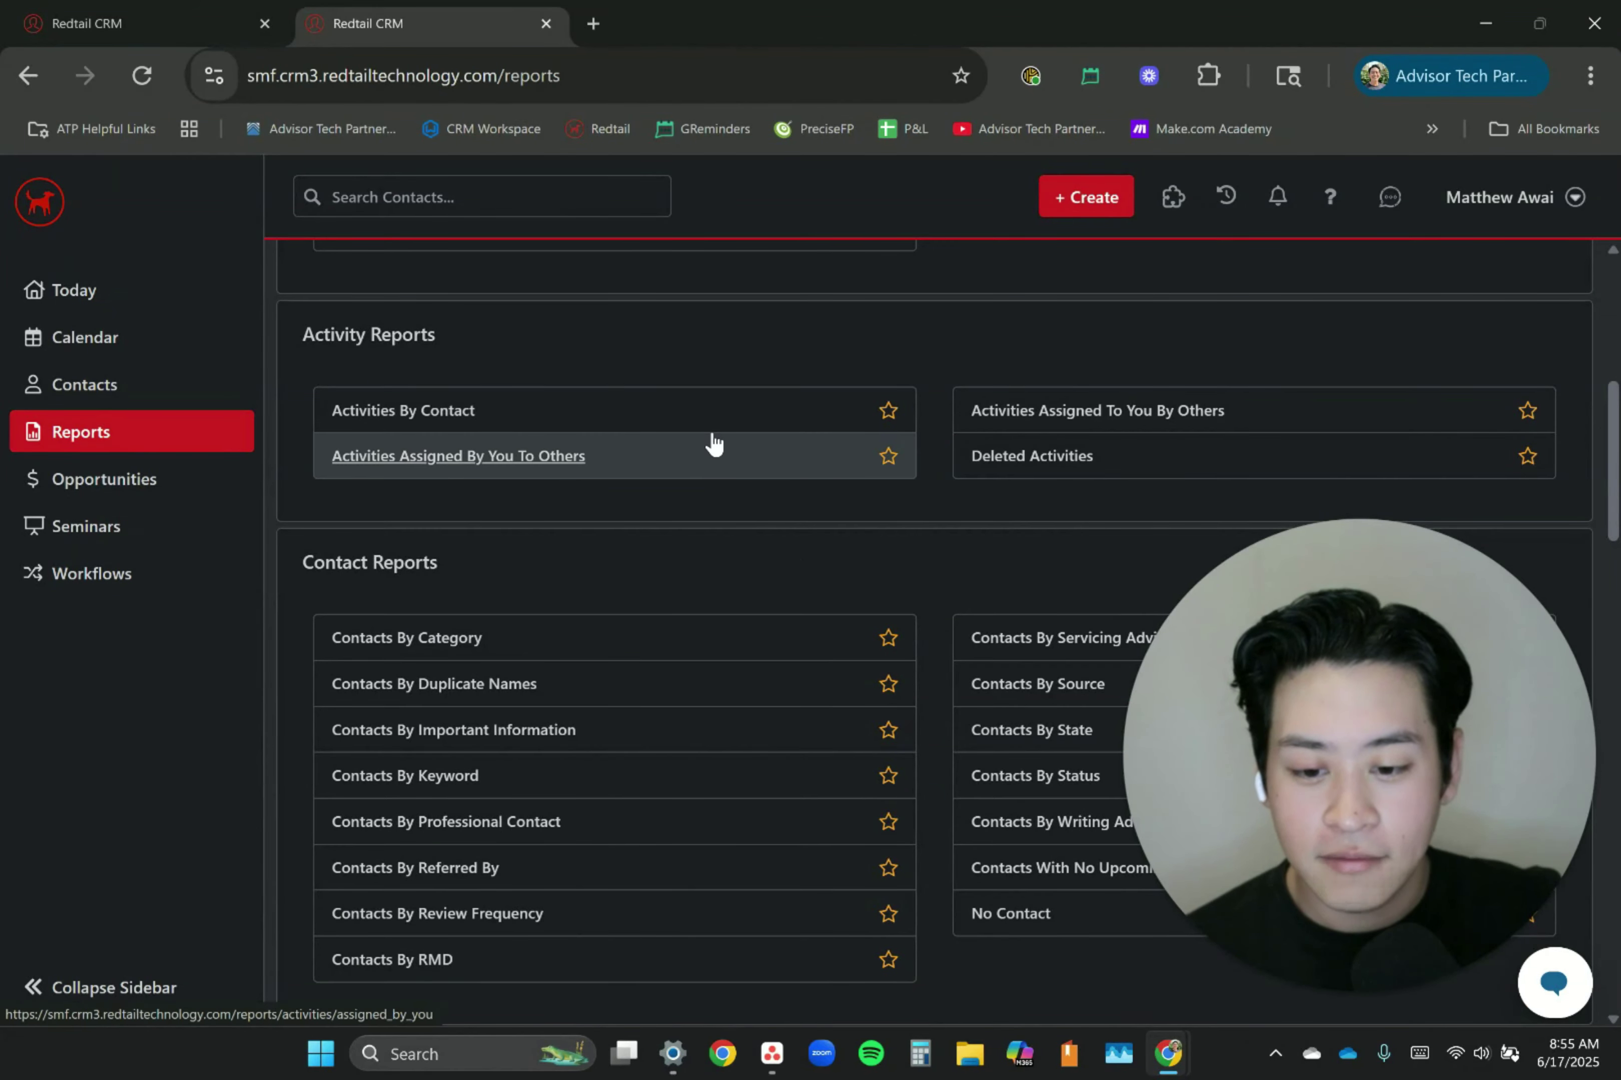
scroll(713, 442, "down", 2)
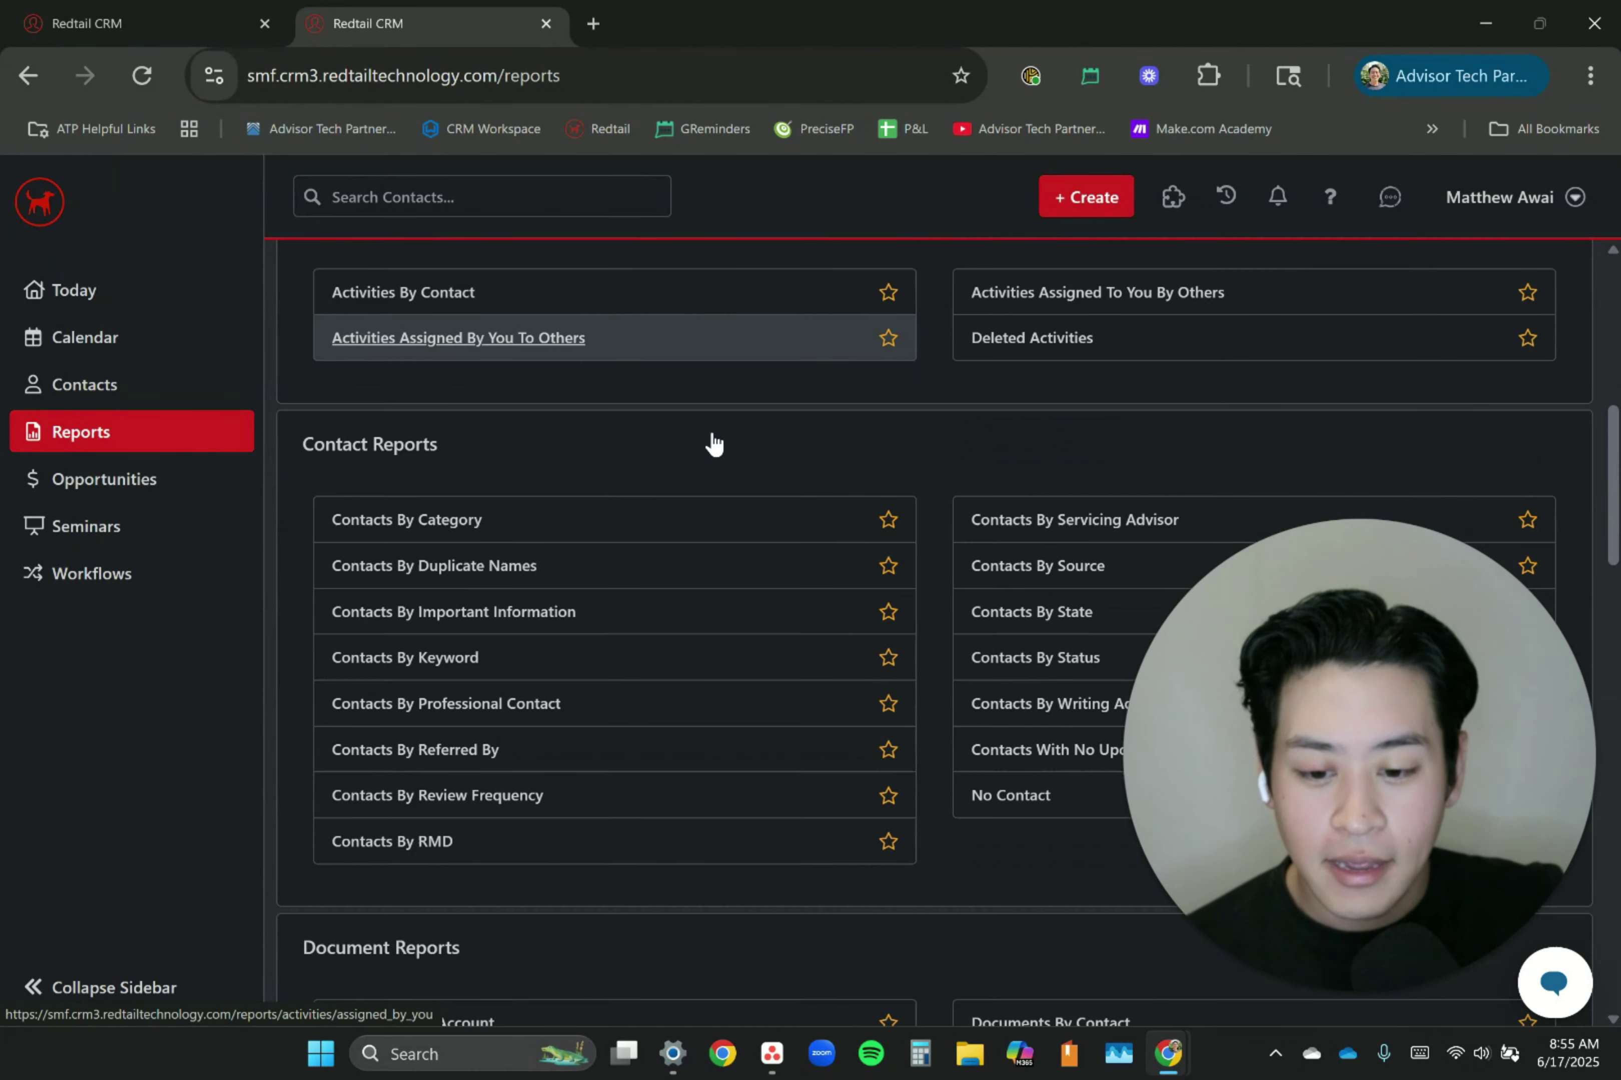
triple_click(382, 436)
left_click(408, 458)
scroll(408, 458, "up", 12)
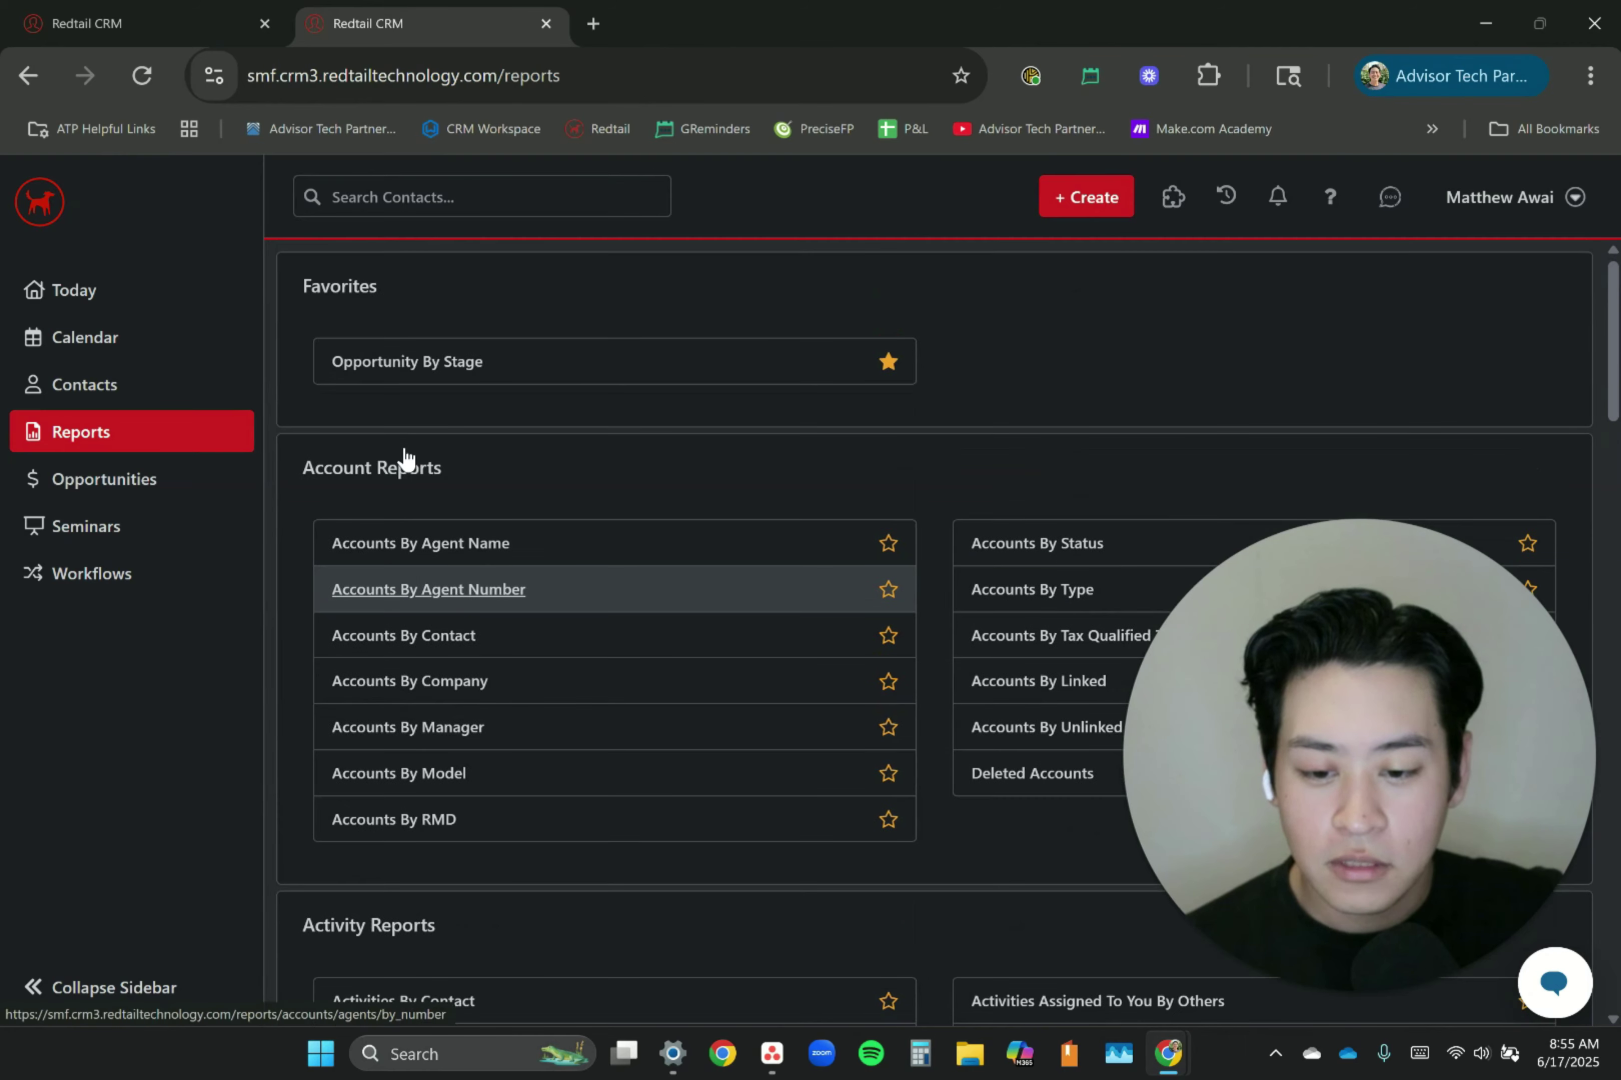
scroll(408, 459, "down", 14)
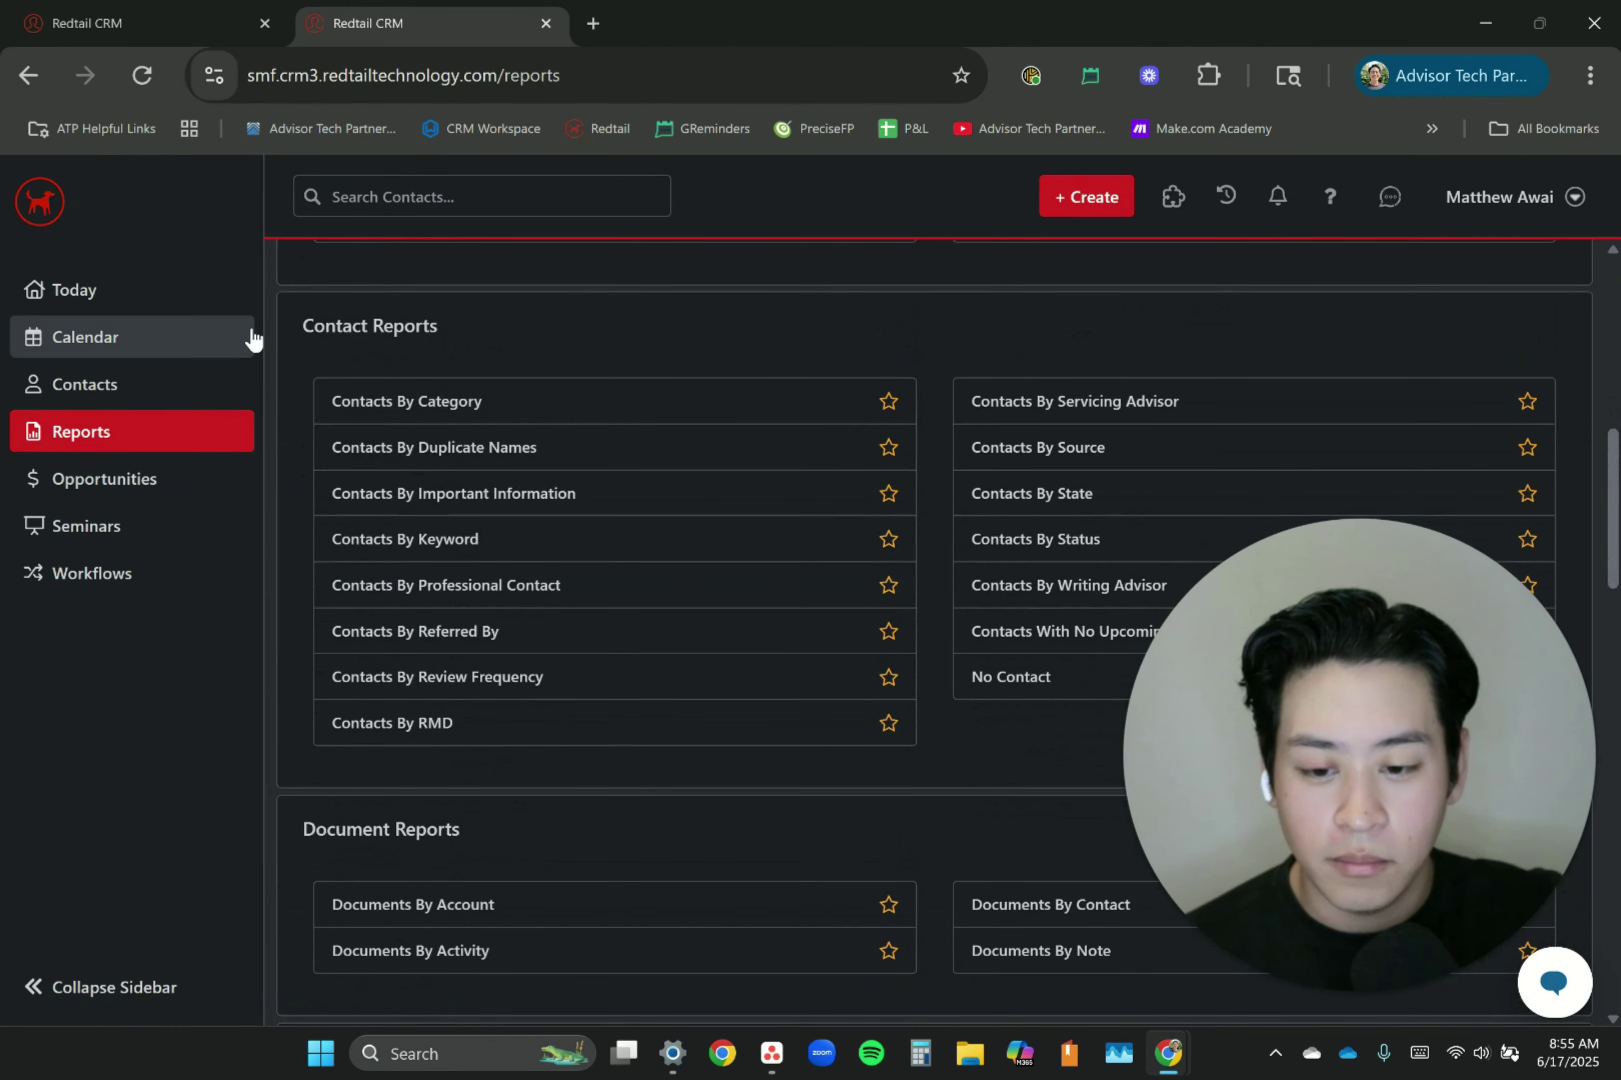
triple_click(348, 328)
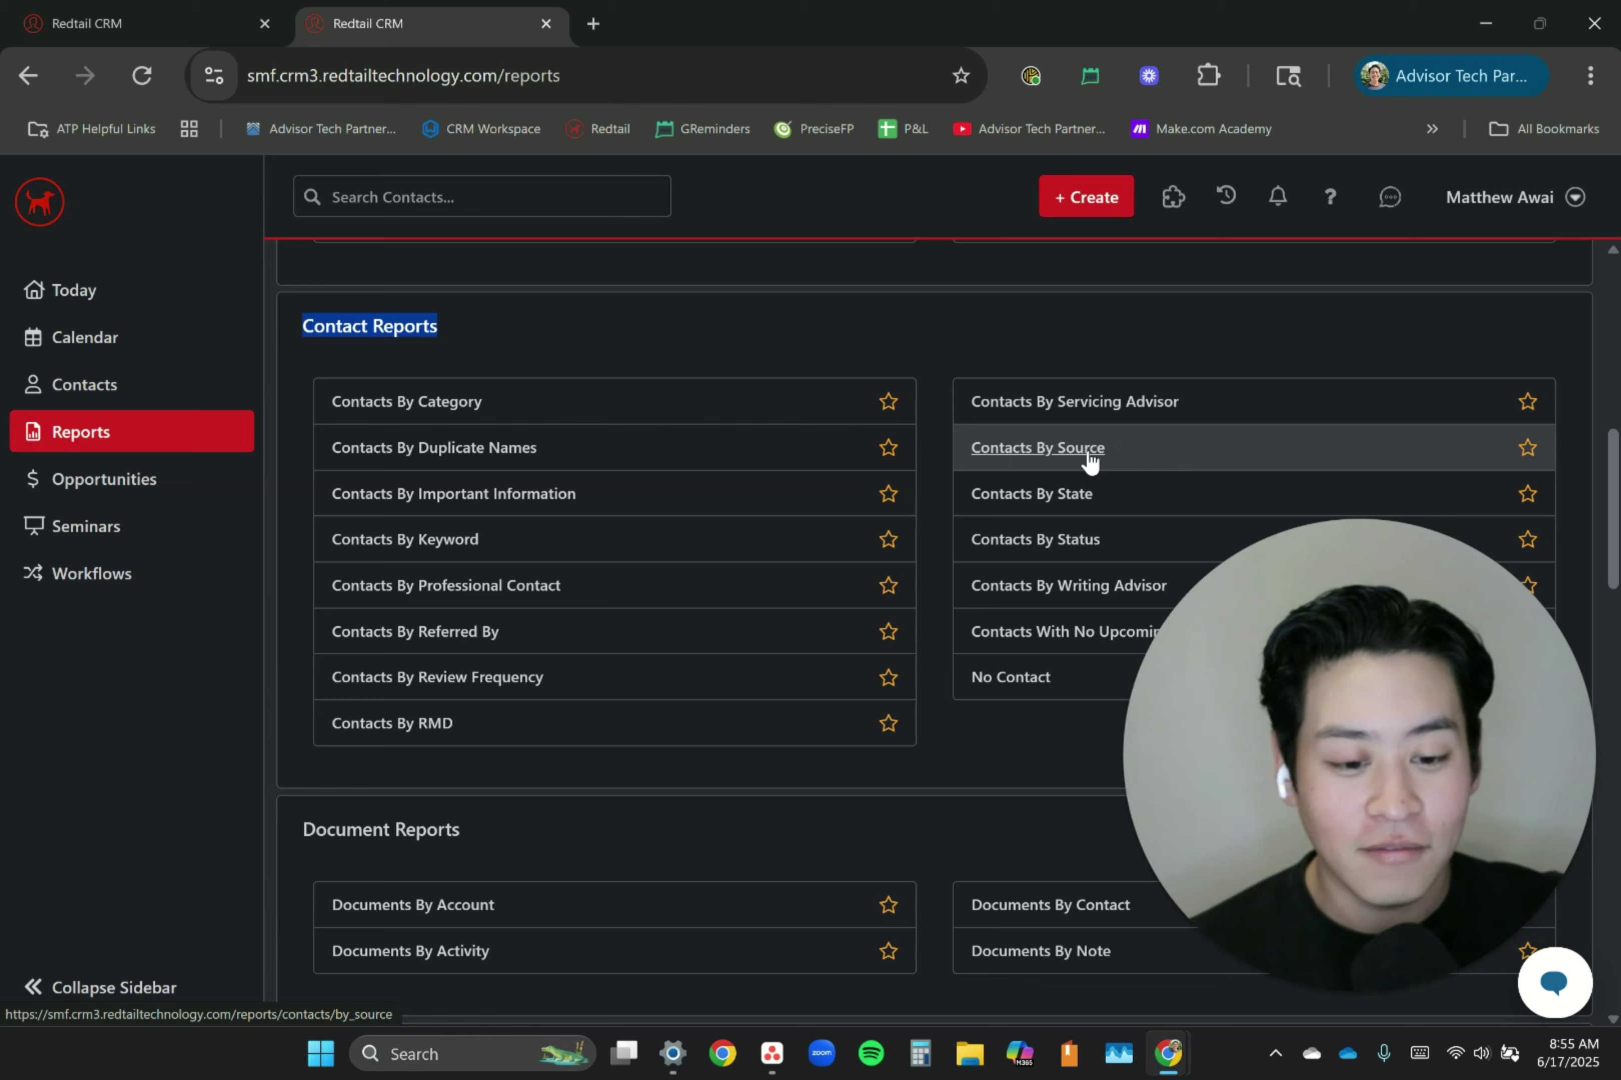
left_click(1053, 453)
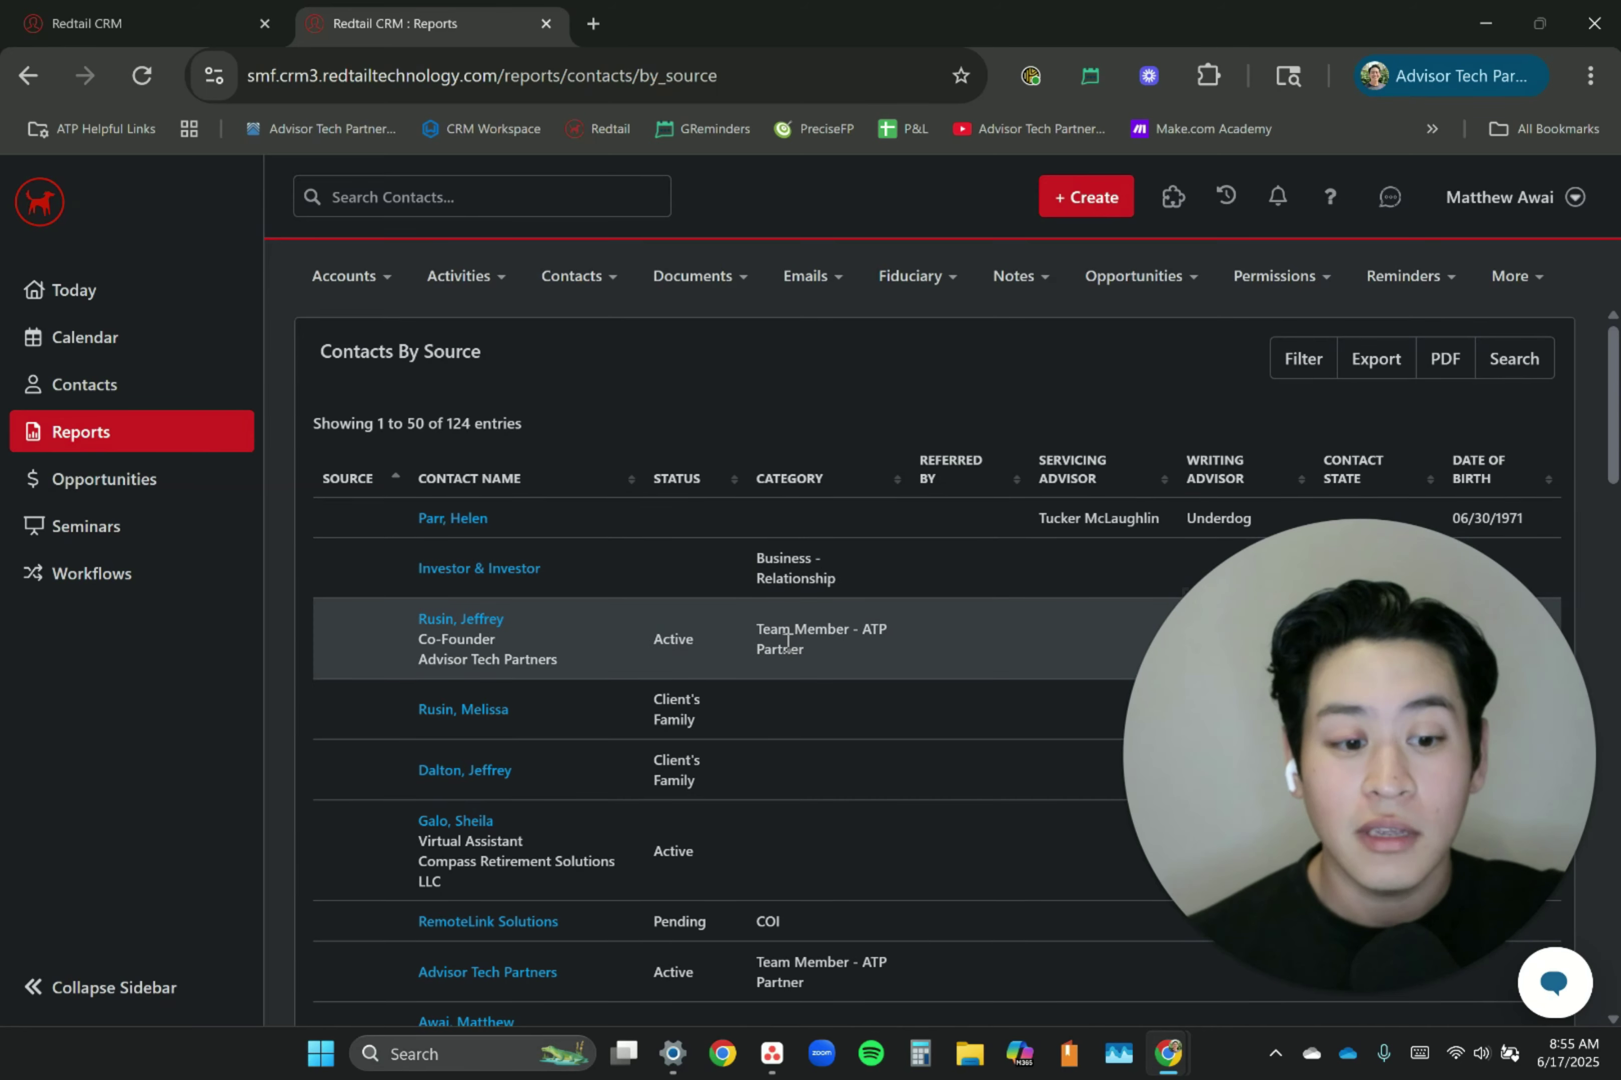
Examine the contacts listed in the Contacts By Source report, including their source, status and category.
scroll(499, 574, "down", 2)
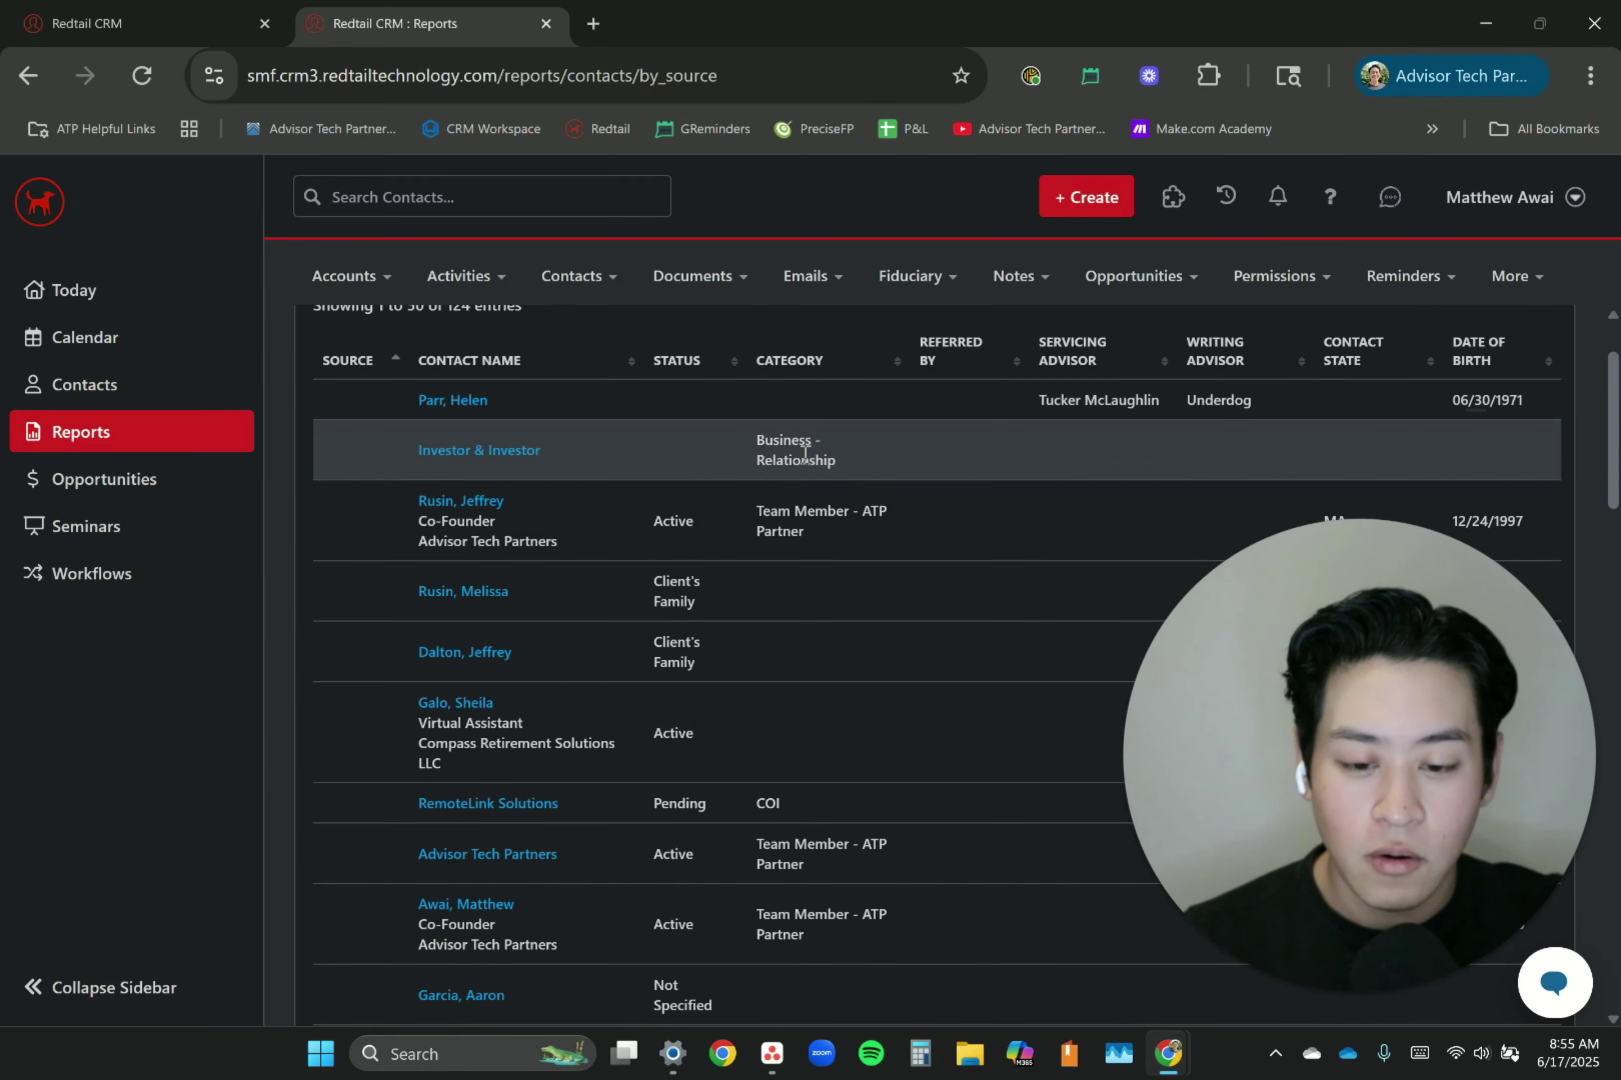
scroll(676, 530, "down", 2)
scroll(676, 488, "up", 2)
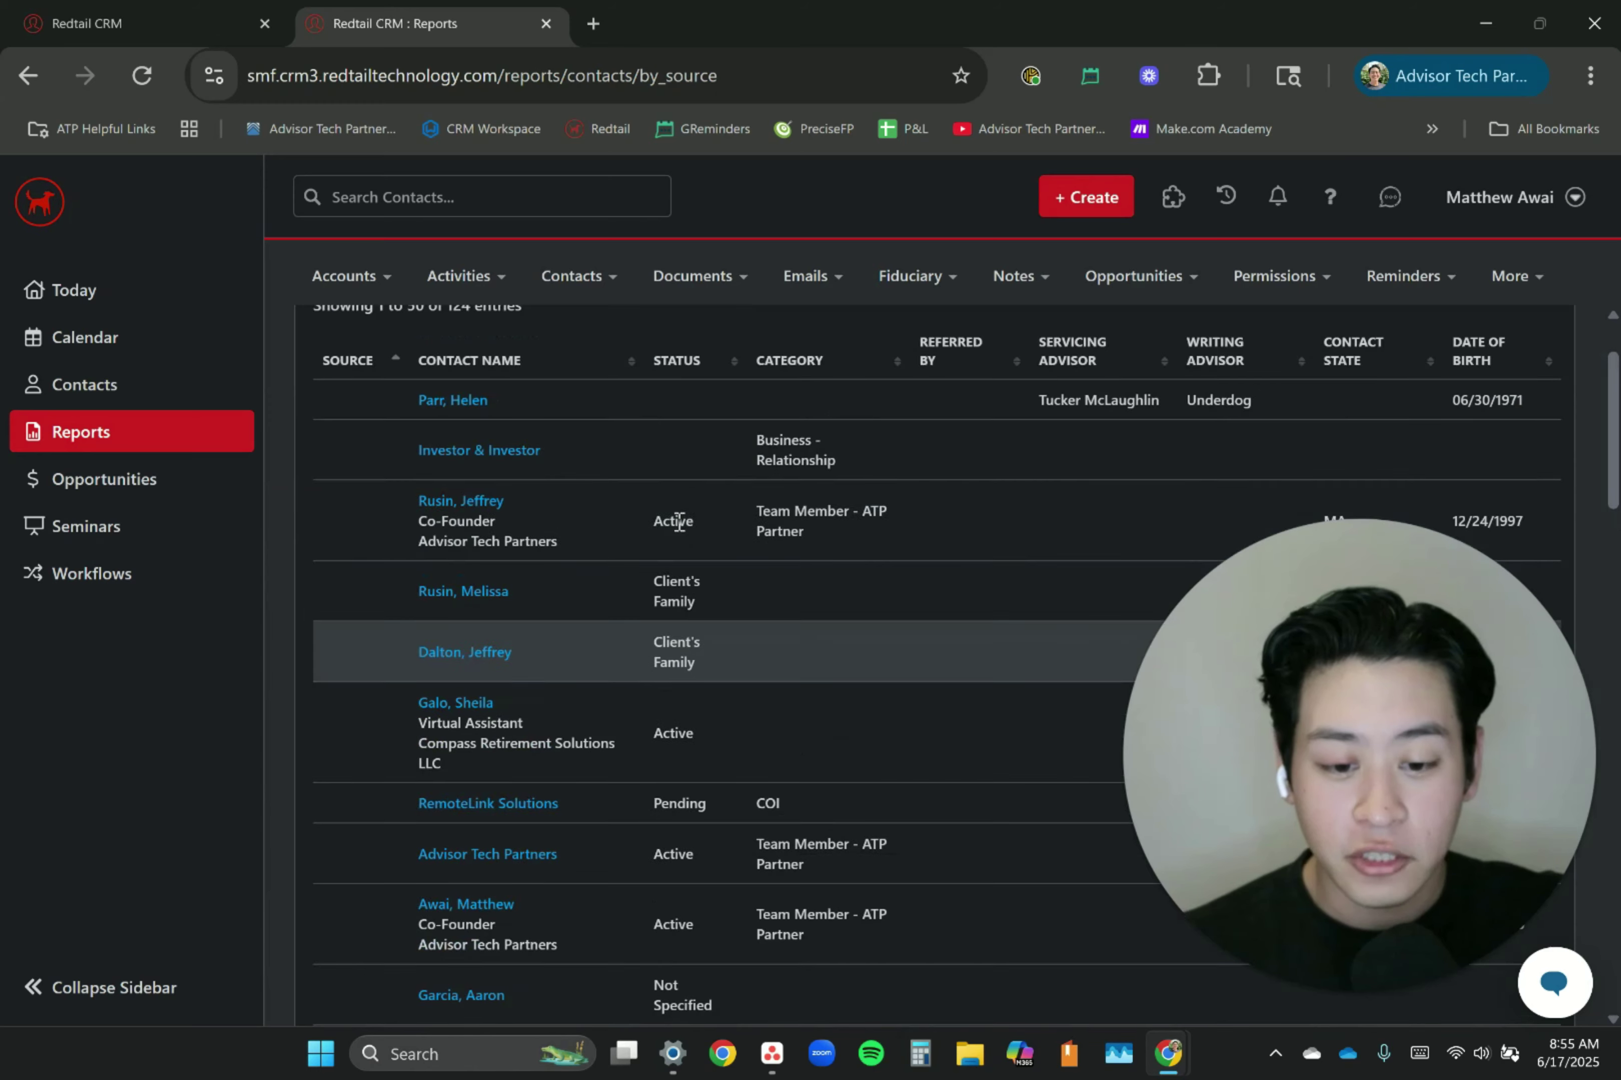
scroll(768, 596, "up", 2)
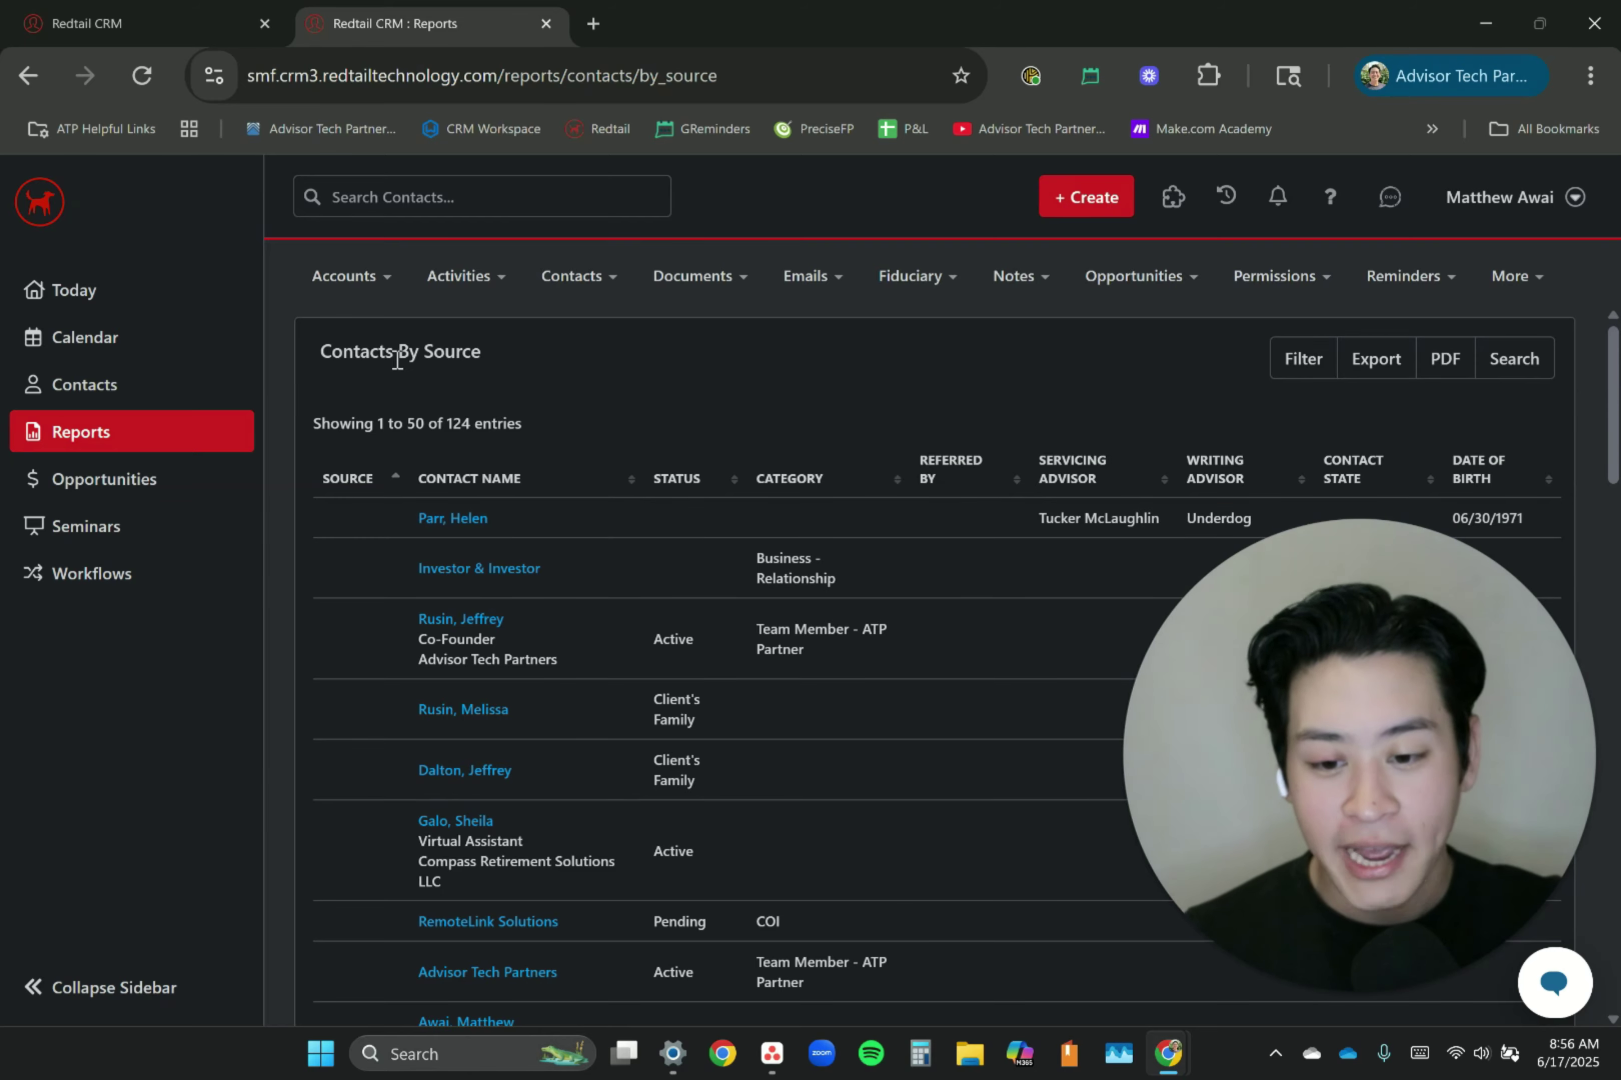
scroll(562, 499, "down", 14)
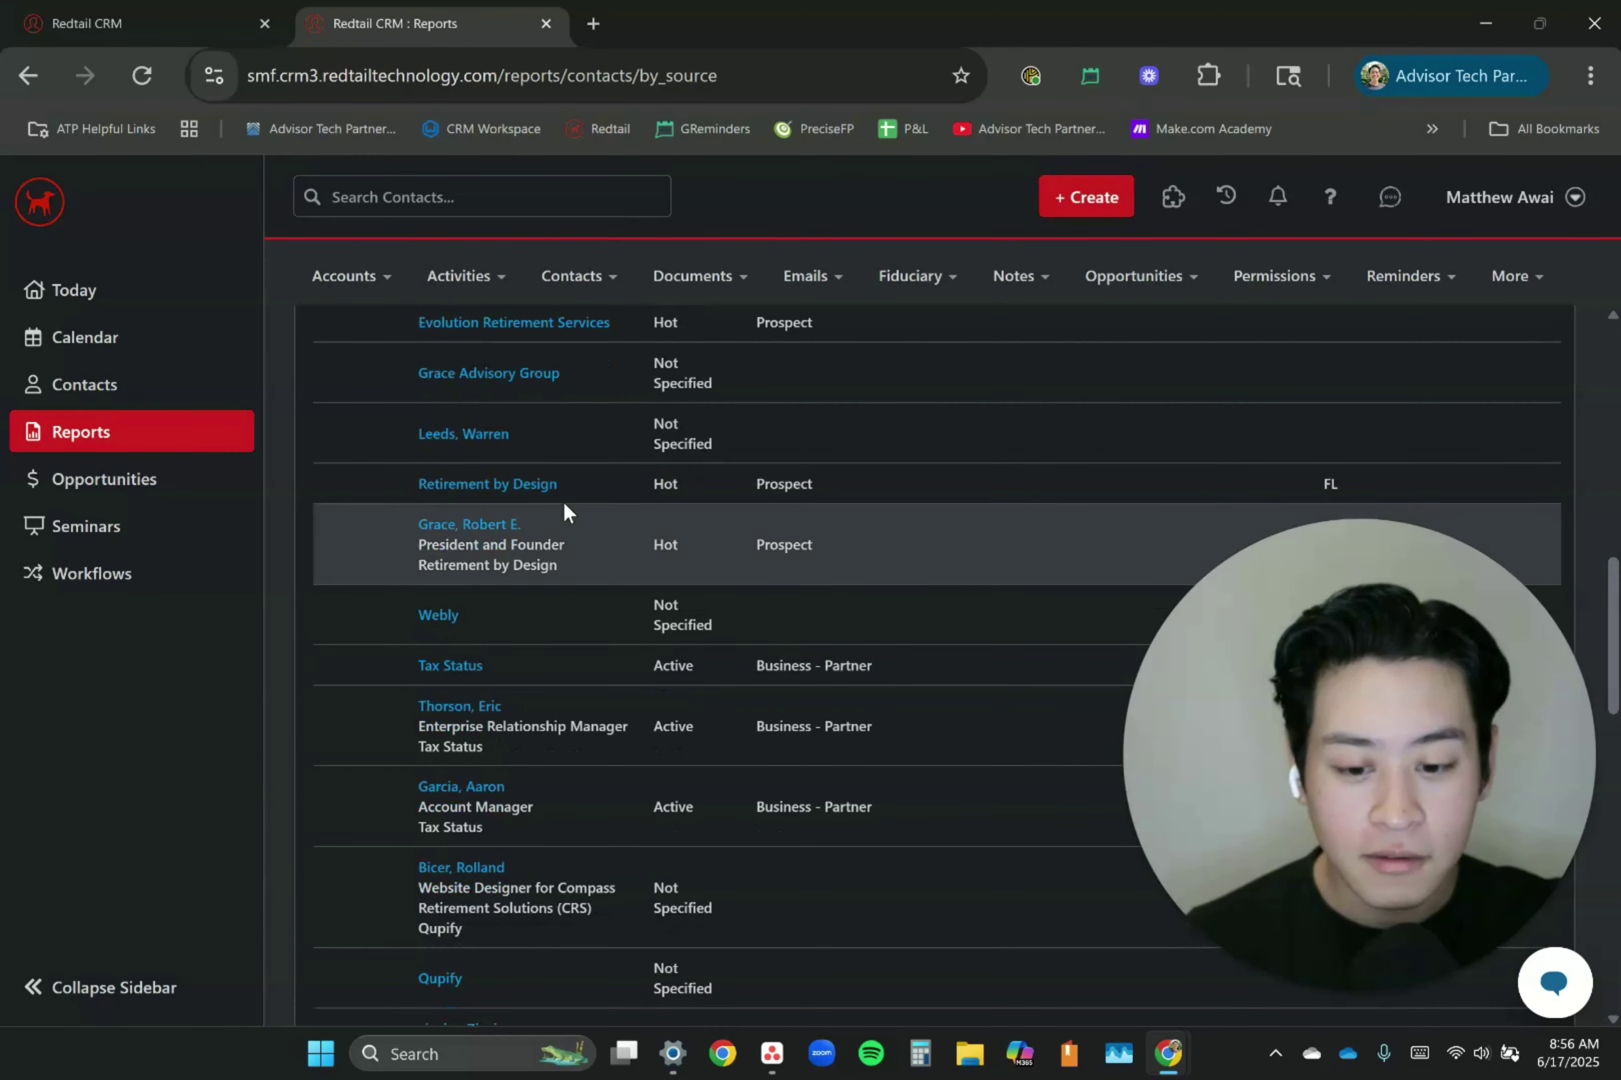
scroll(563, 512, "down", 5)
scroll(563, 512, "down", 3)
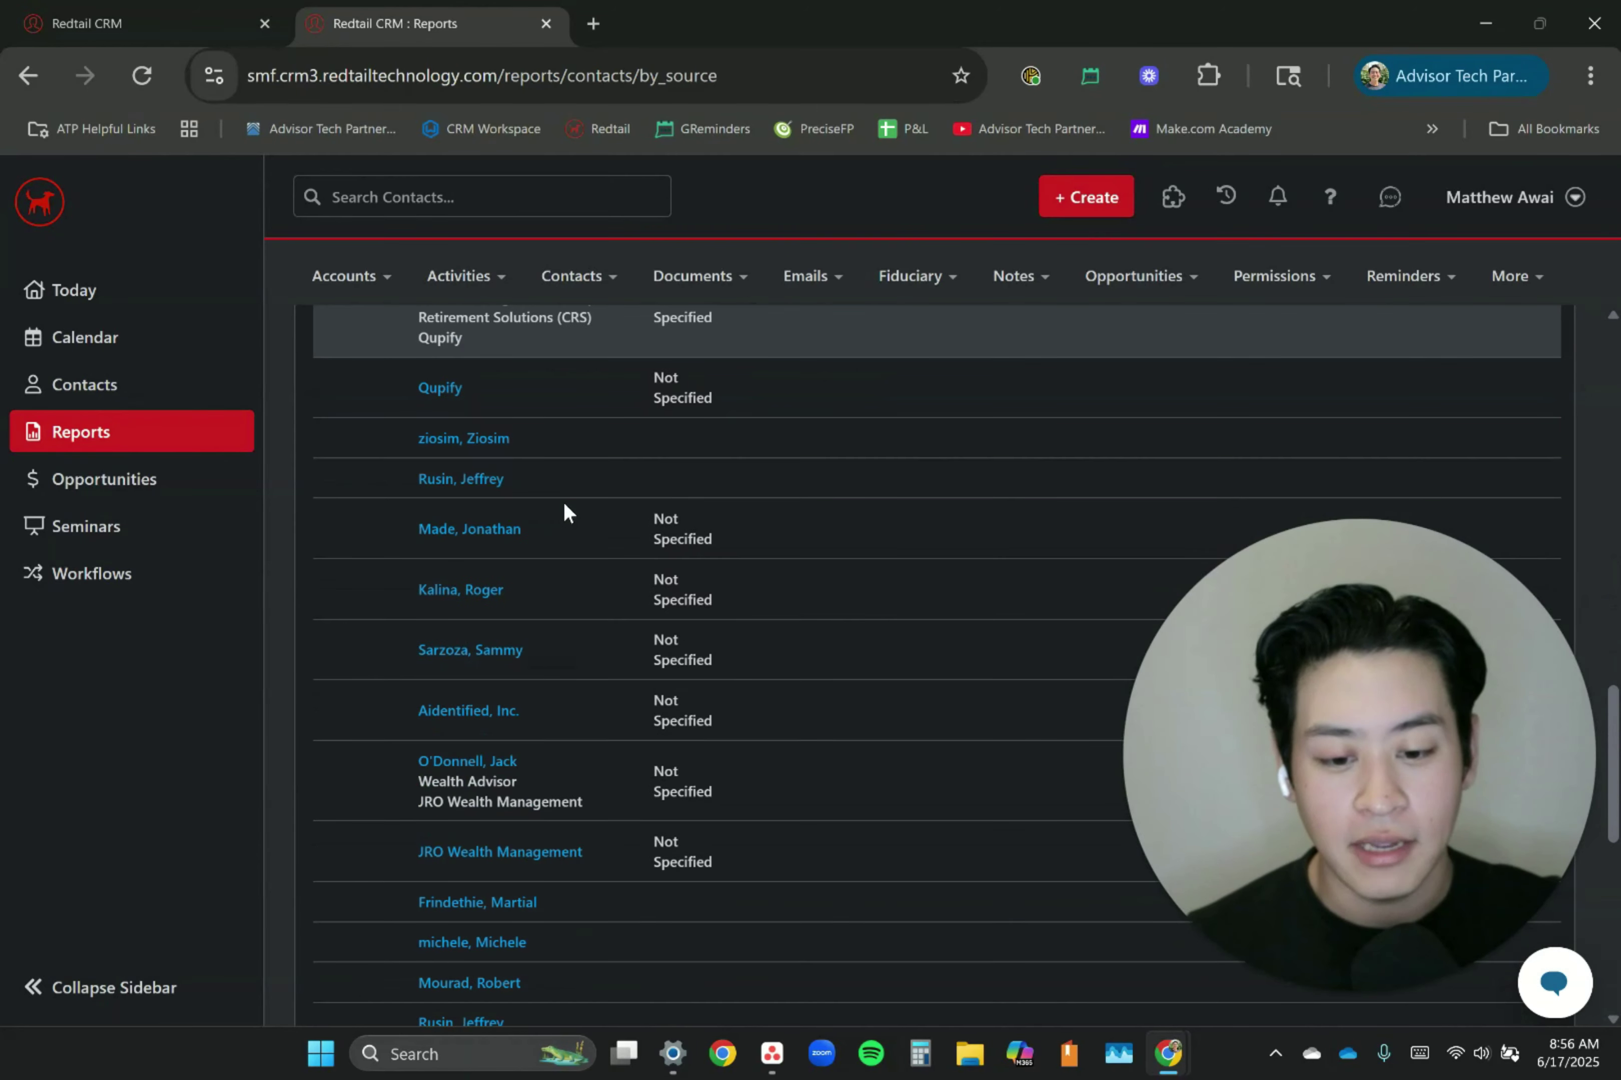
scroll(563, 512, "up", 20)
scroll(562, 500, "up", 3)
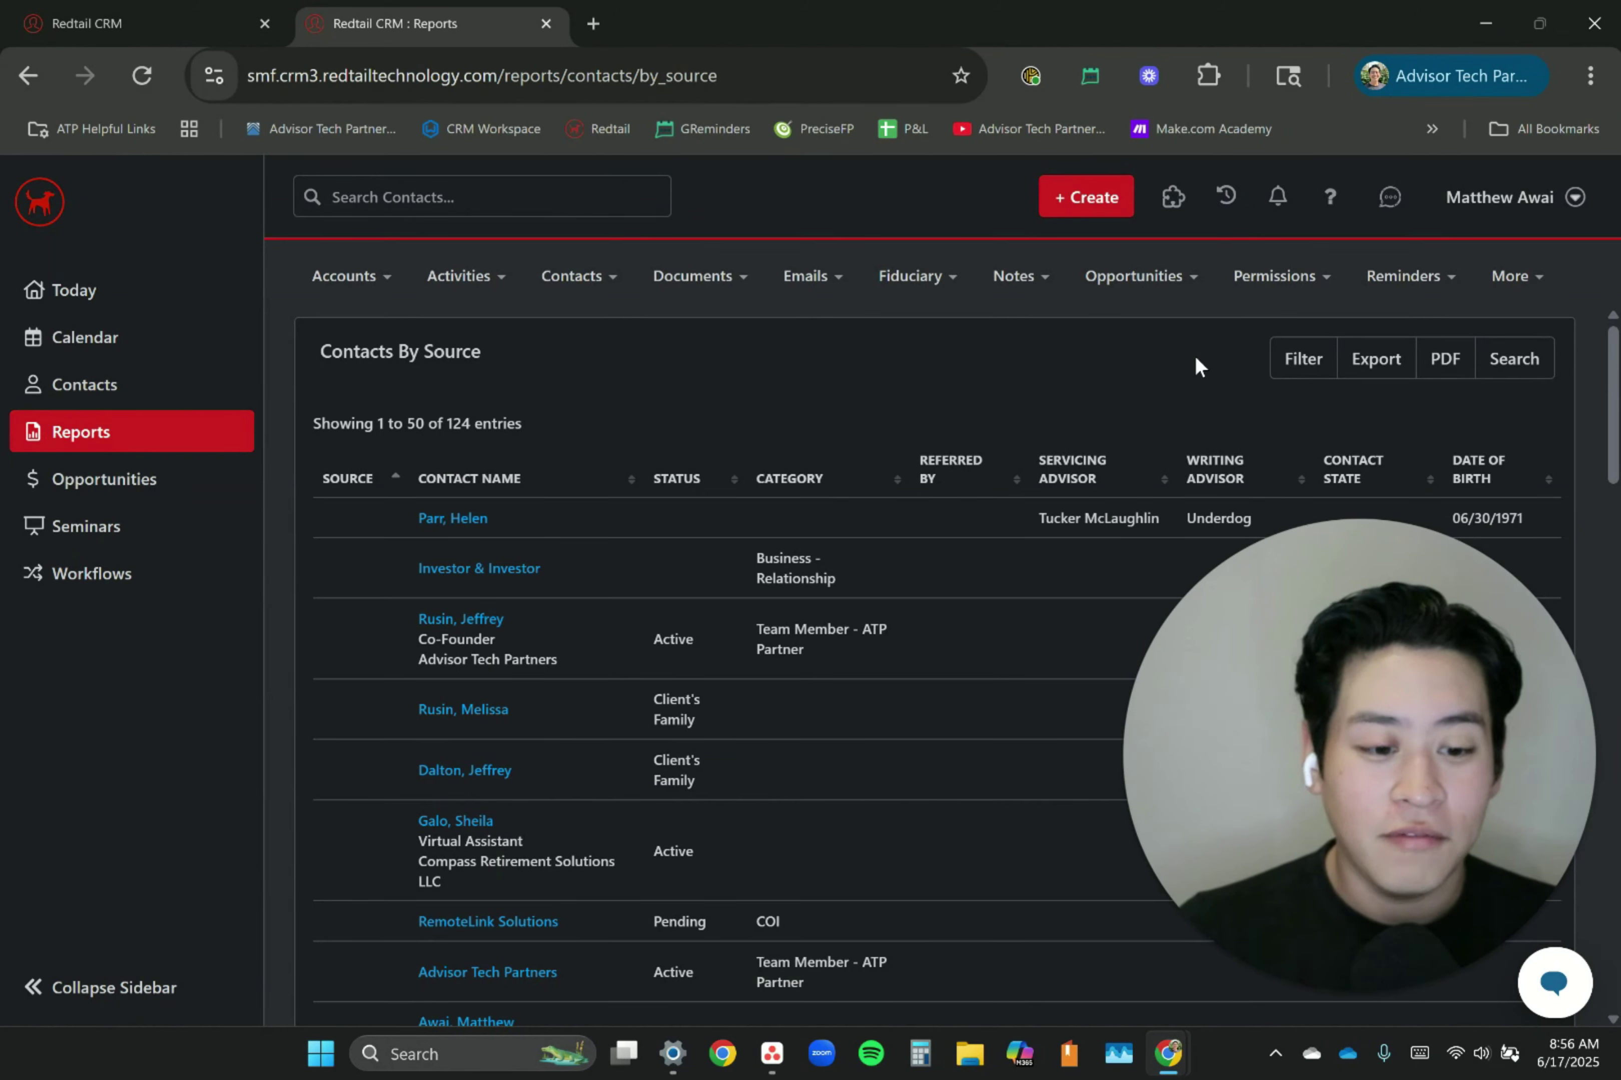
Set the Statuses filter of the Contacts By Source report to Active.
left_click(1297, 355)
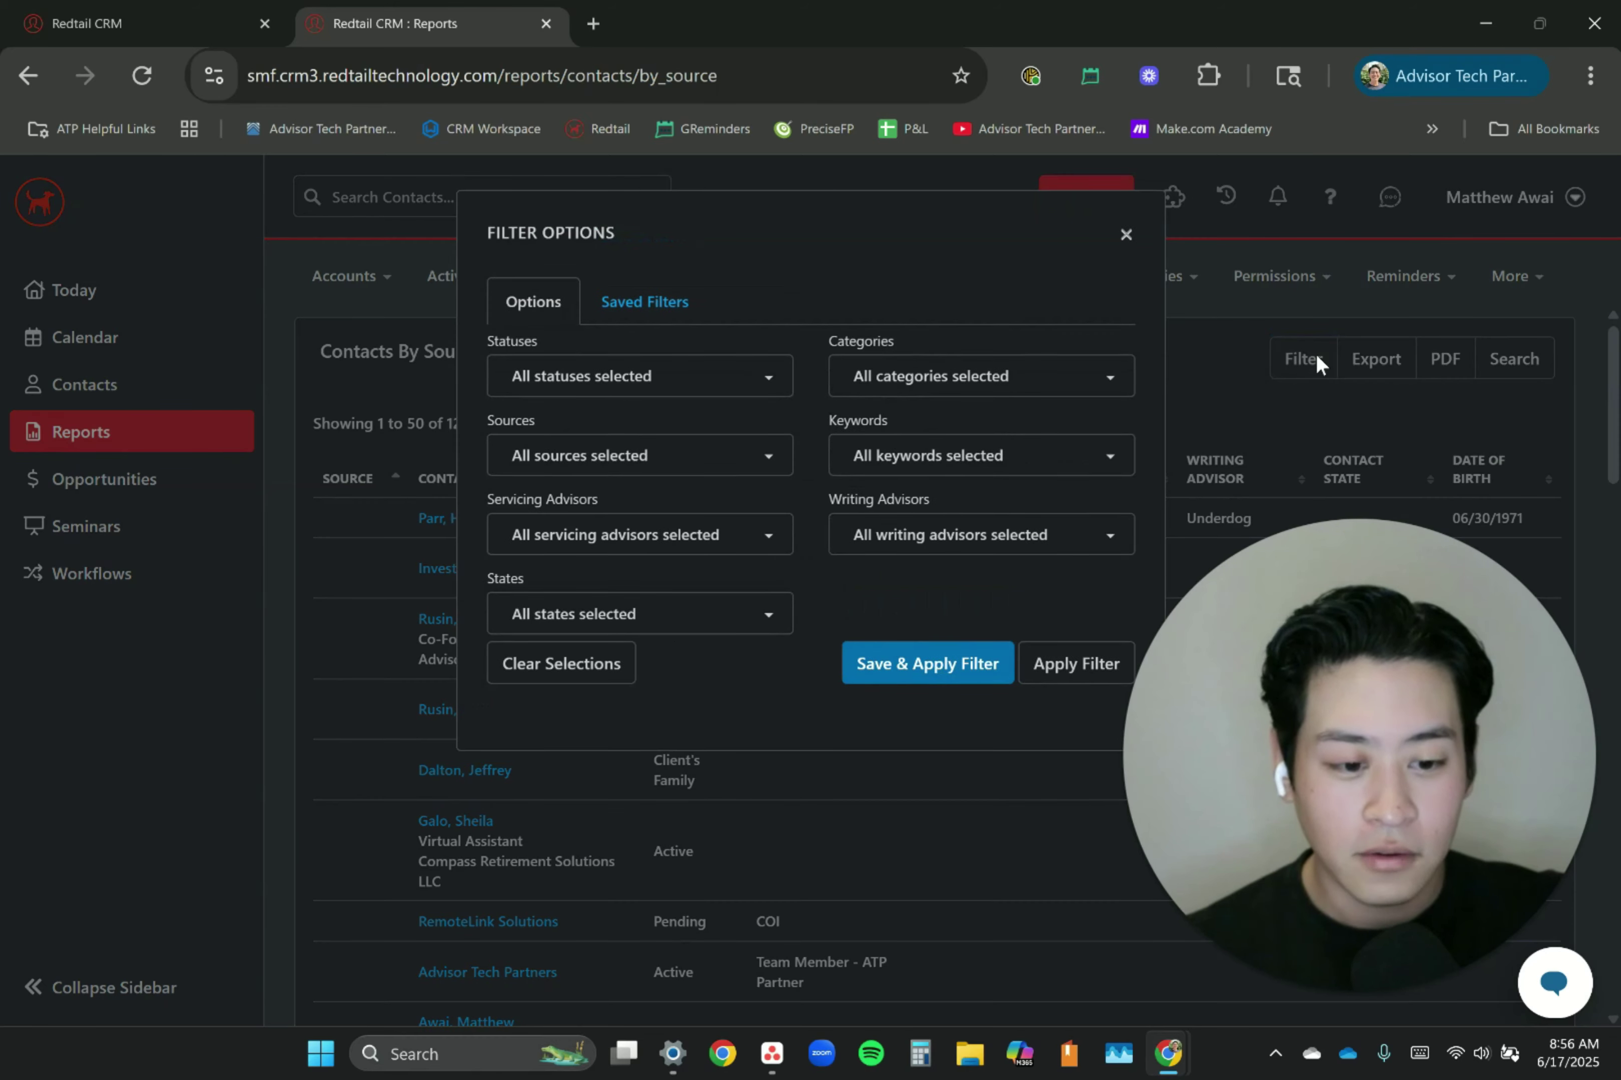
left_click(617, 376)
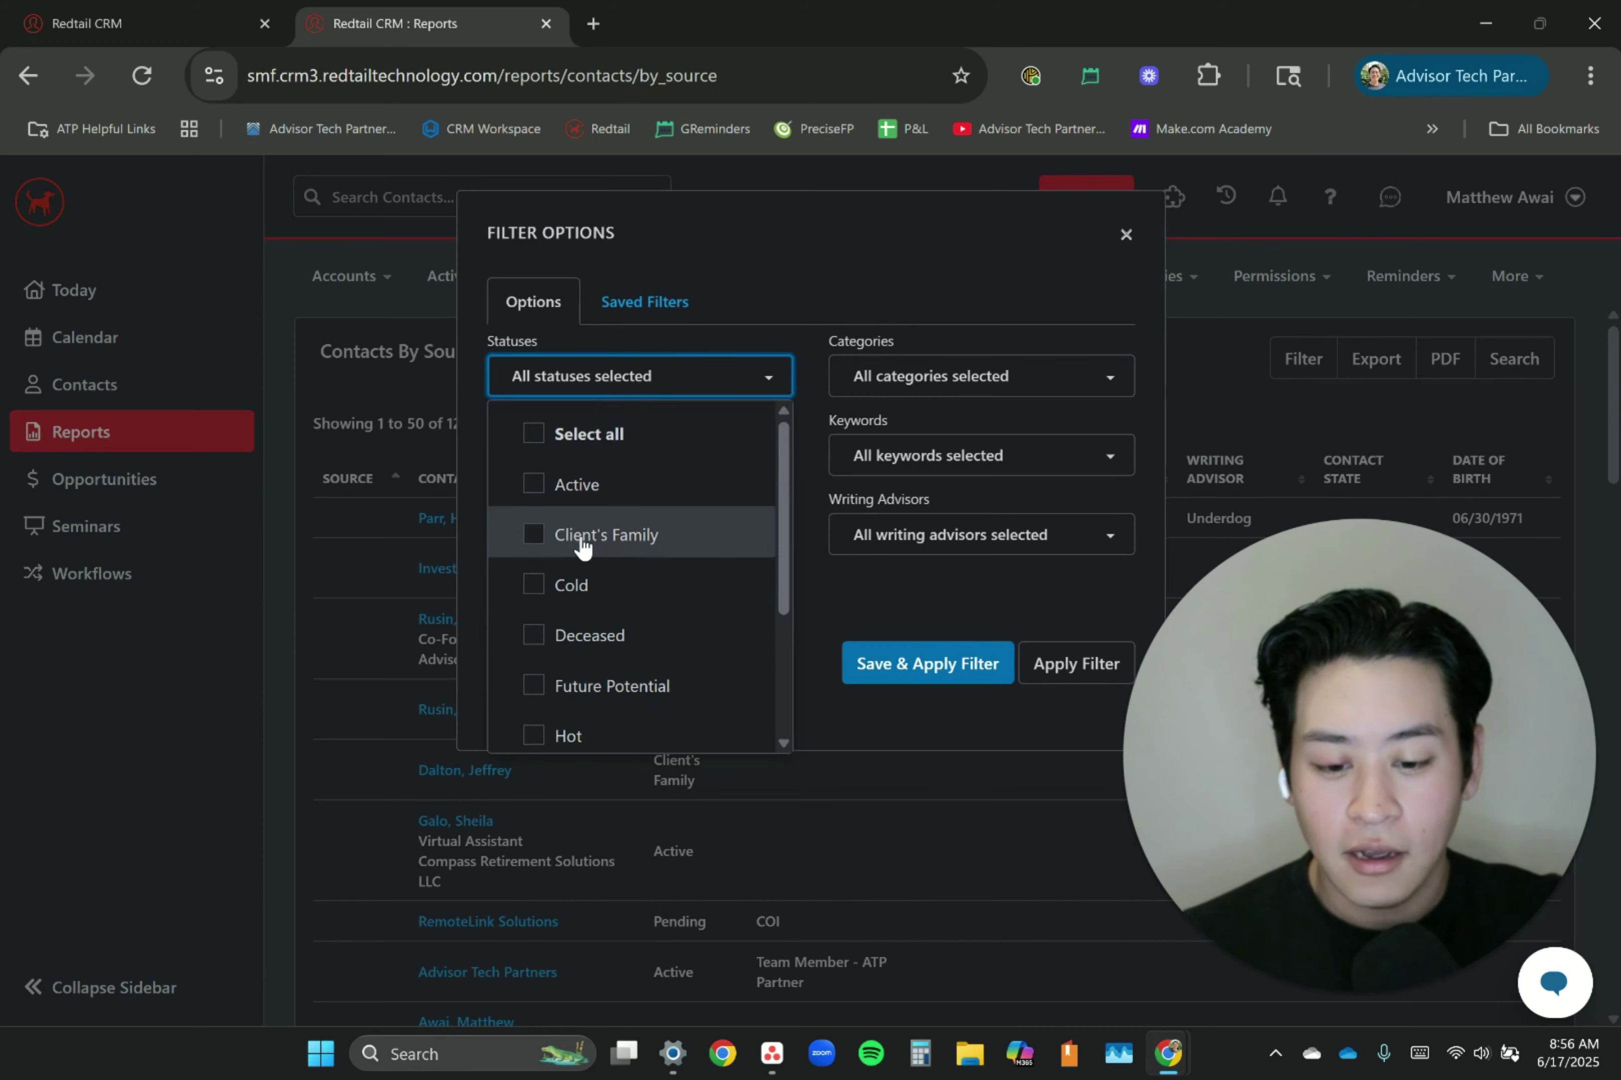
scroll(628, 613, "down", 3)
scroll(614, 558, "up", 3)
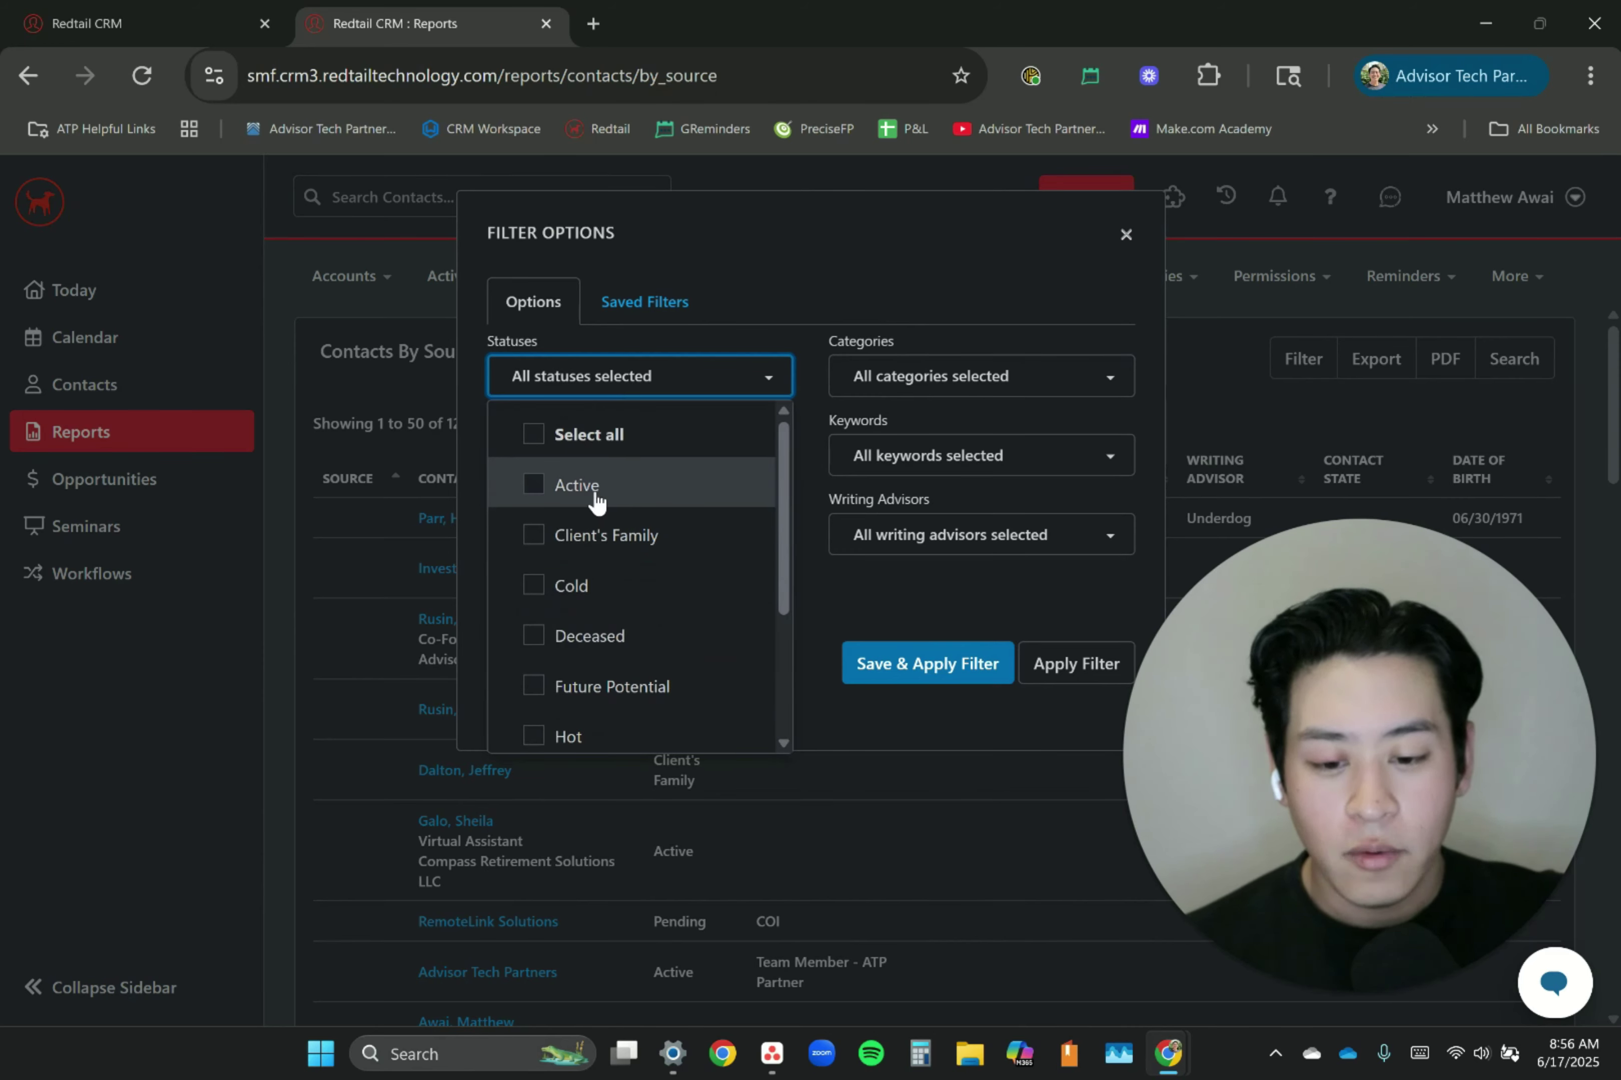
left_click(596, 499)
left_click(924, 383)
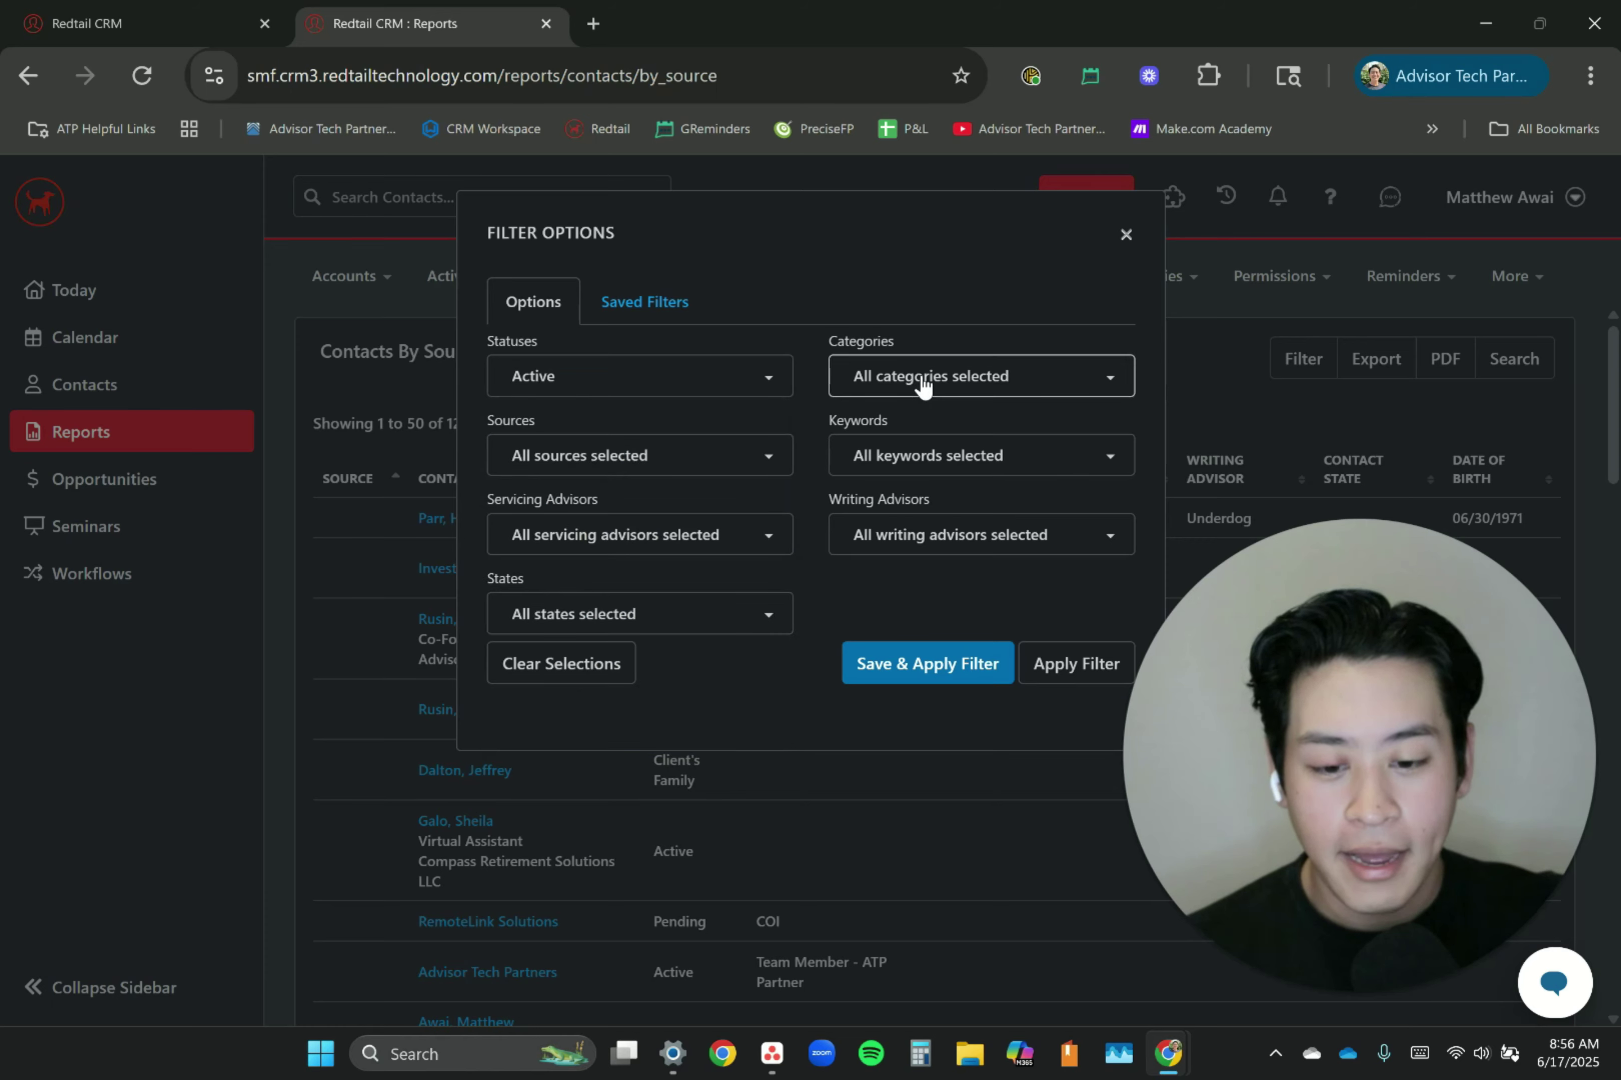
Set the Categories filter to *FA Client - Tier 1, *FA Client - Tier 2 and *FA Client - Tier 3.
left_click(924, 383)
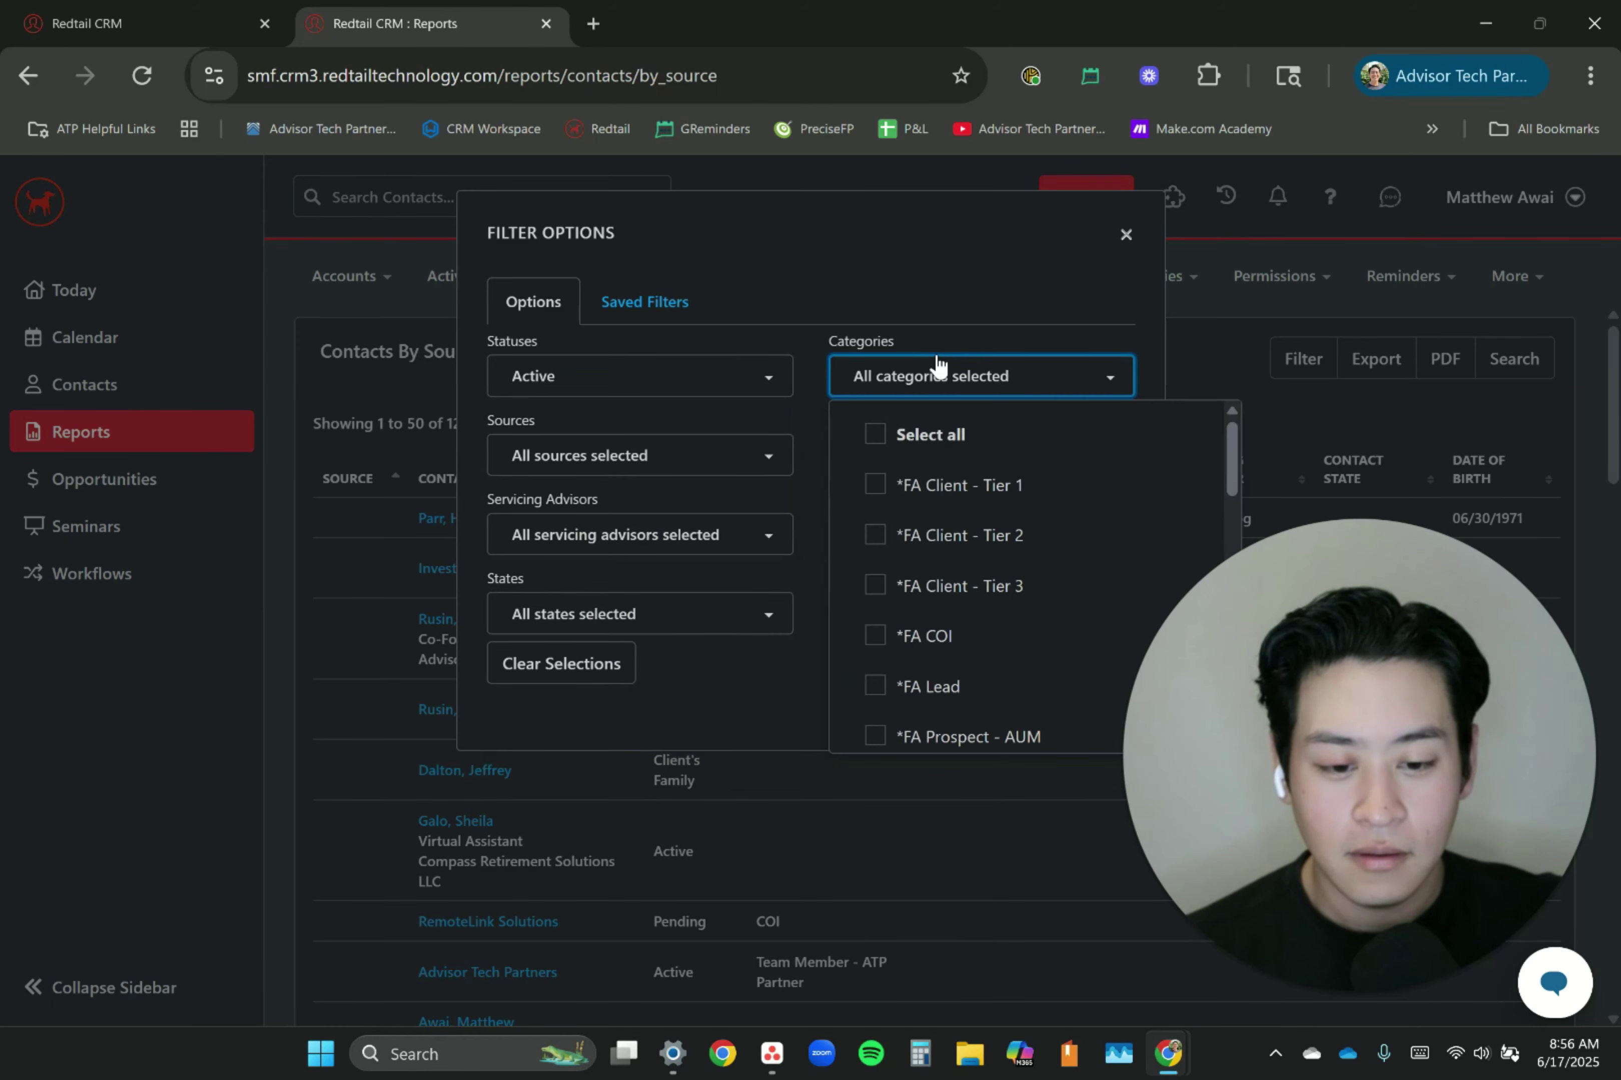
left_click(963, 496)
left_click(976, 537)
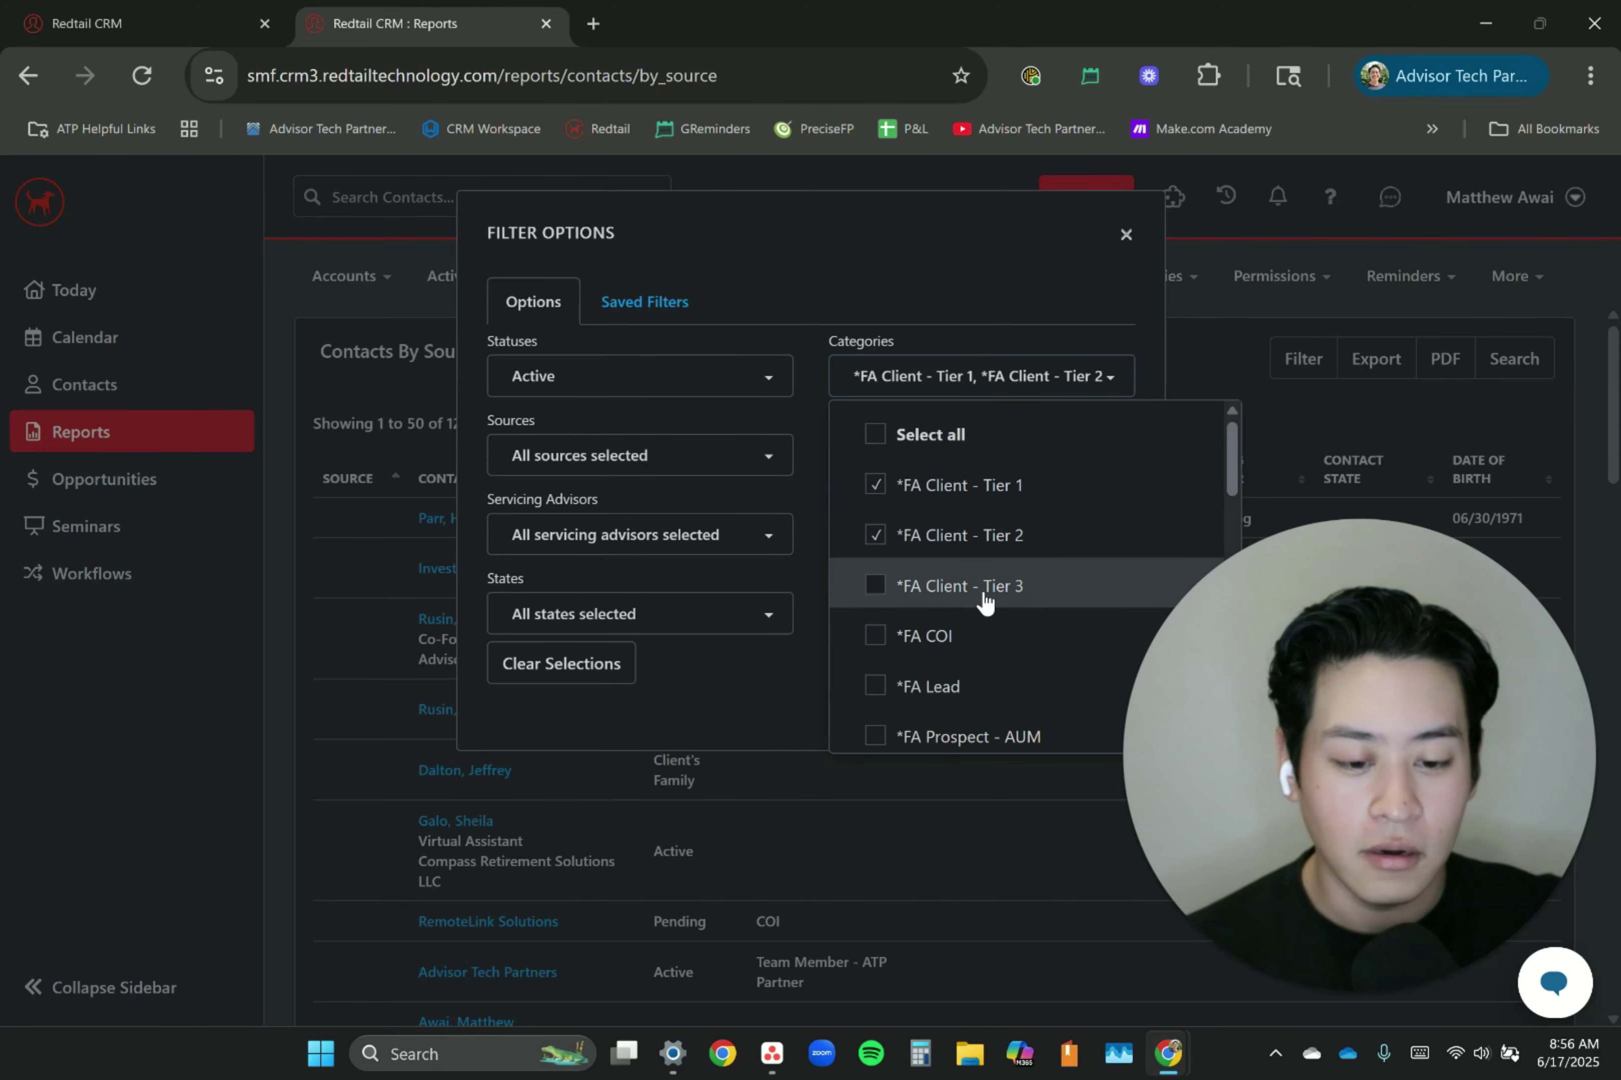
left_click(994, 582)
left_click(966, 274)
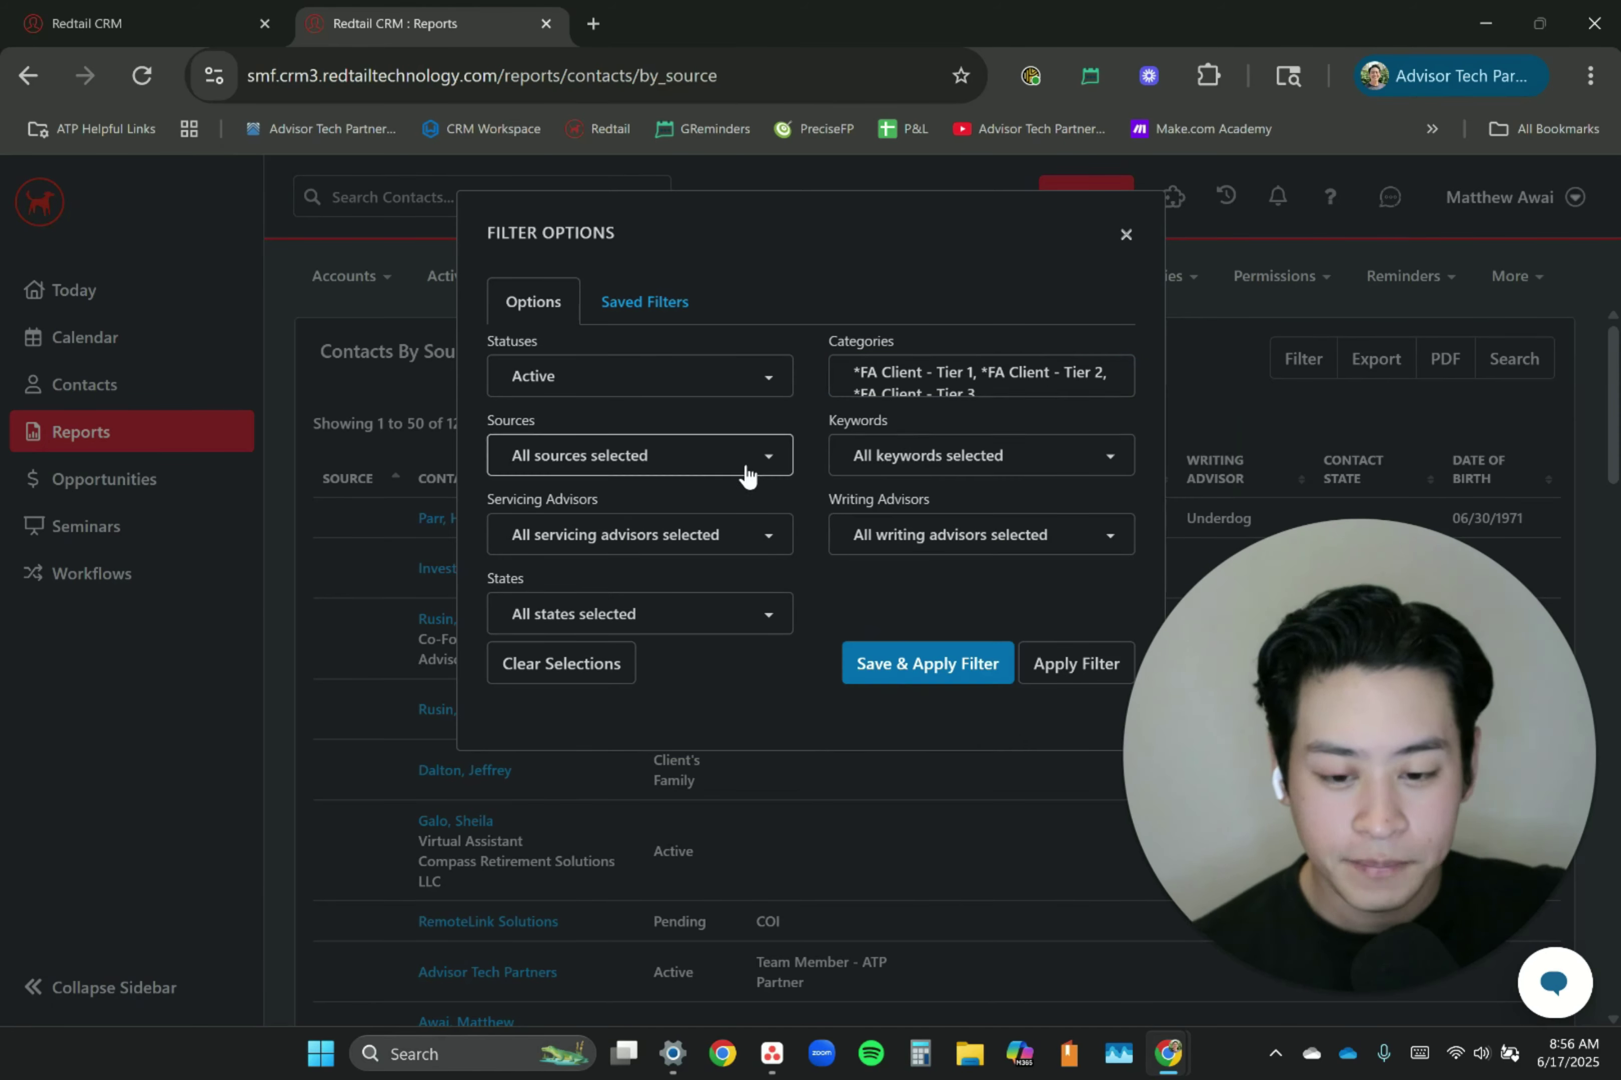
Review the available choices for the Sources, Keywords, Servicing Advisors and States filters without selecting any.
left_click(752, 459)
left_click(791, 319)
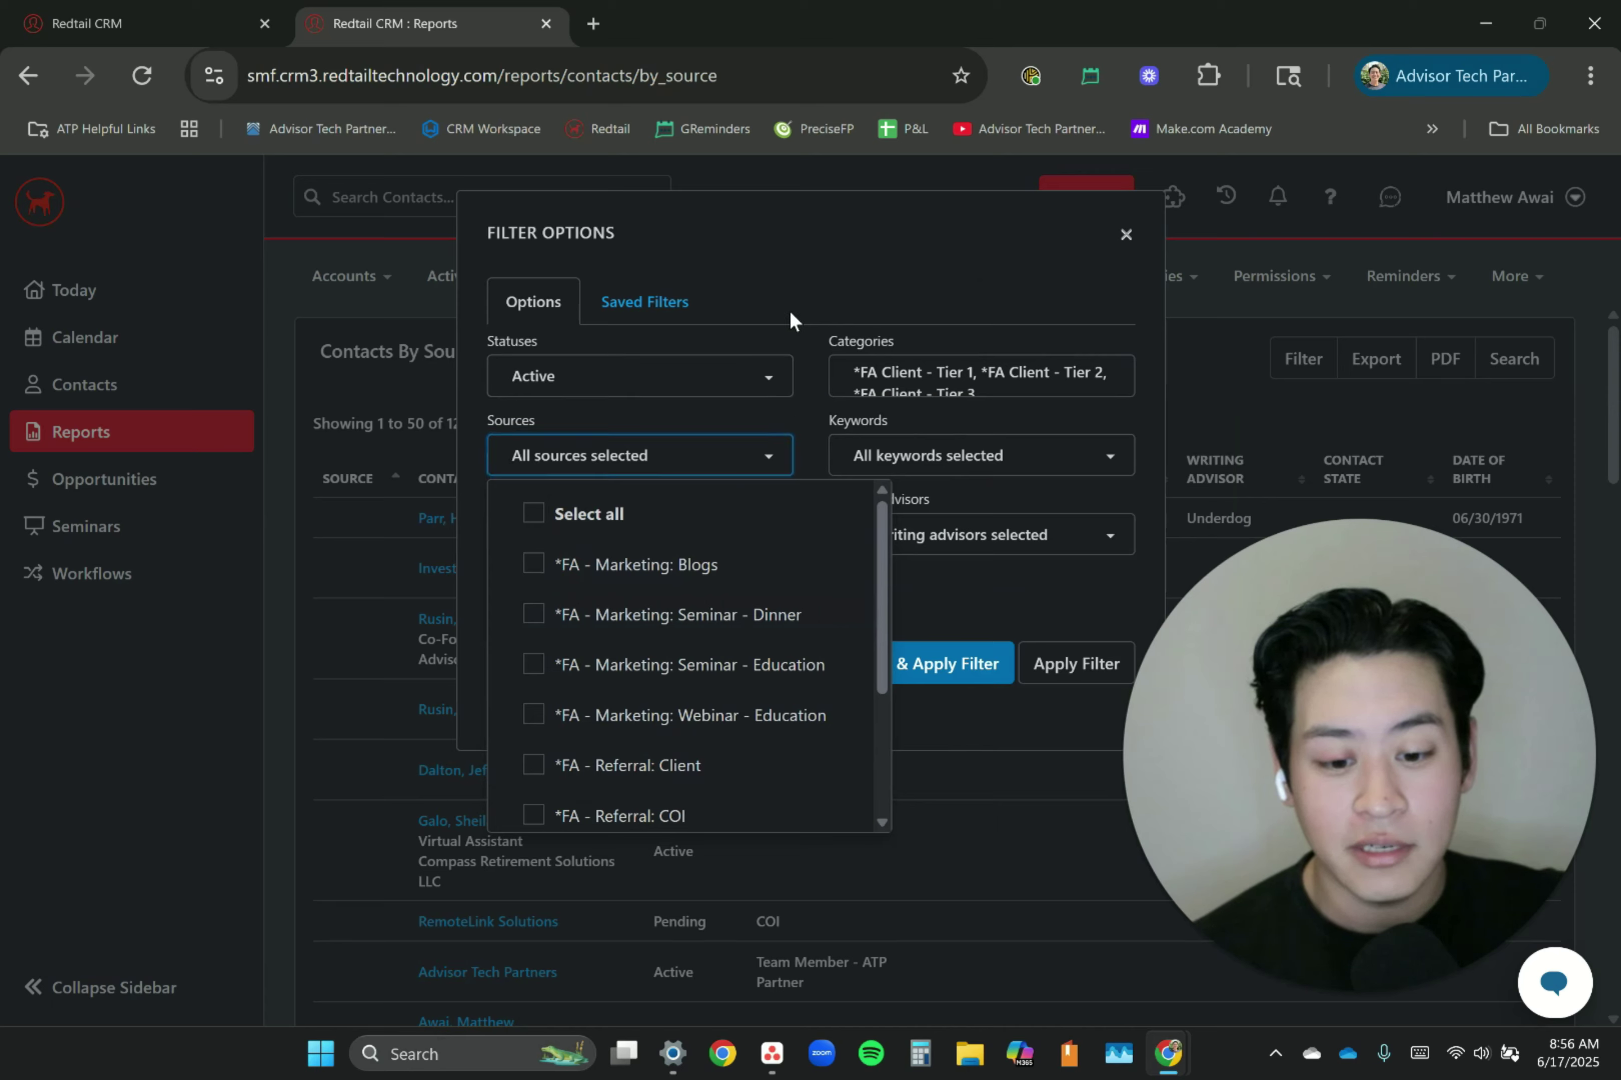
right_click(892, 454)
left_click(883, 456)
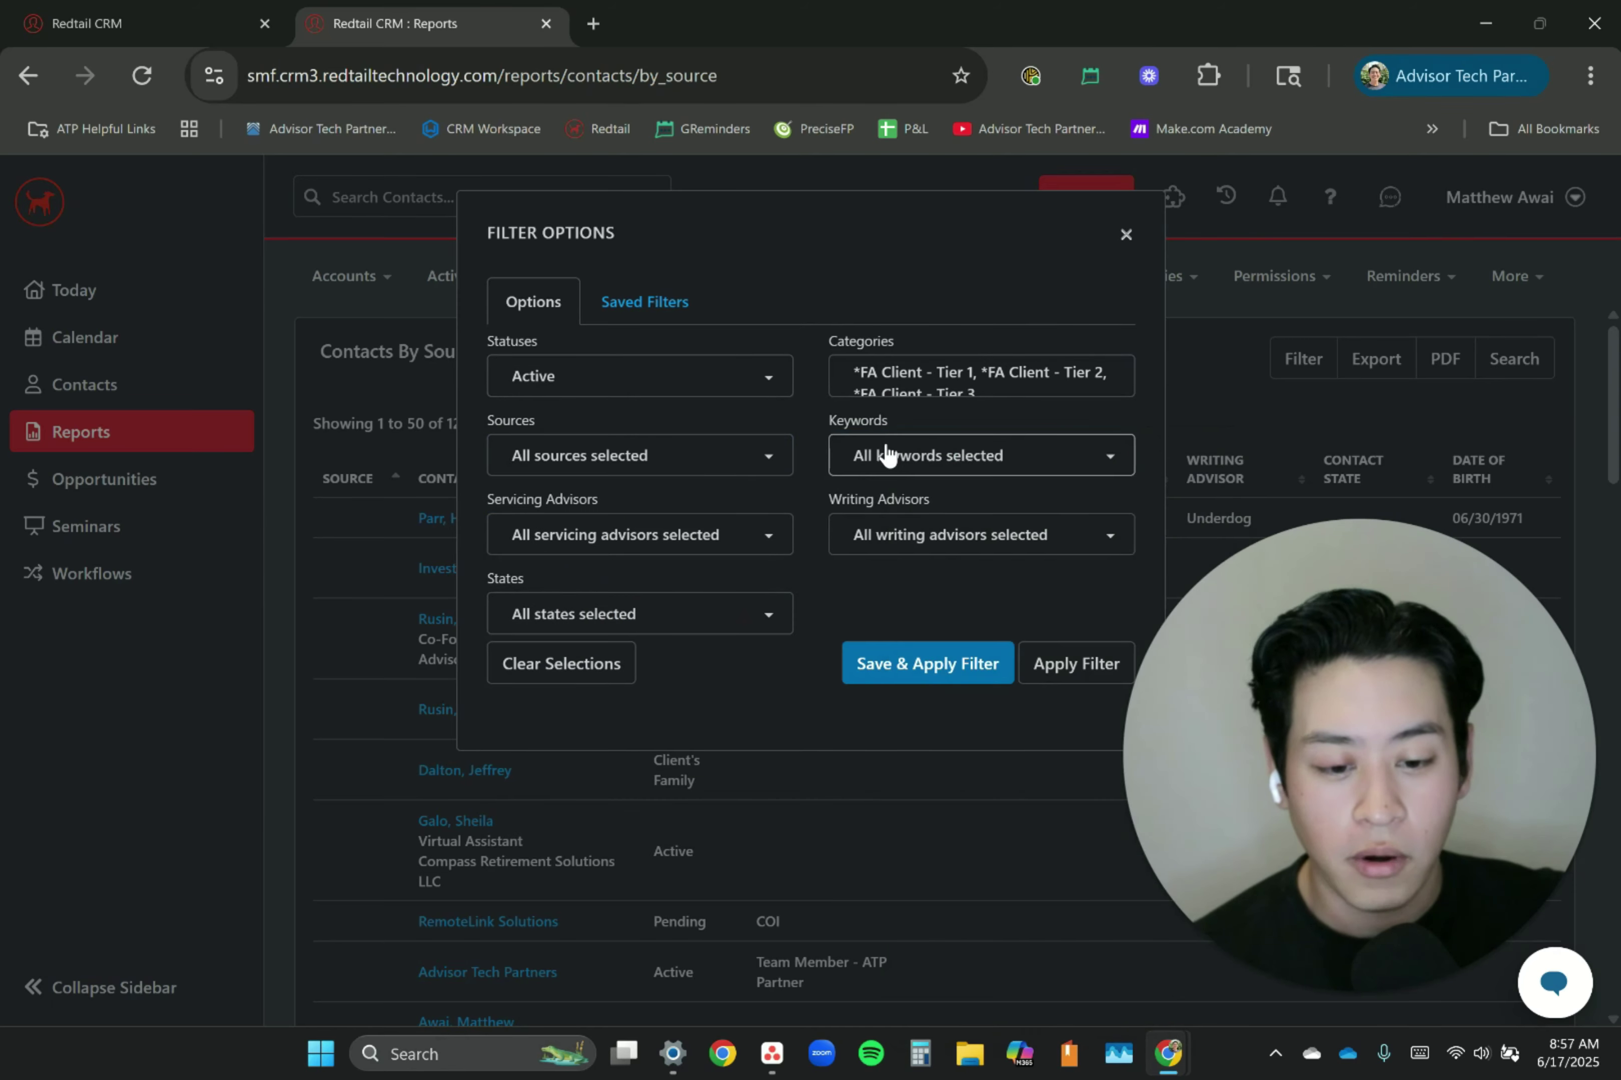
left_click(883, 456)
left_click(813, 431)
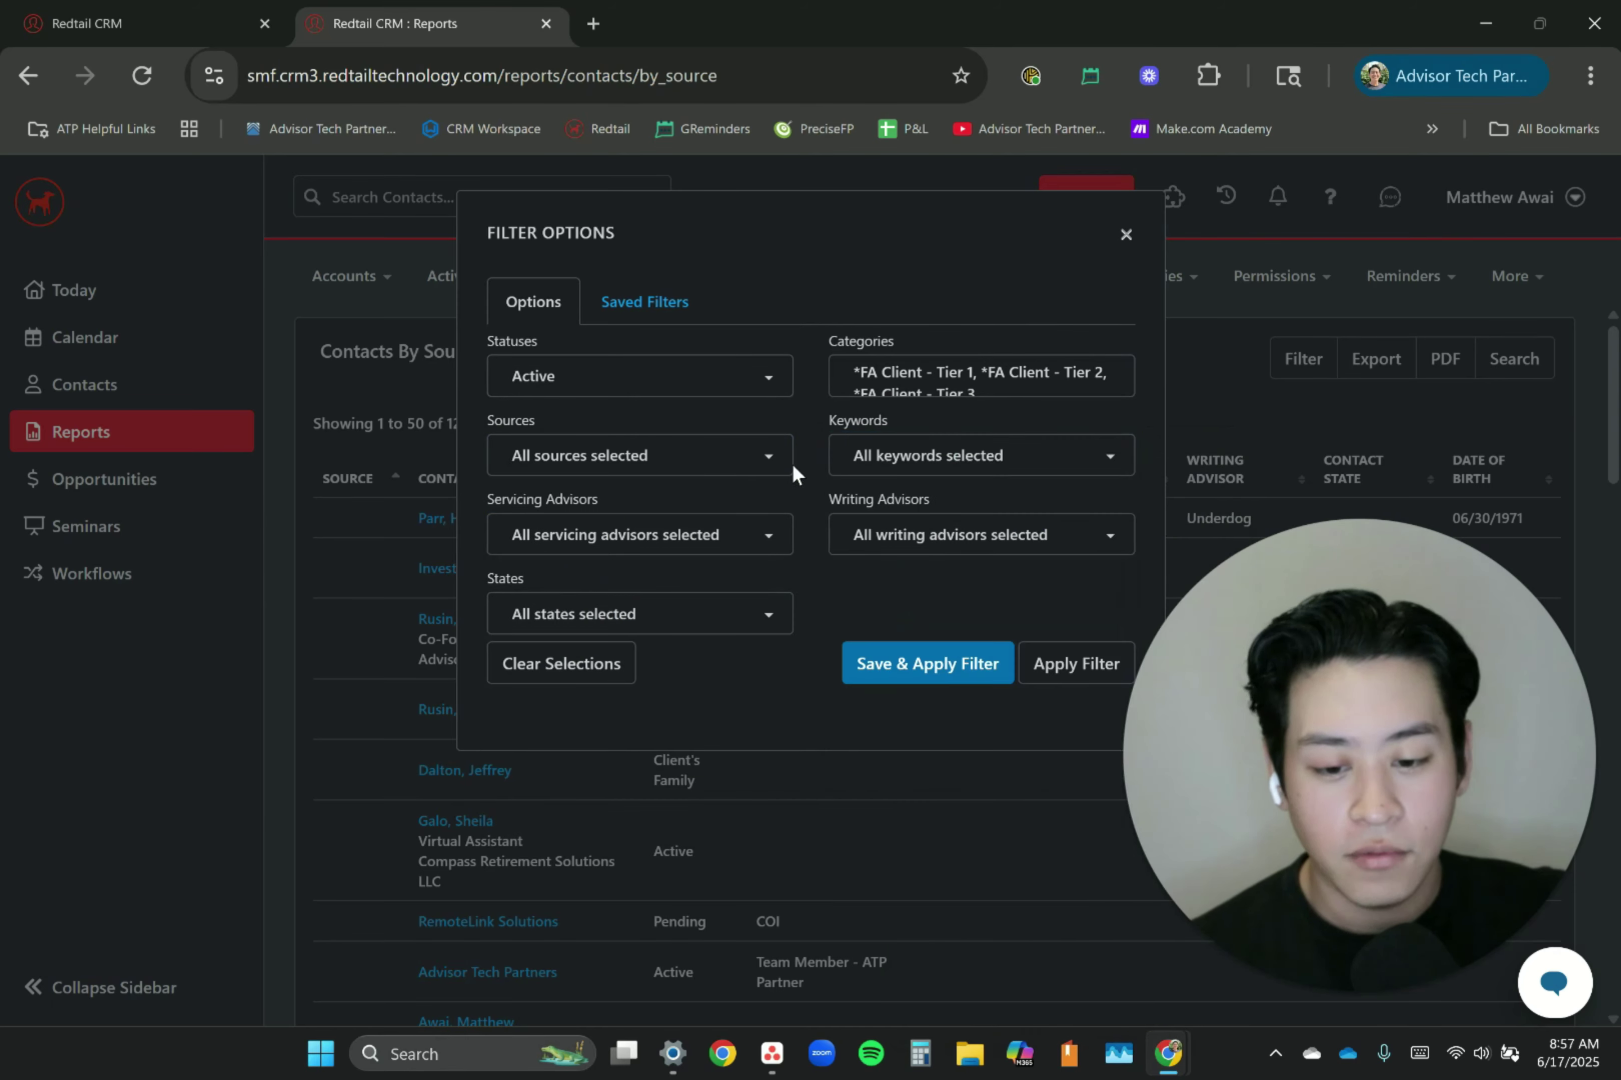
left_click(729, 536)
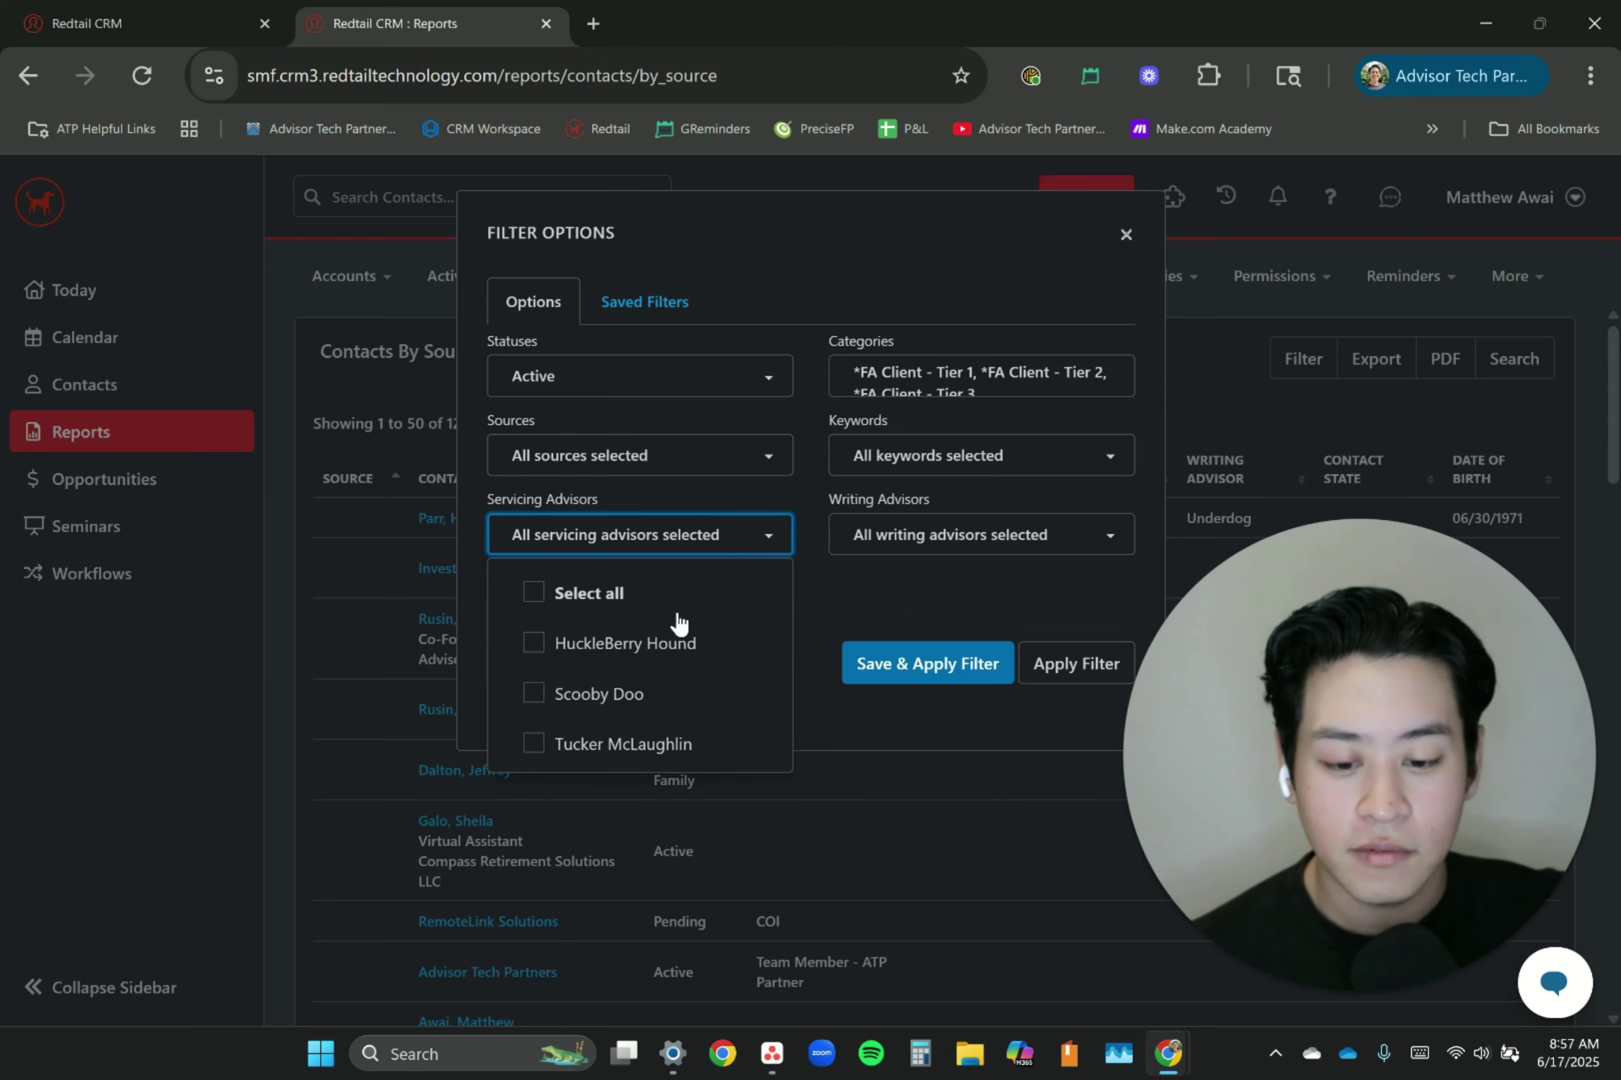
left_click(830, 508)
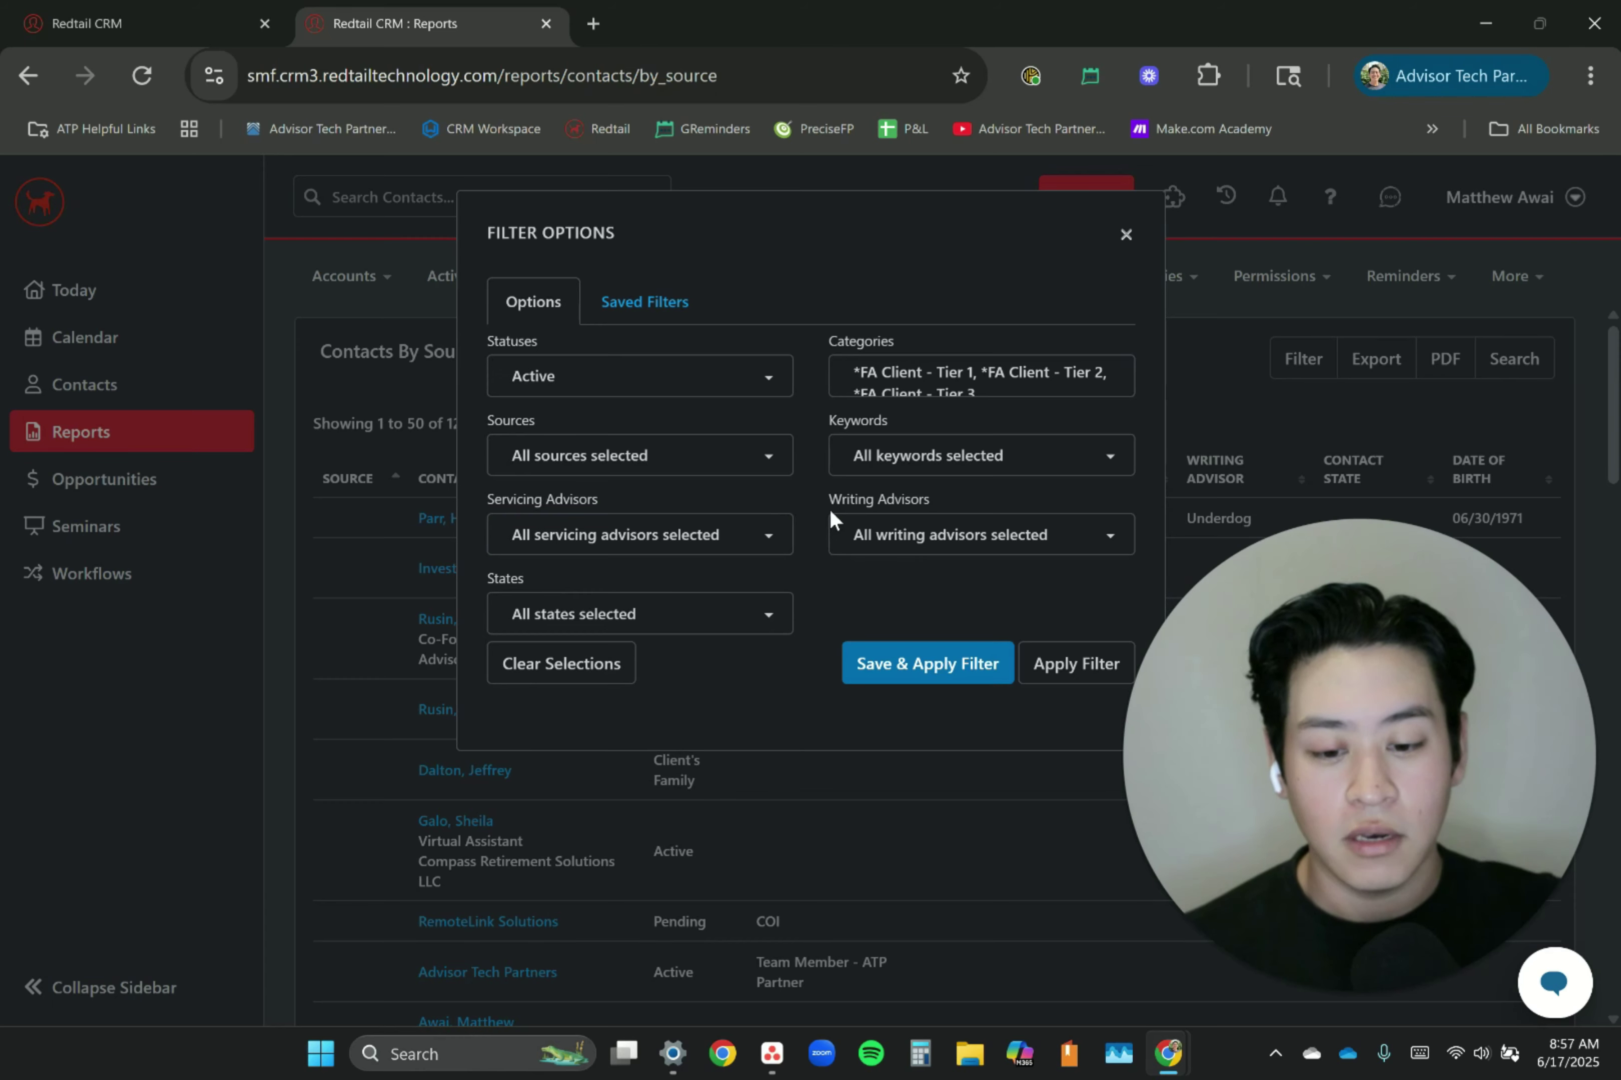
left_click(621, 613)
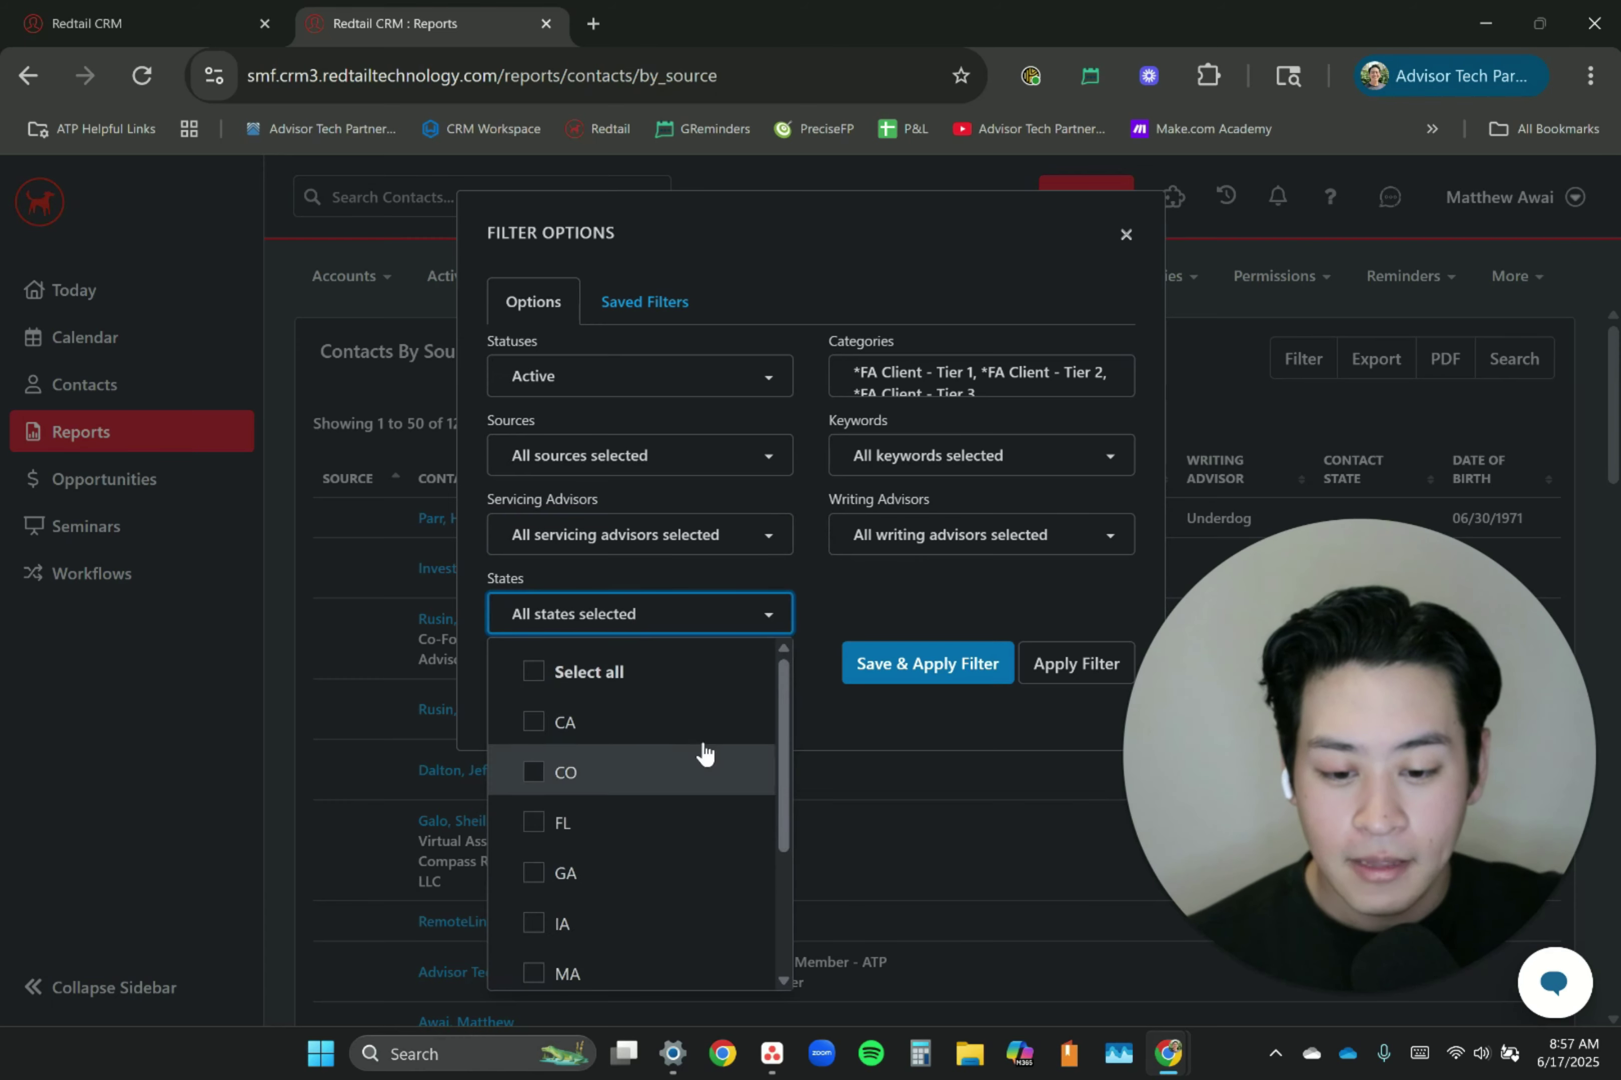
left_click(805, 534)
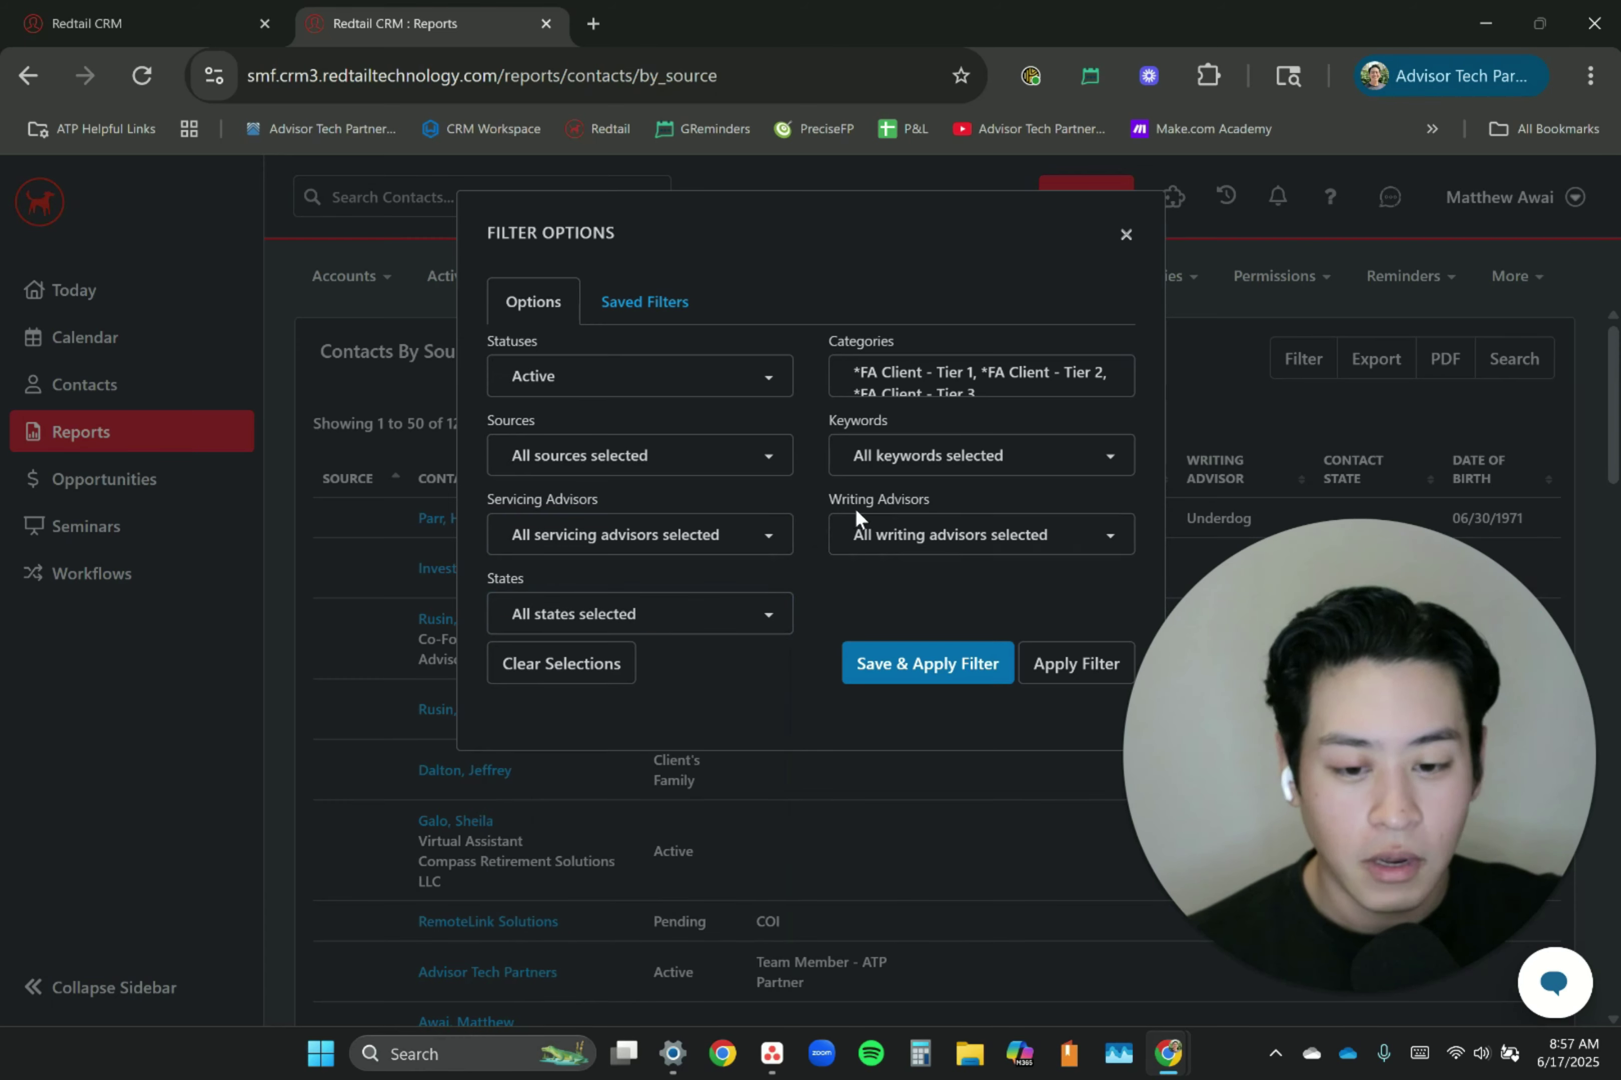
Save the filter as a new one named "*FA - Active: Clients" and apply it to the report.
left_click(926, 667)
left_click(609, 382)
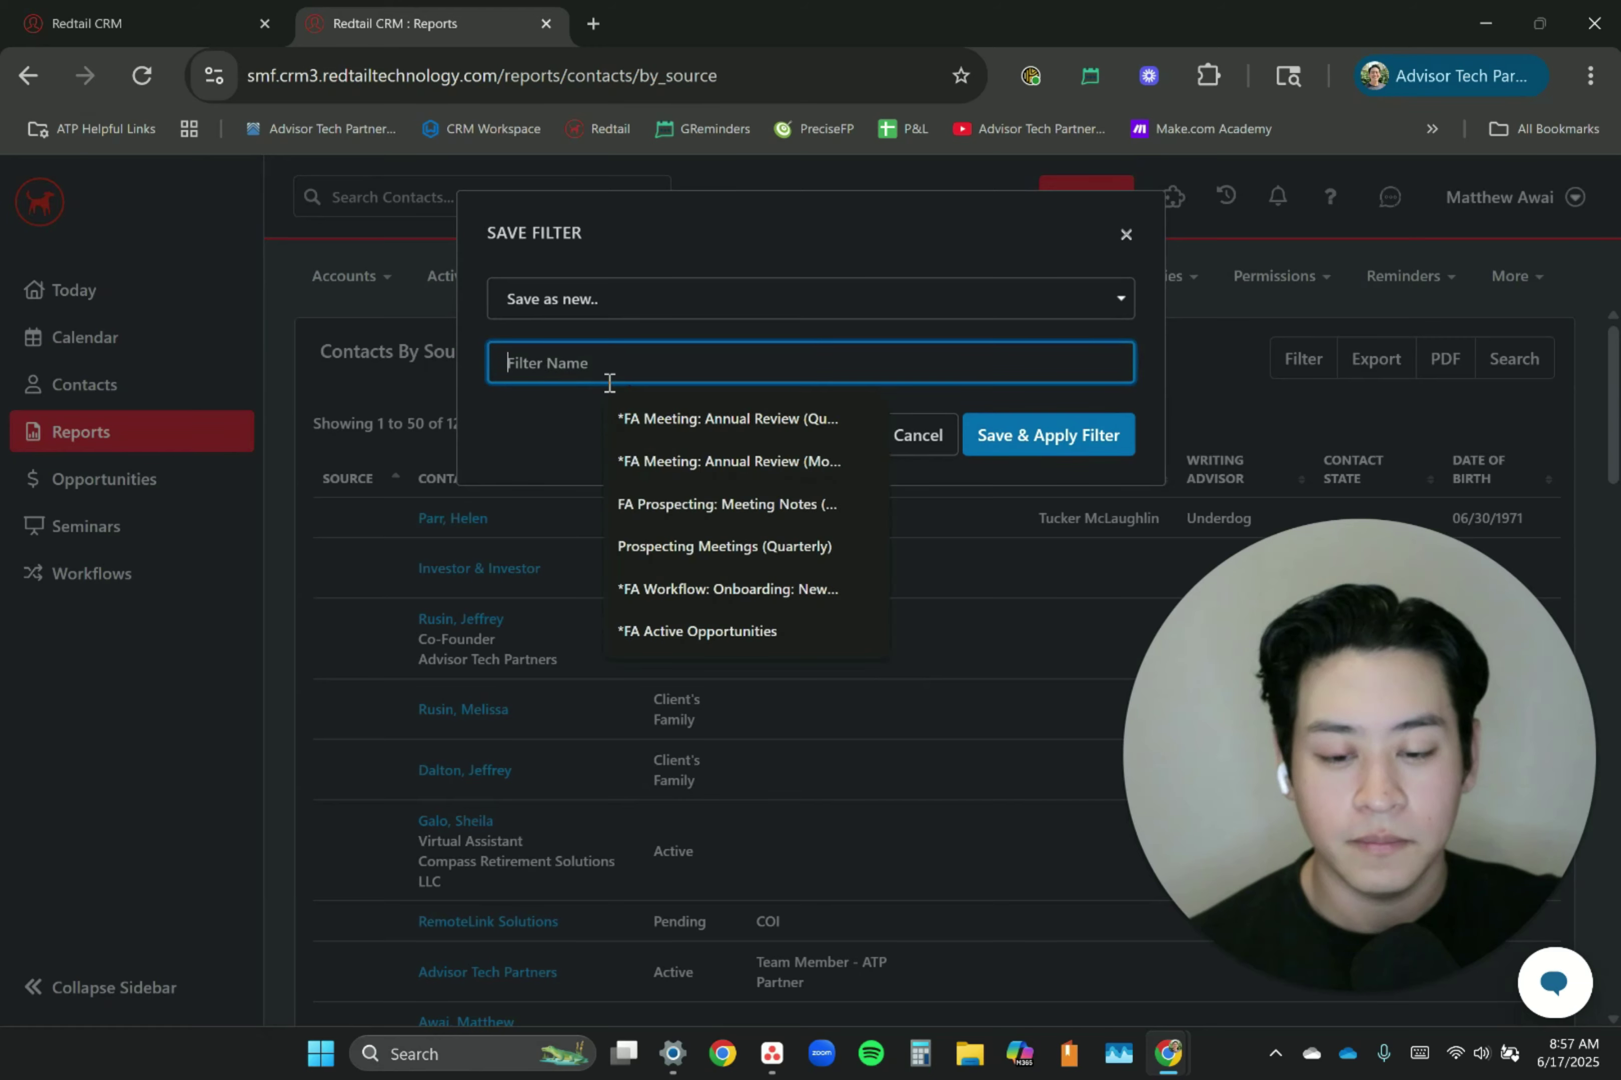
type("*FA - Active: Clients")
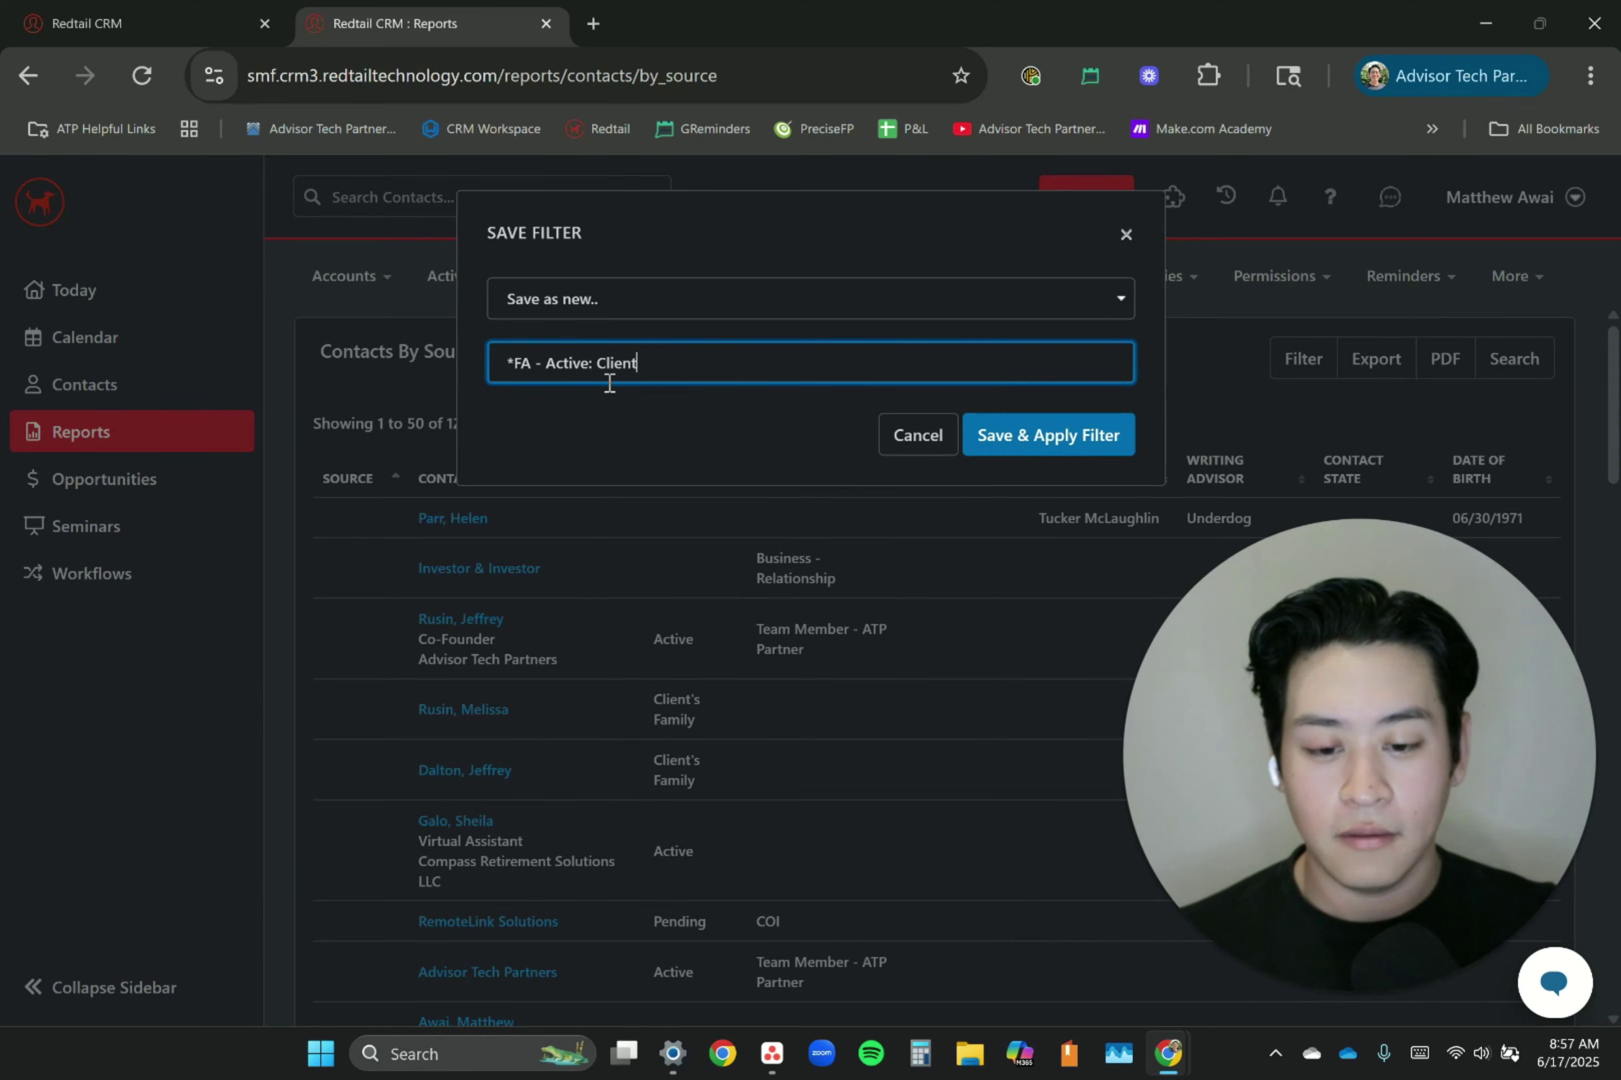
left_click(1025, 439)
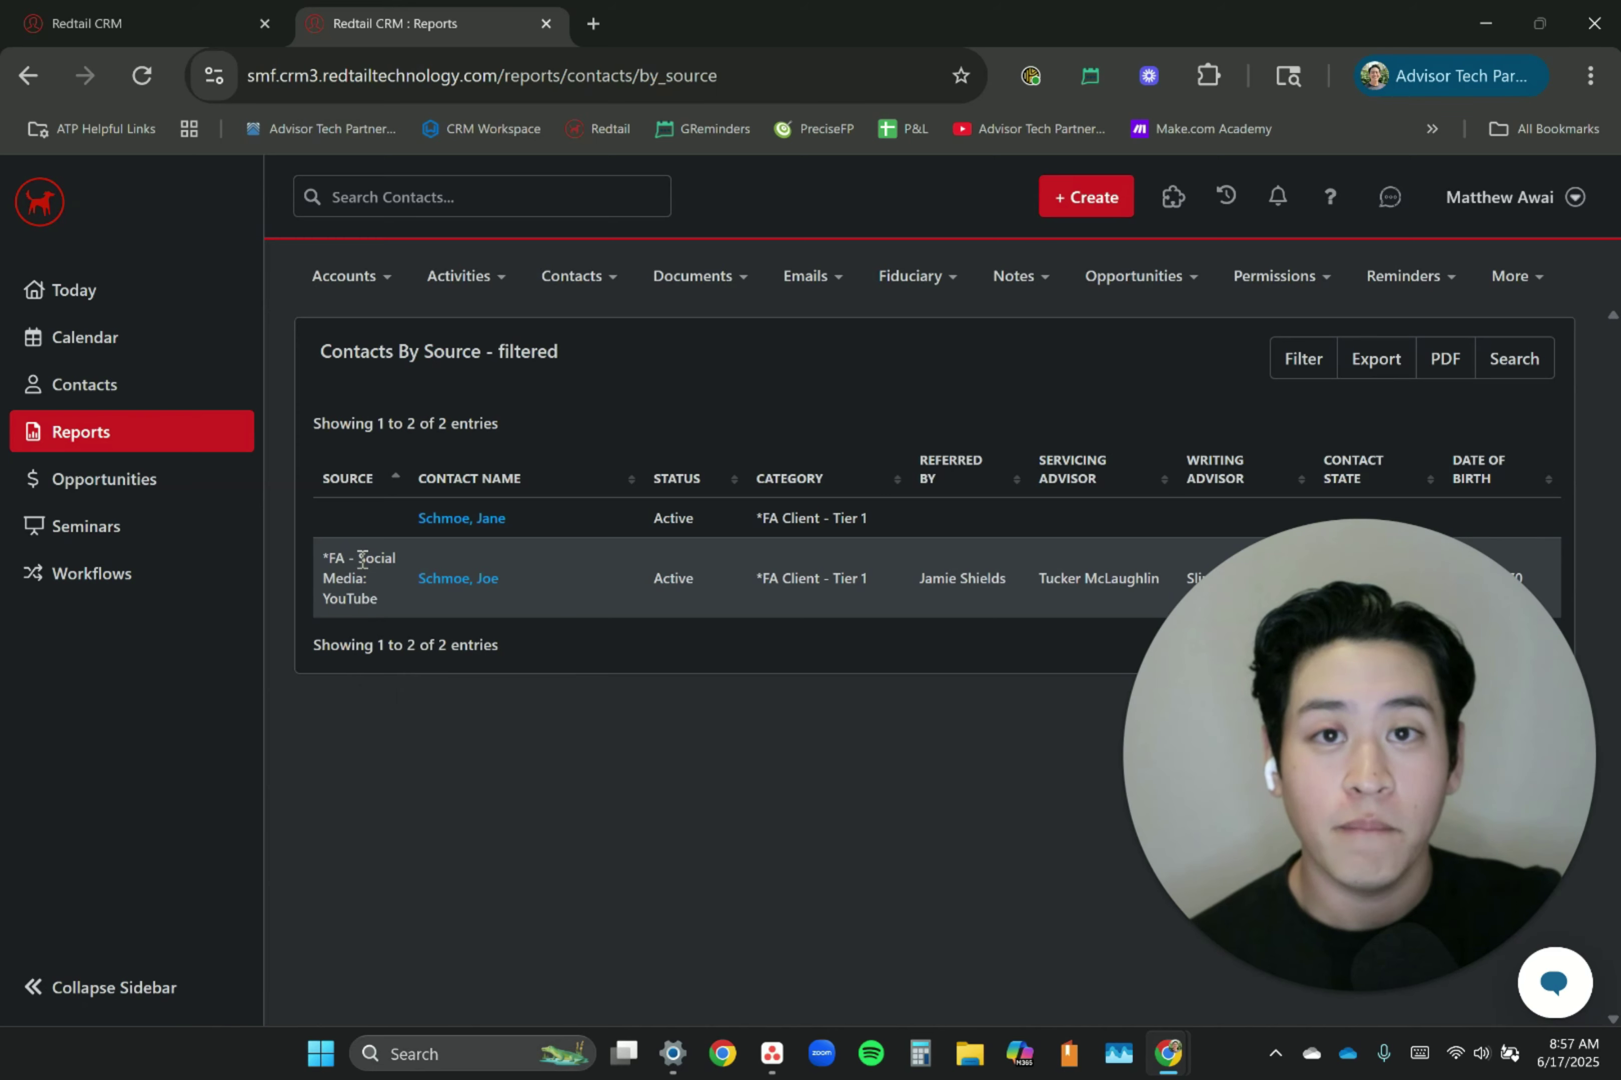
Compare the Source entries in the filtered report and open the contact with the blank source in a new tab.
triple_click(348, 596)
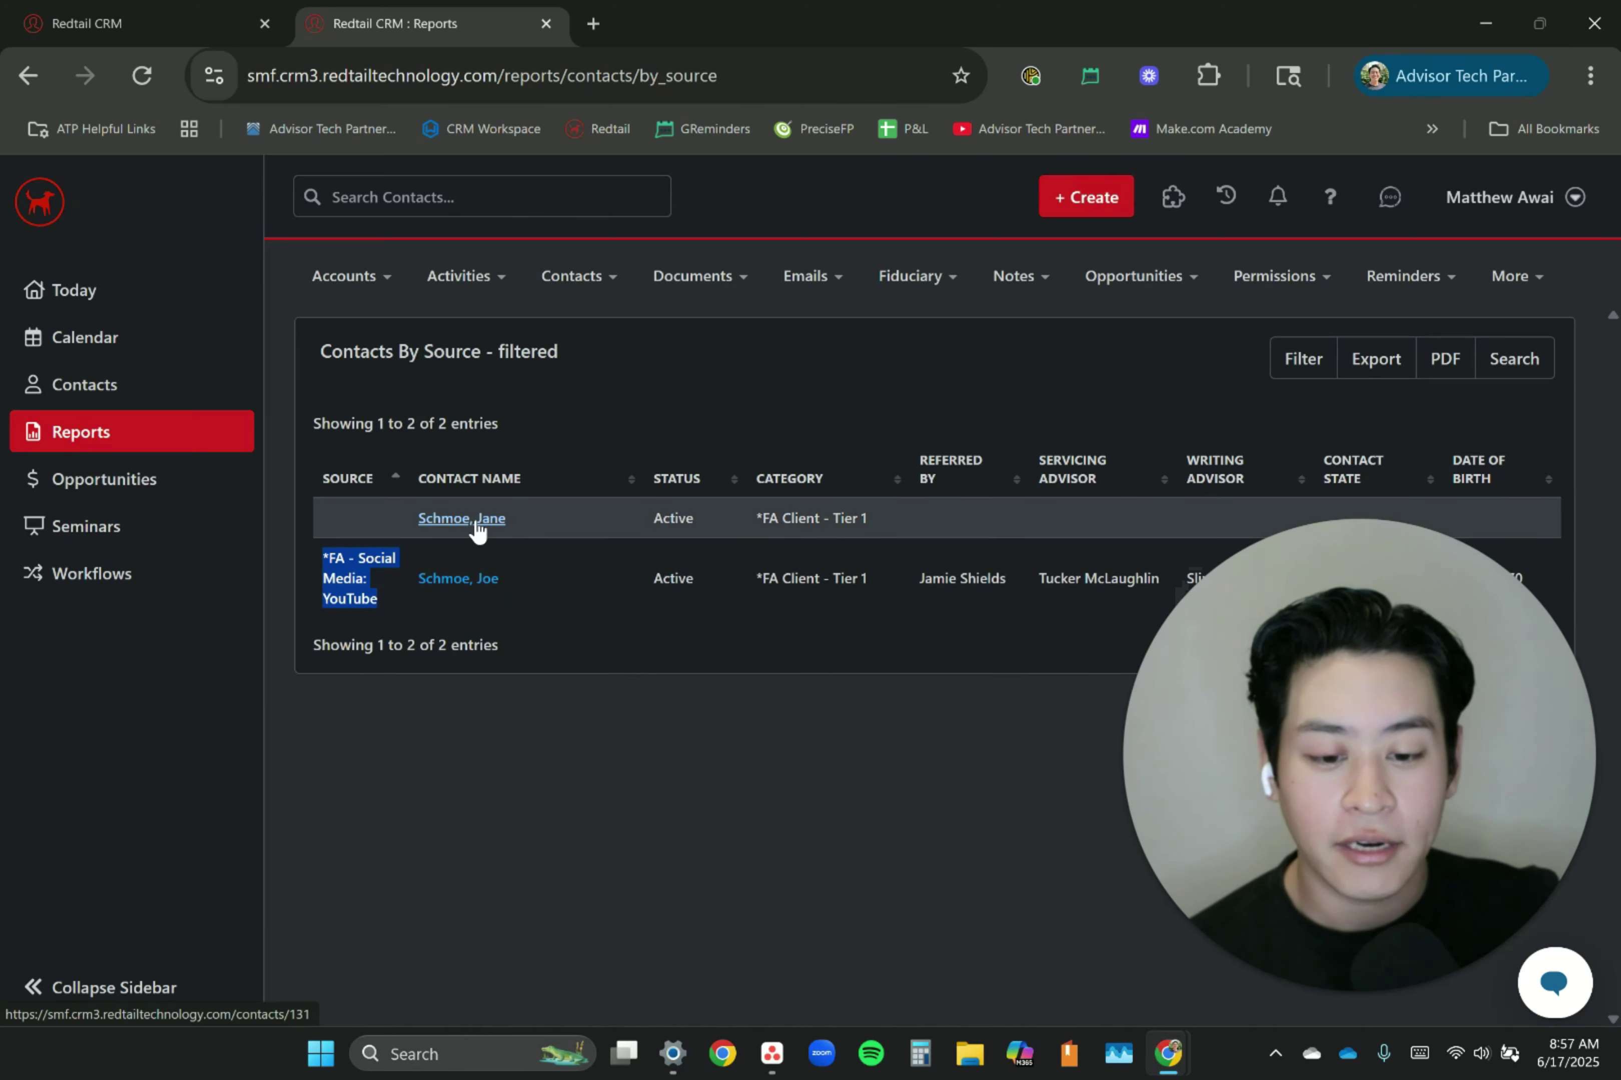
left_click(375, 517)
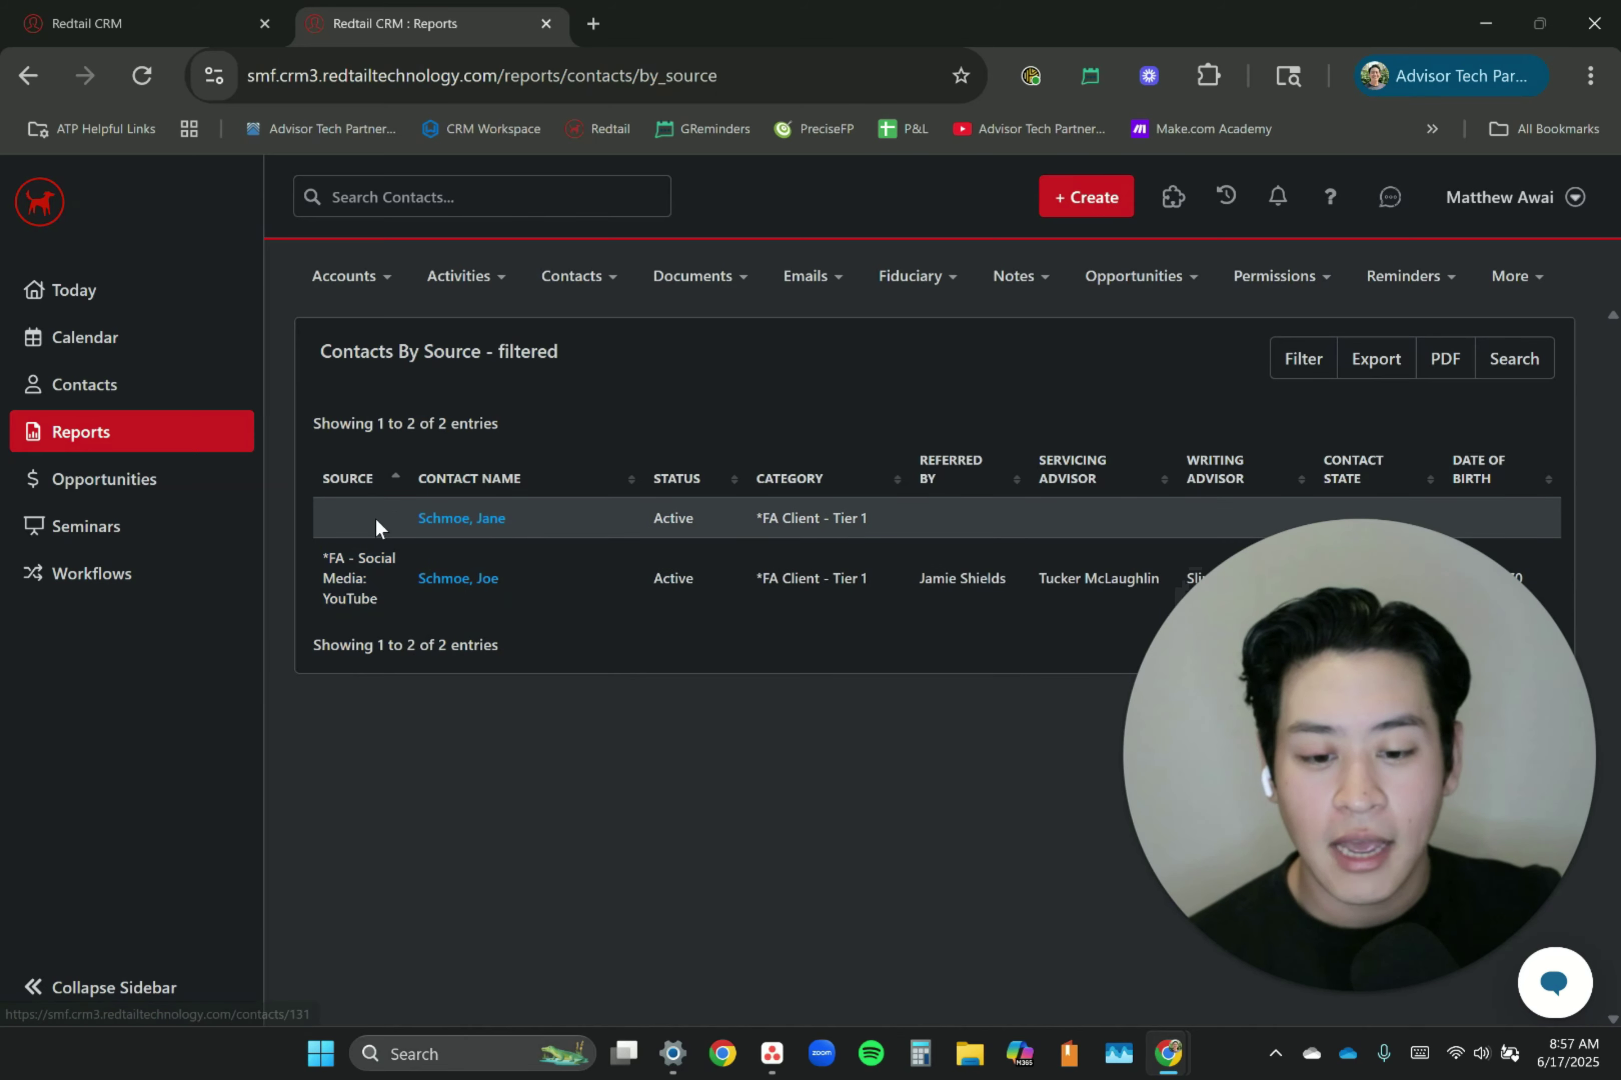
right_click(451, 521)
left_click(497, 543)
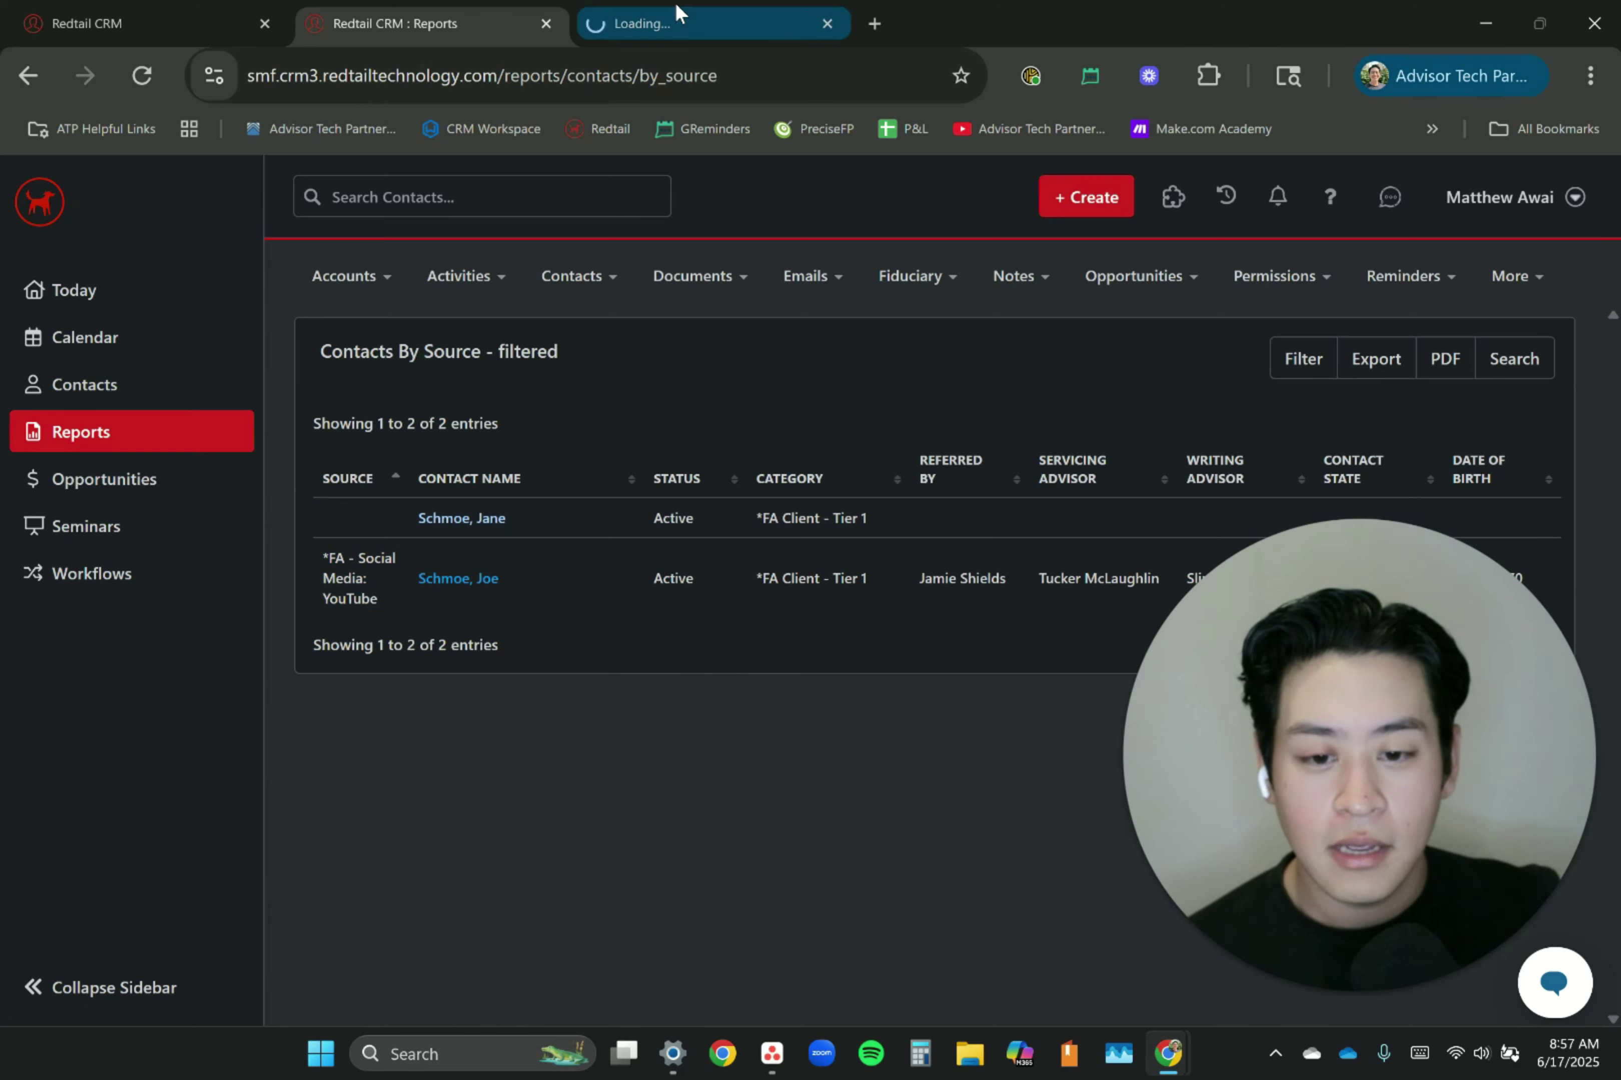
left_click(677, 14)
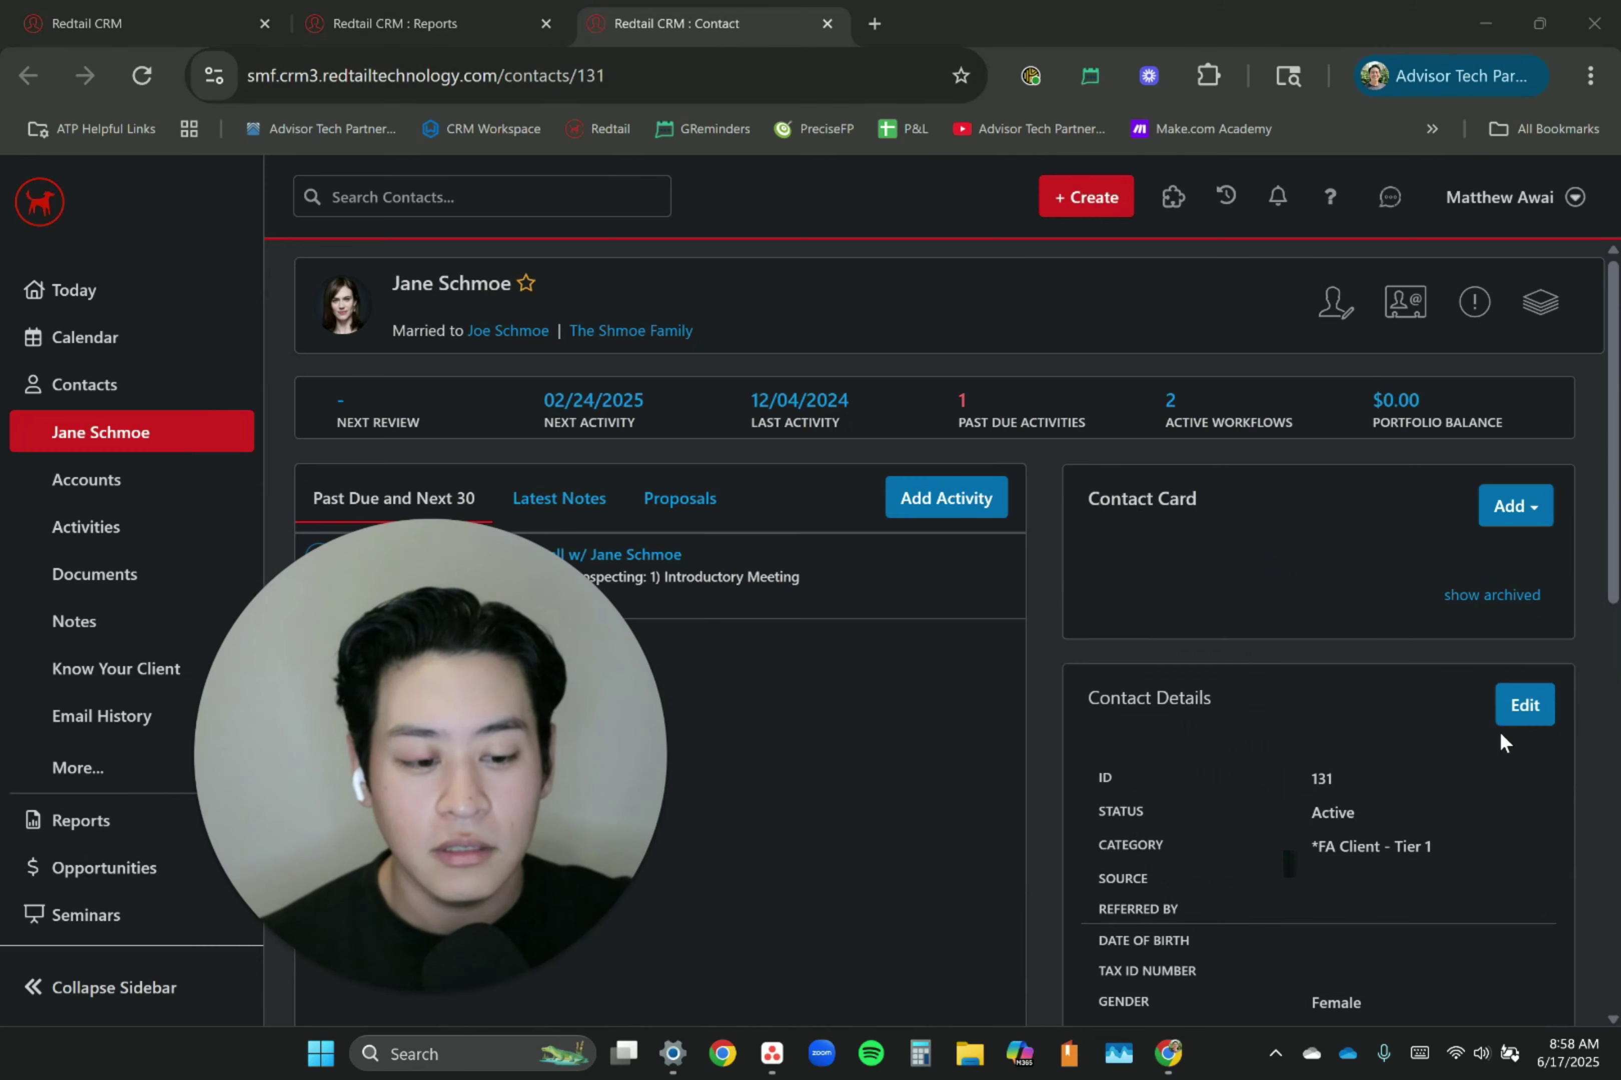
Set the contact's source to *FA - Referral: Client and save the updated contact details.
scroll(1438, 702, "down", 2)
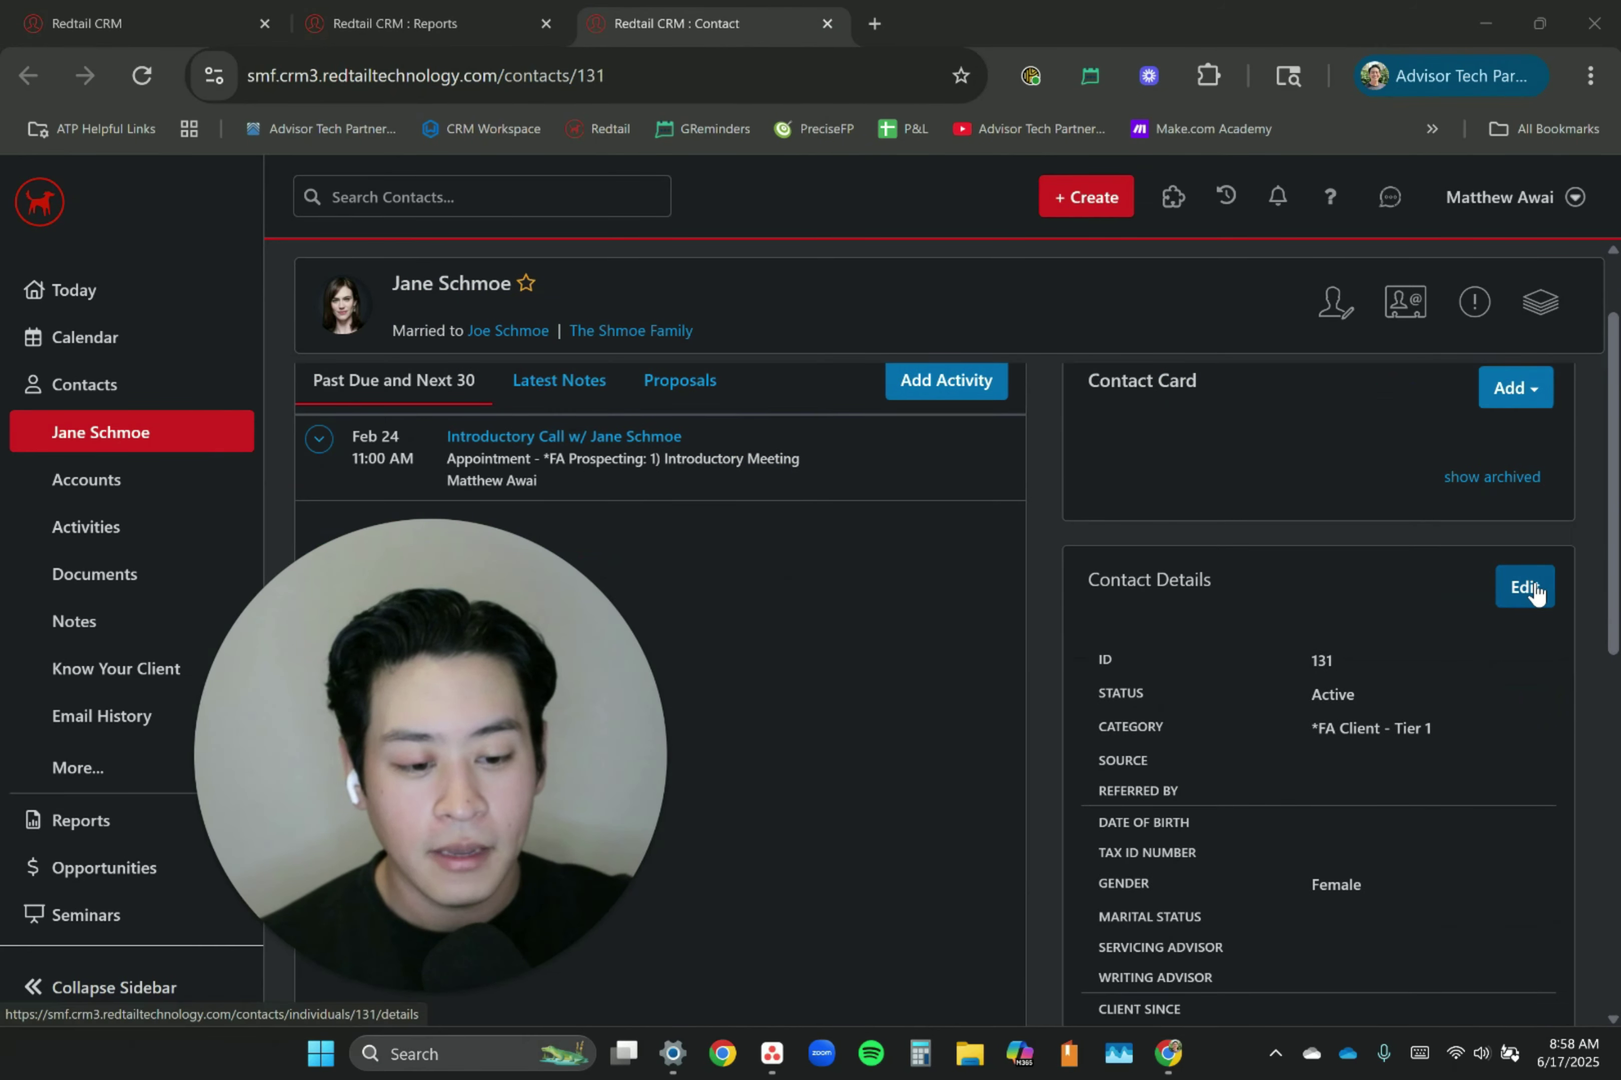
left_click(1527, 587)
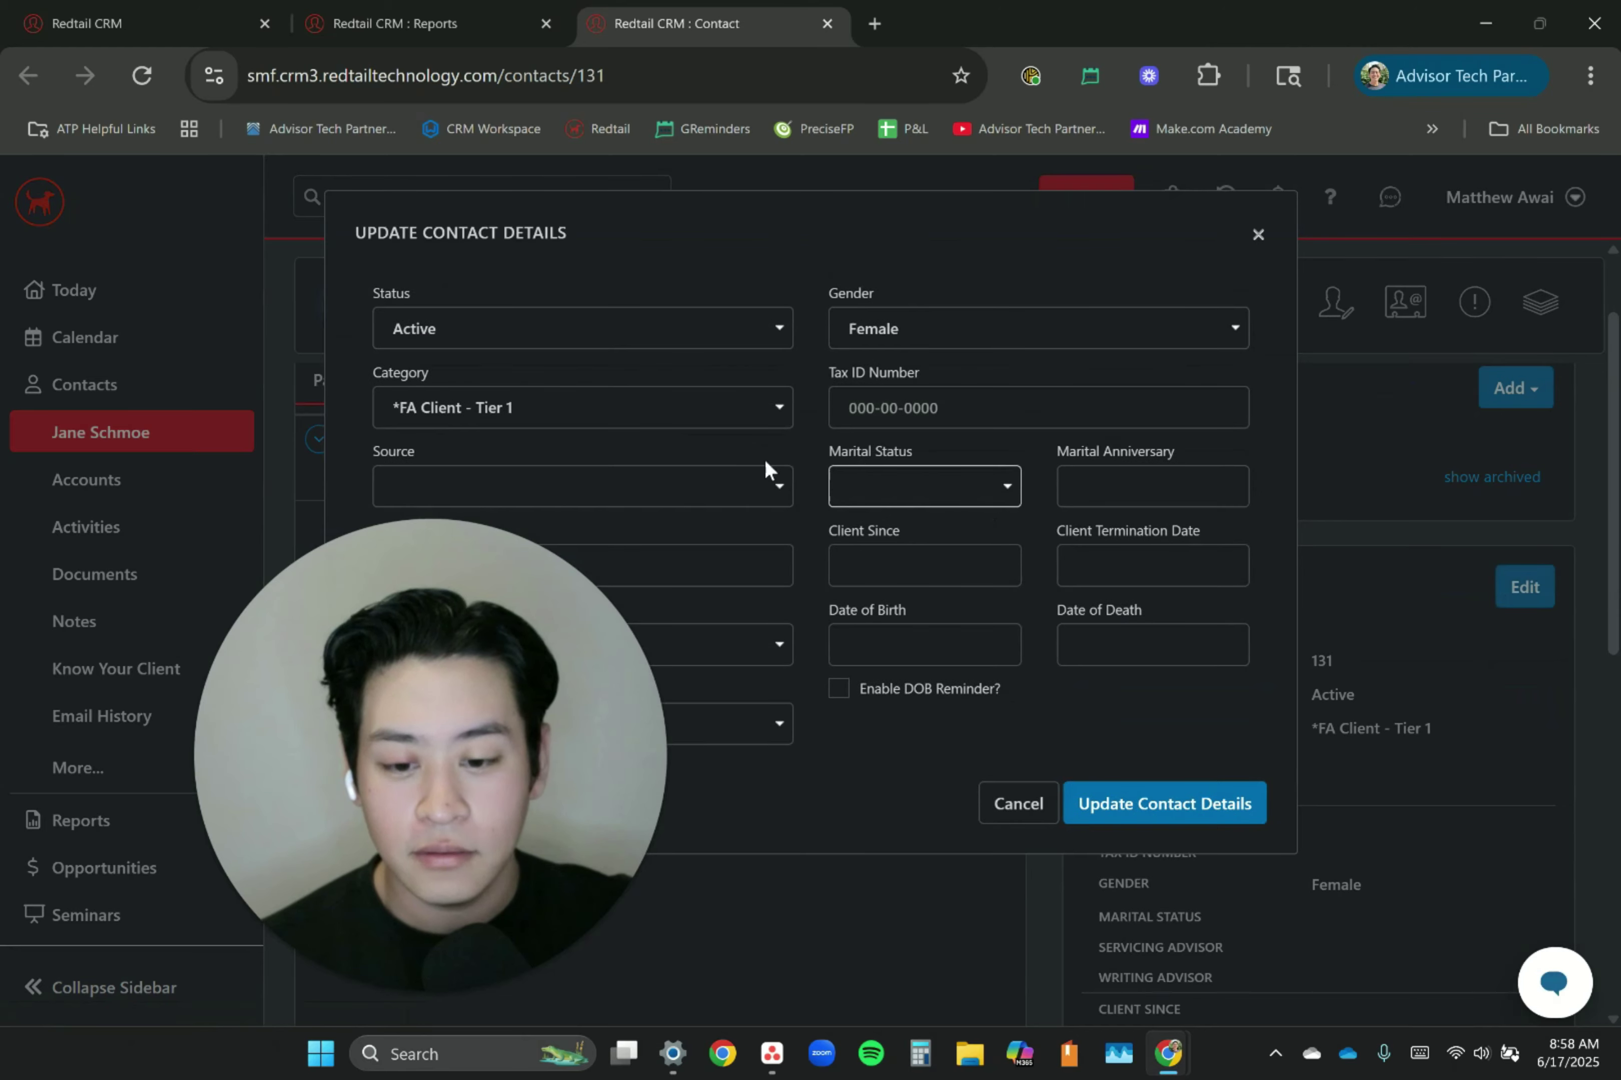
left_click(533, 485)
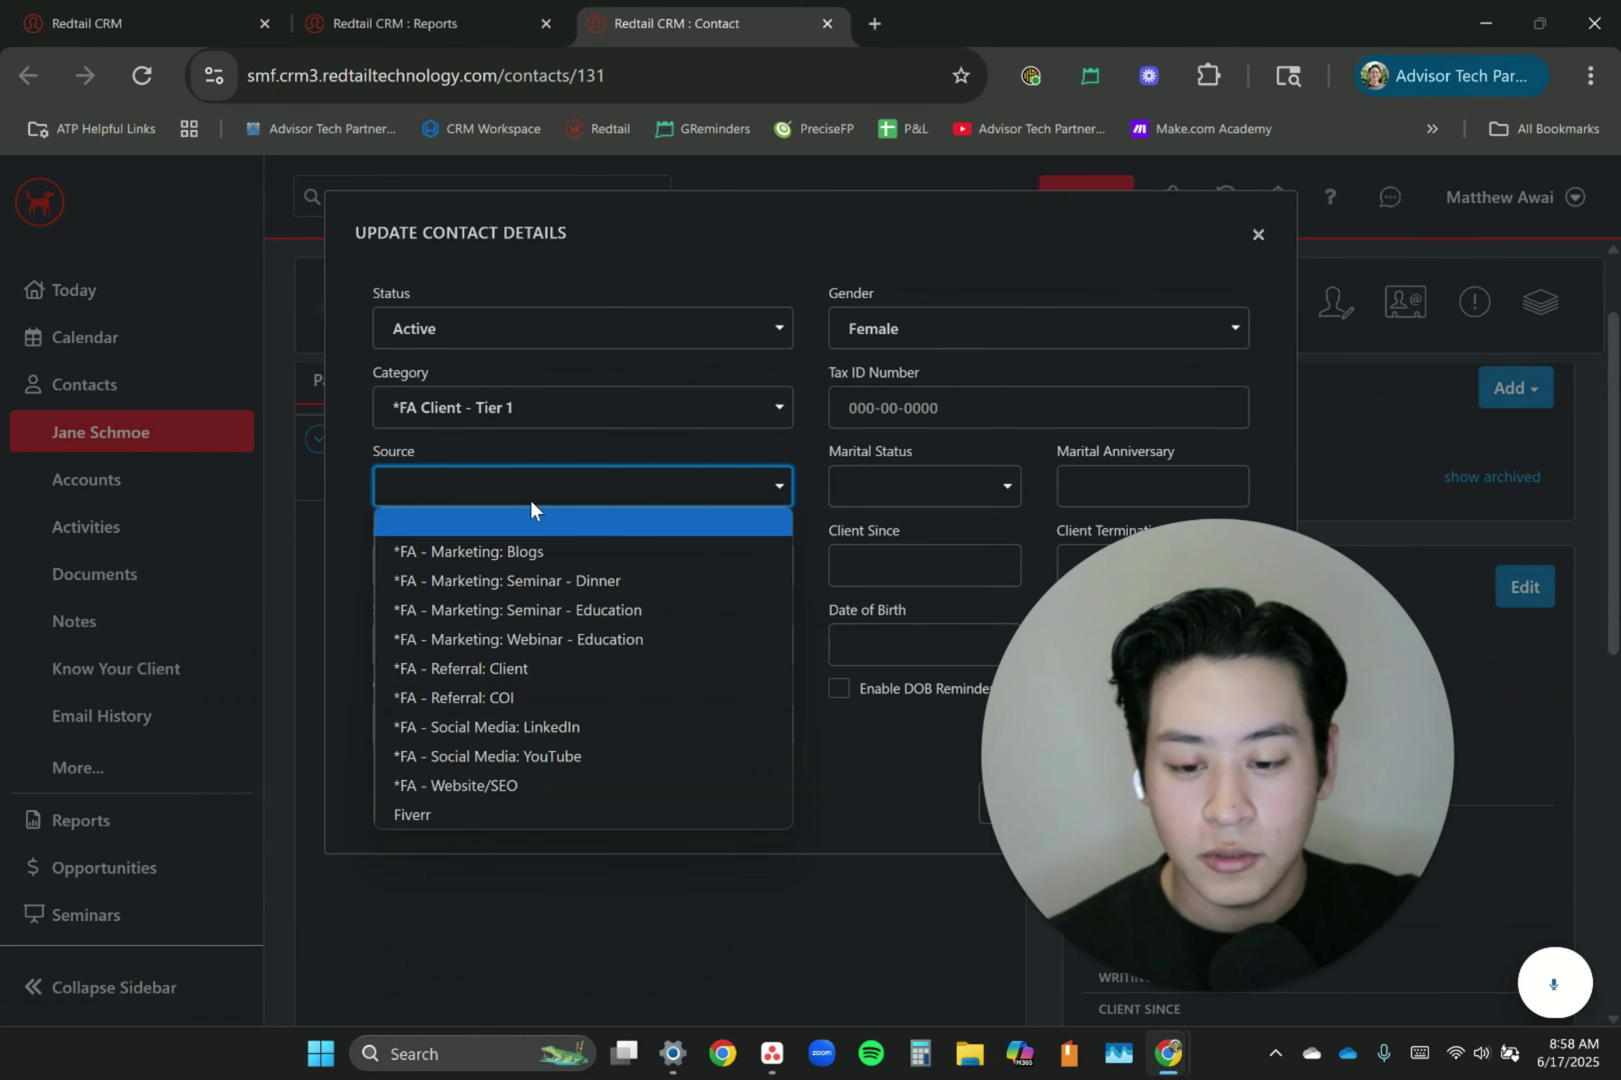
left_click(564, 662)
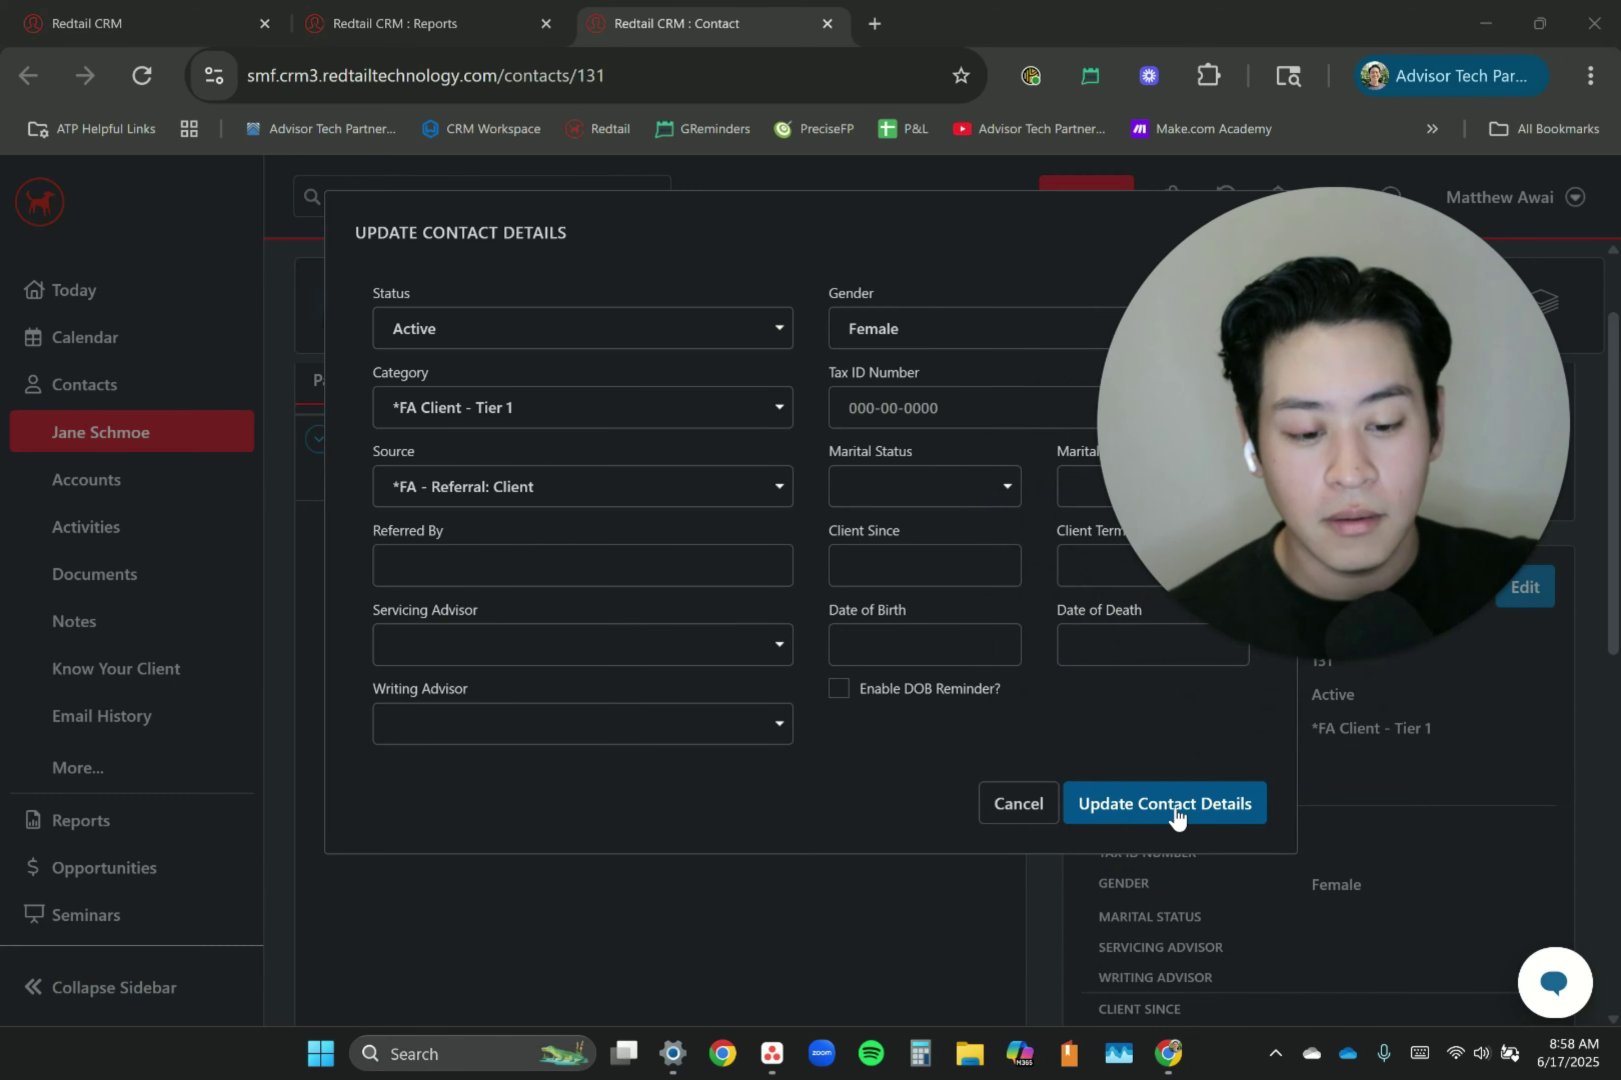
left_click(1194, 814)
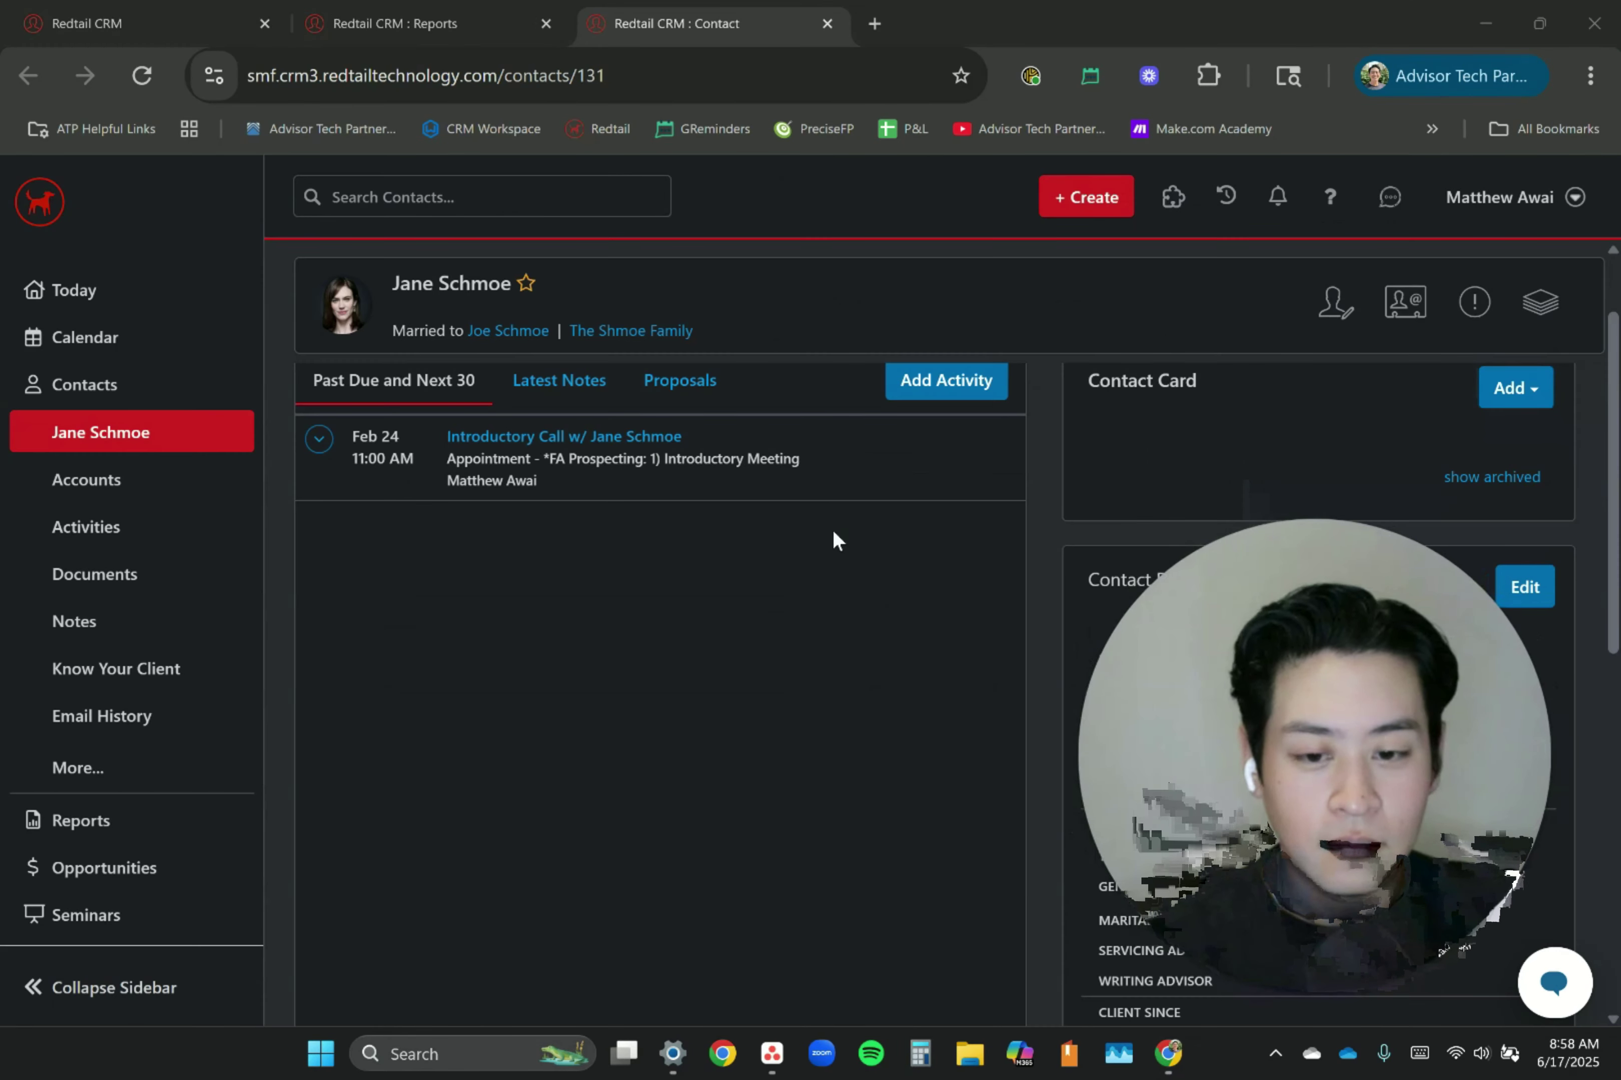
Return to the Contacts By Source report, apply the saved filter *FA Active: Clients, and check the edited contact's source.
key("ctrl+shift+Tab")
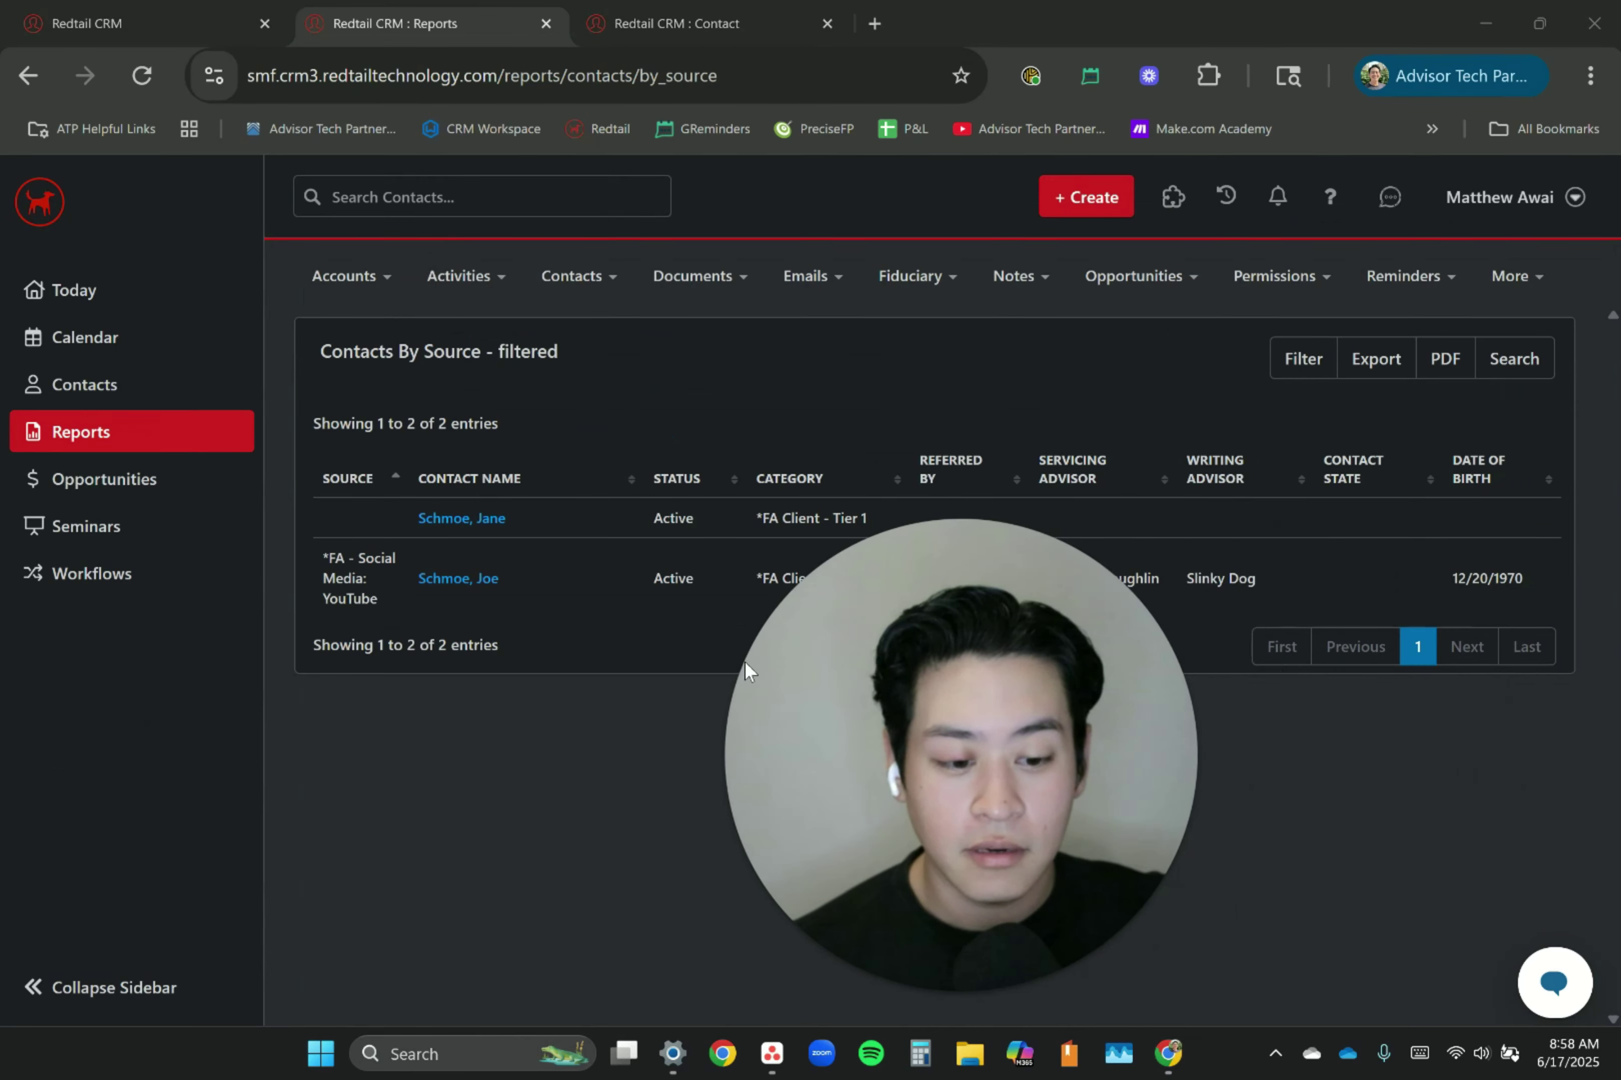
left_click(1323, 367)
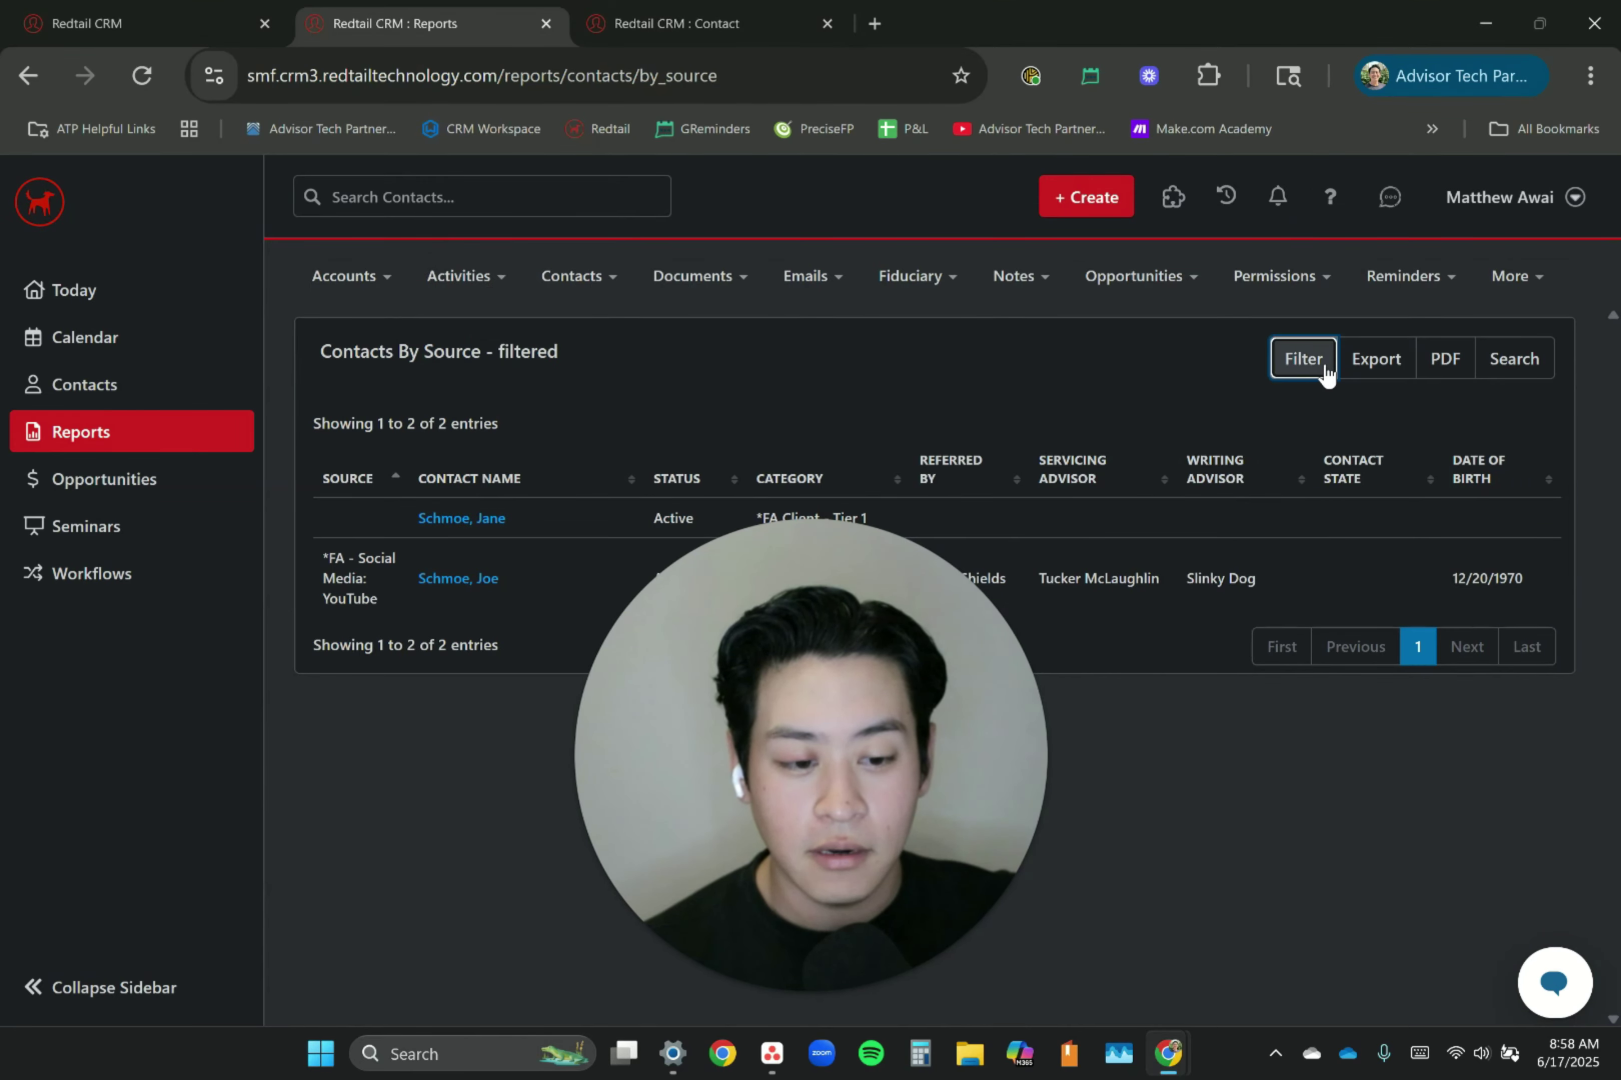
left_click(610, 308)
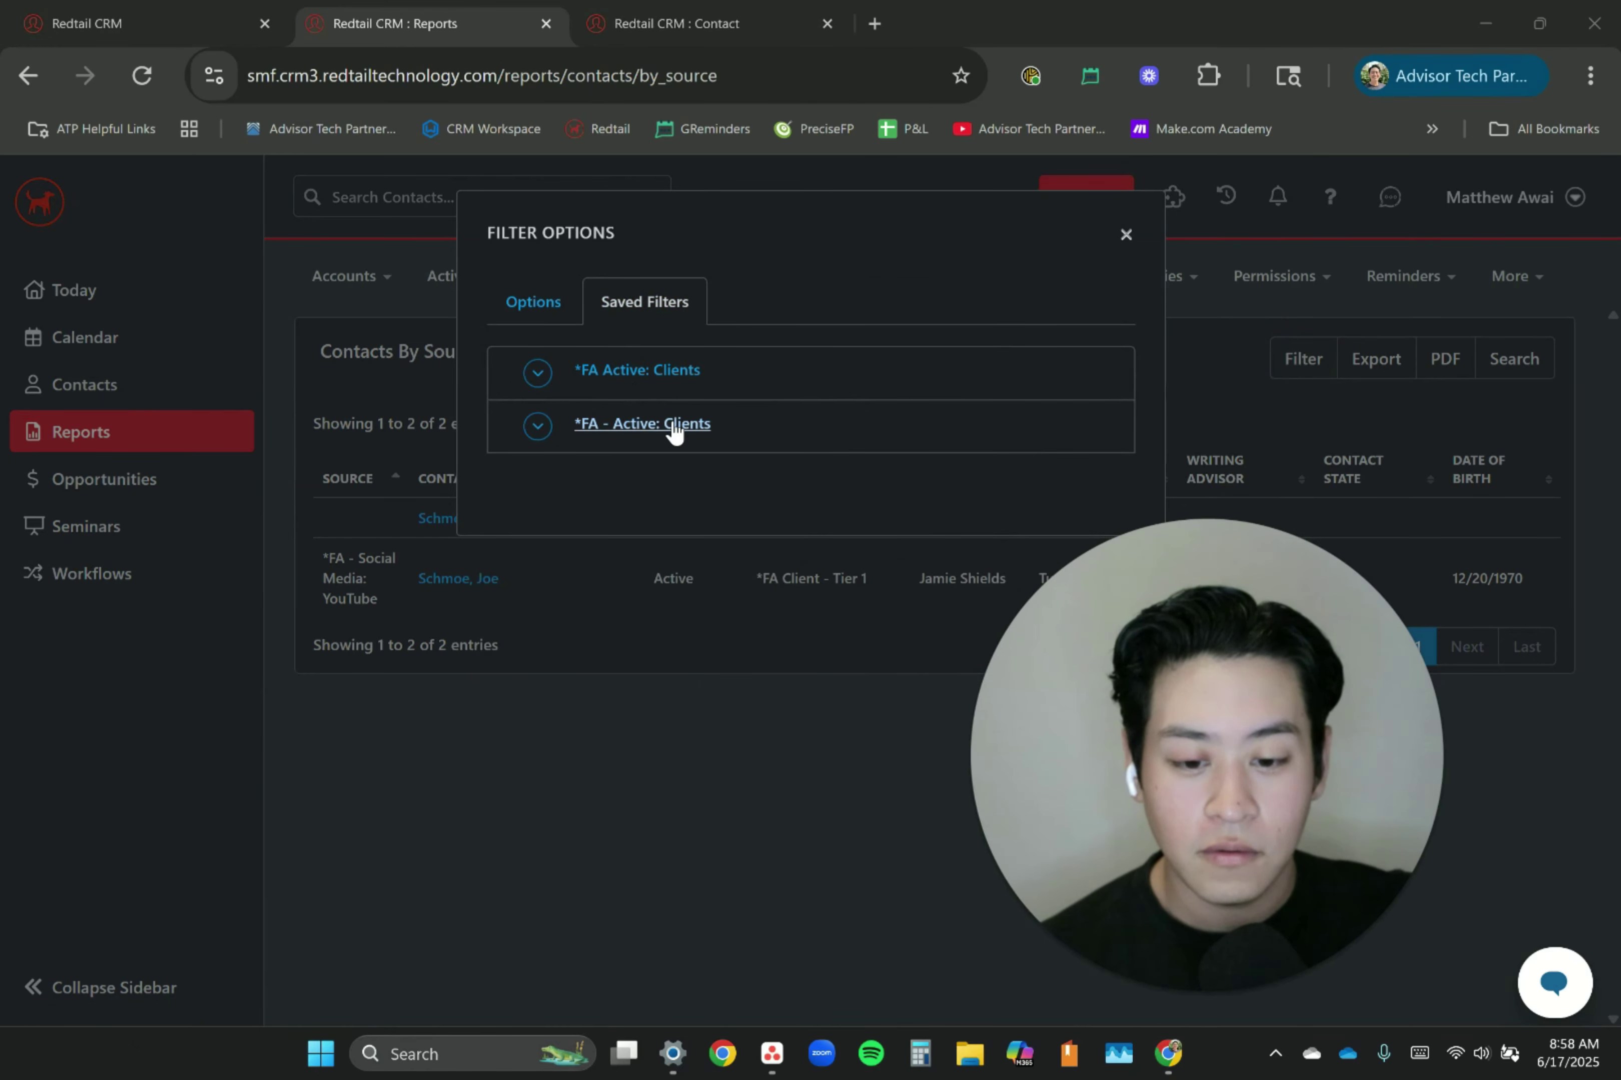
left_click(666, 375)
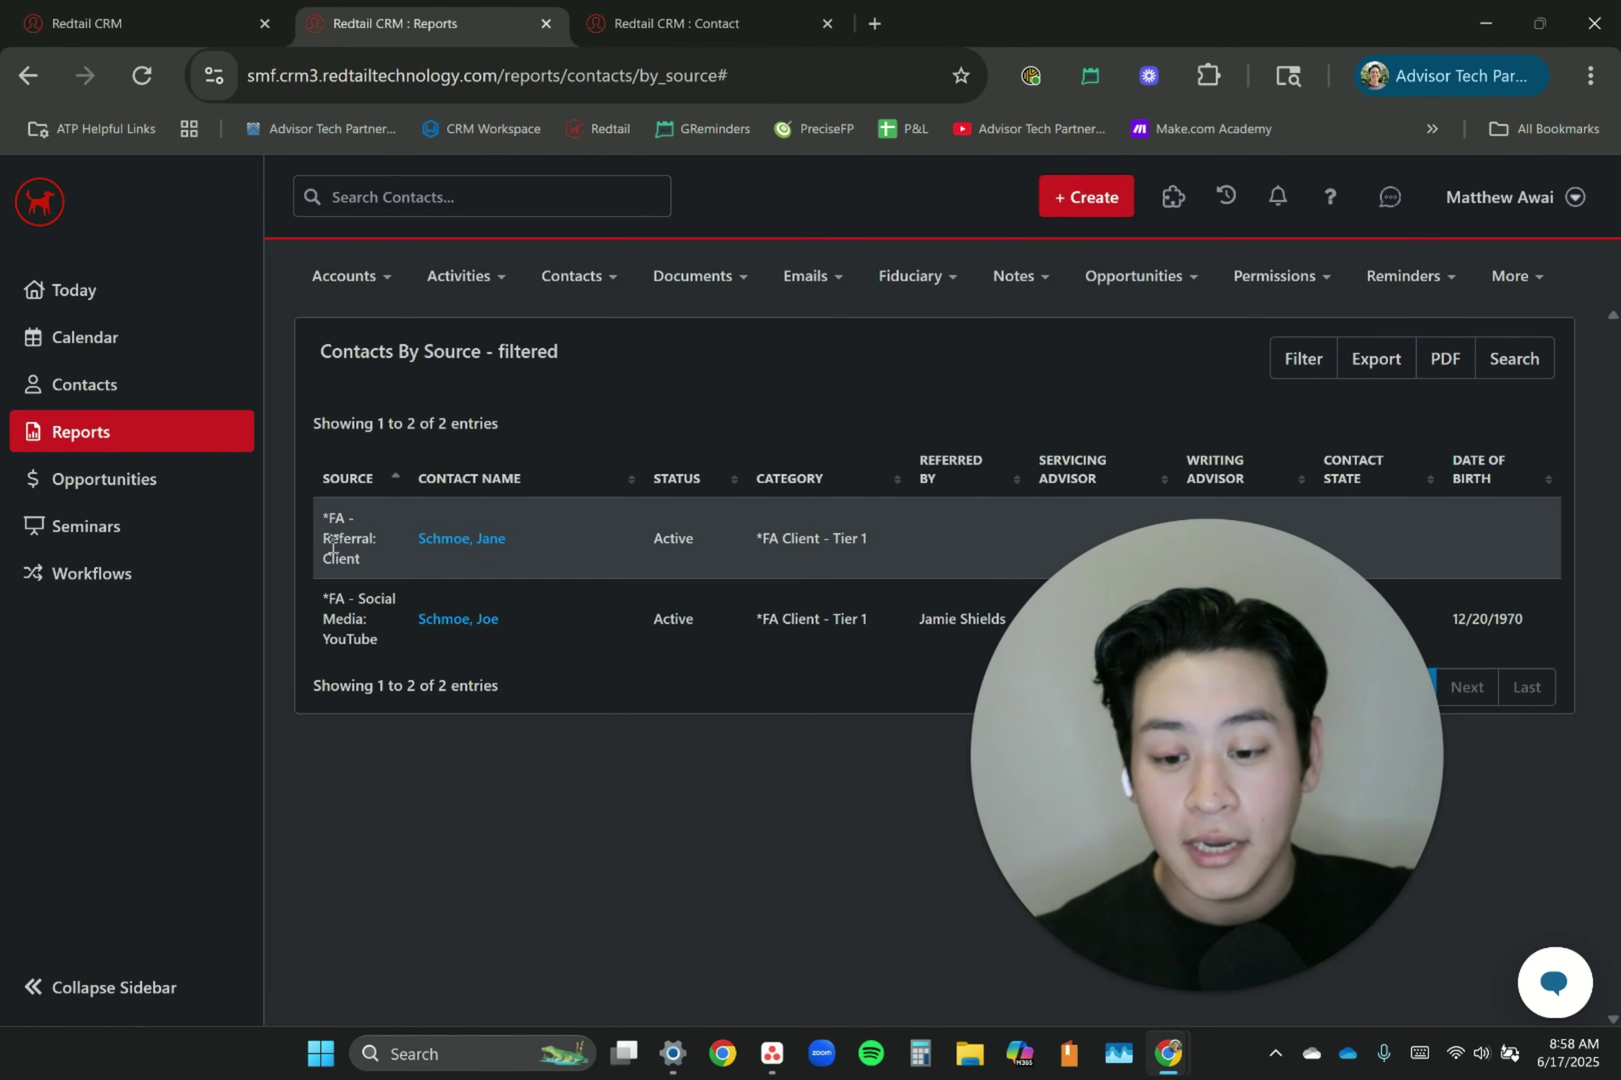
left_click_drag(325, 544, 382, 549)
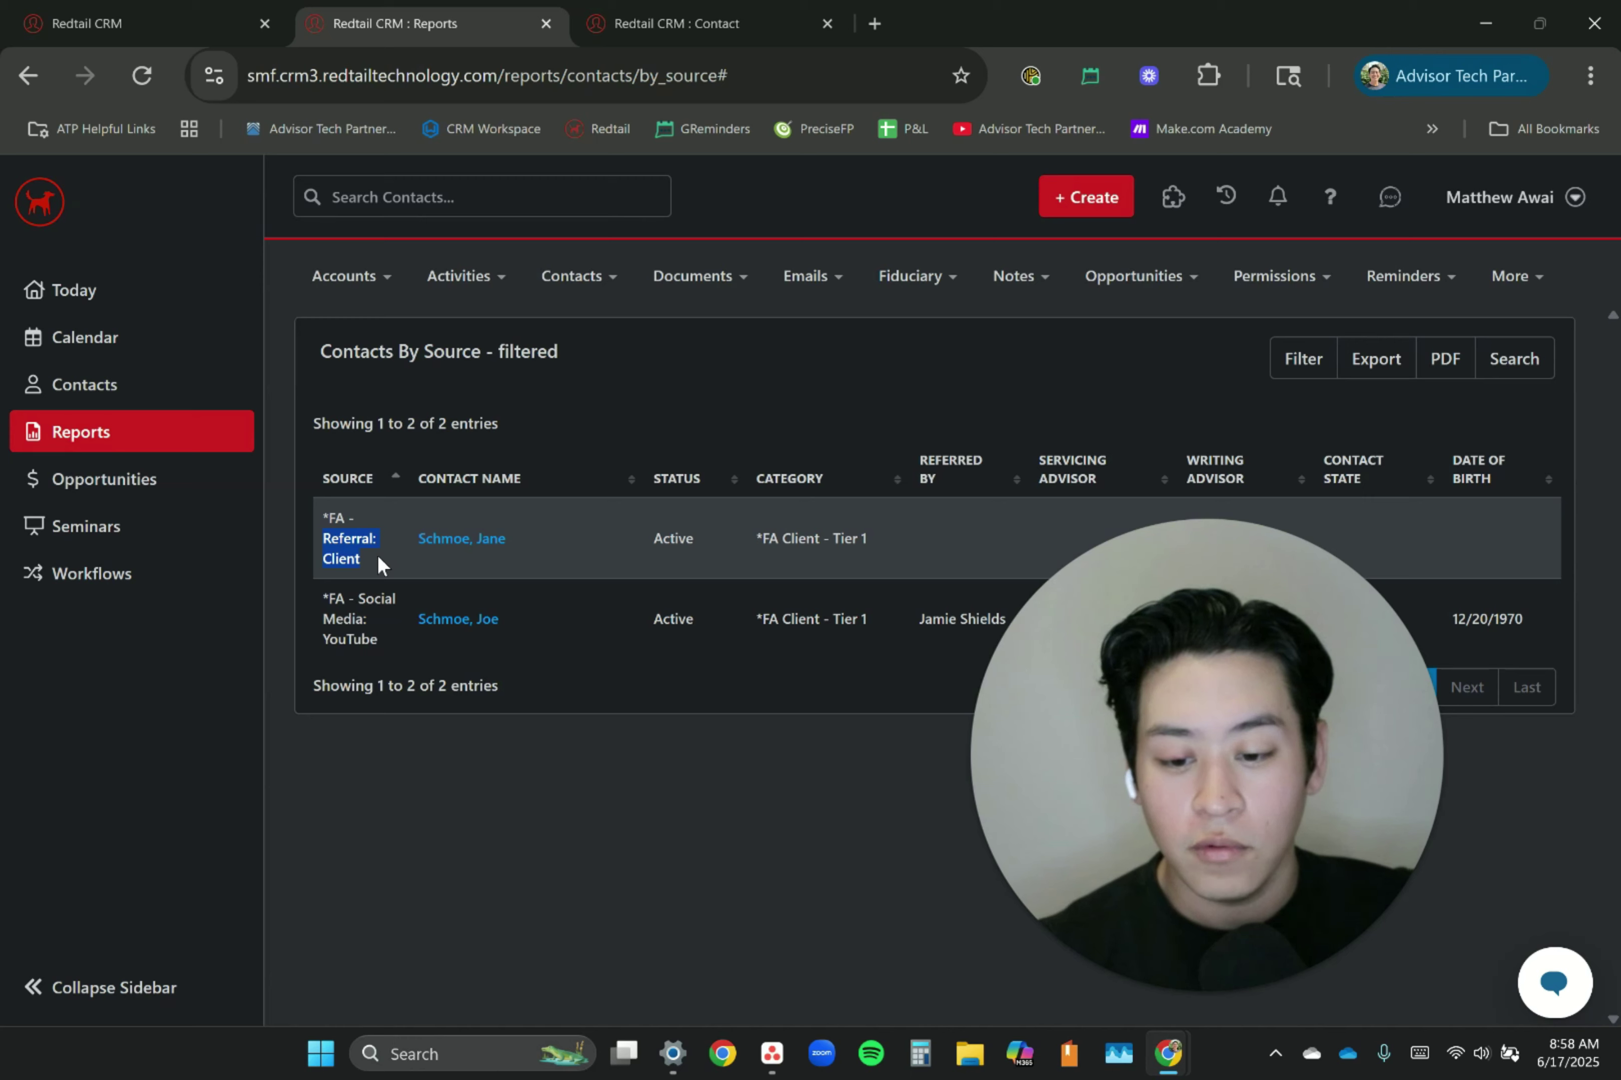
left_click(371, 556)
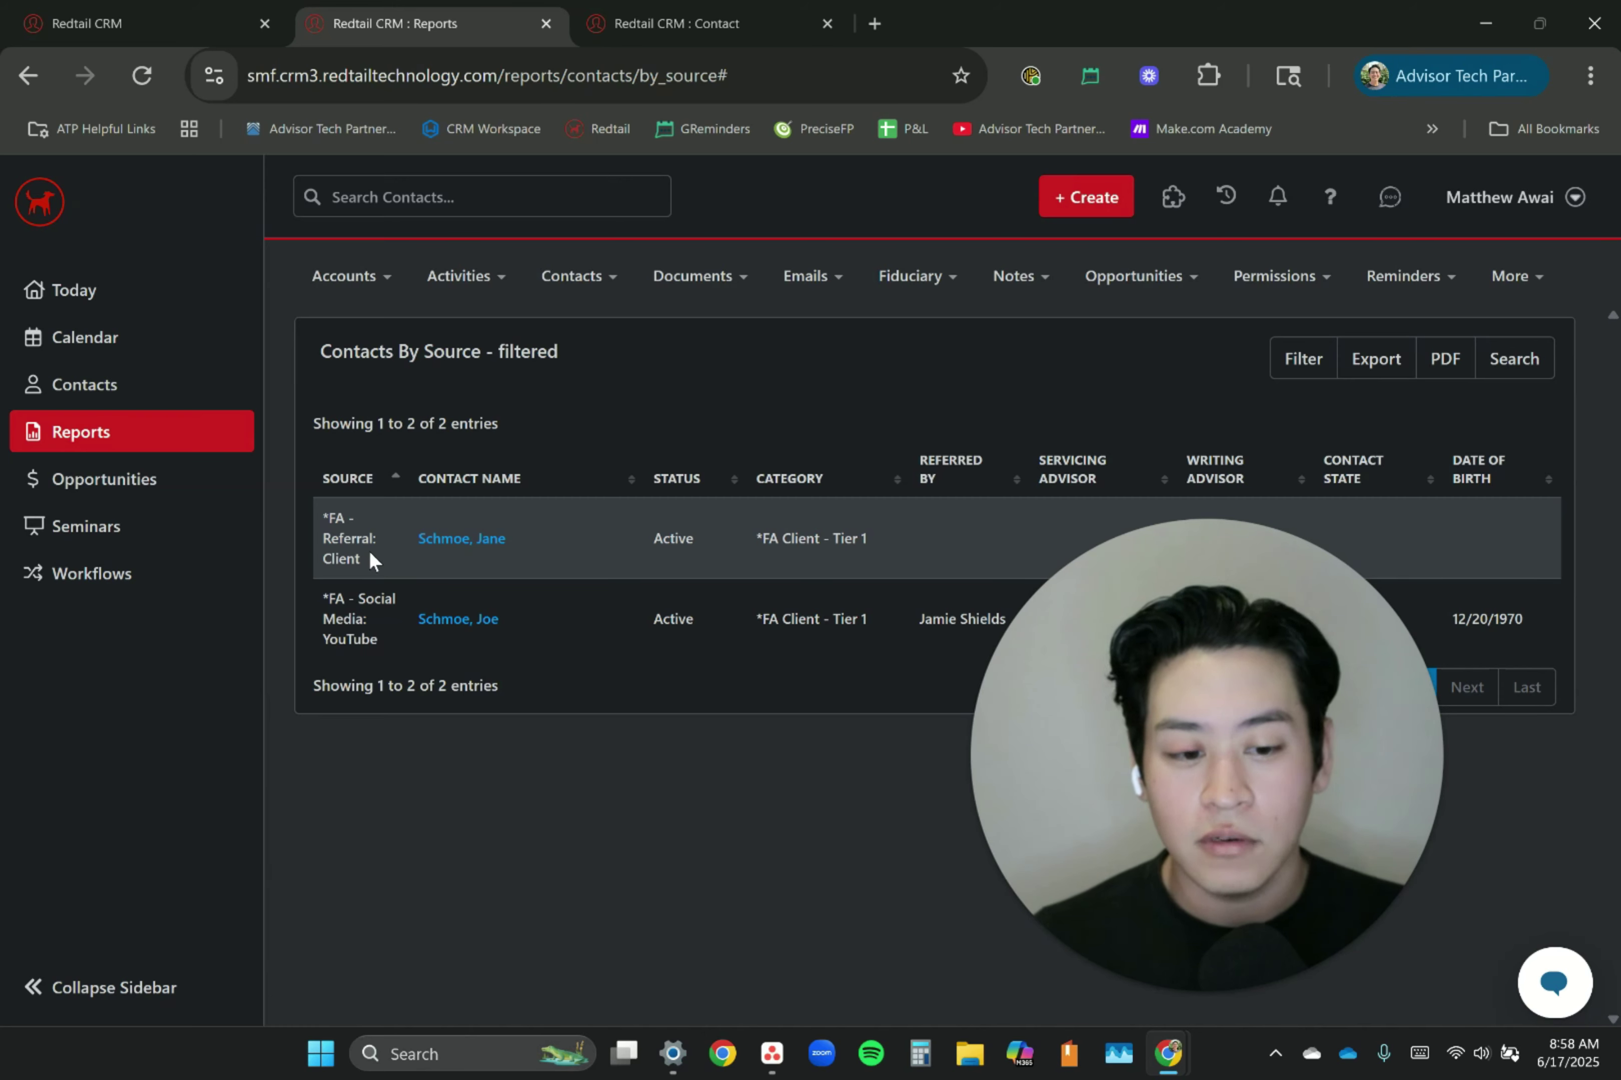
Set the report's Sources filter to *FA - Referral: Client and *FA - Referral: COI.
left_click(1292, 363)
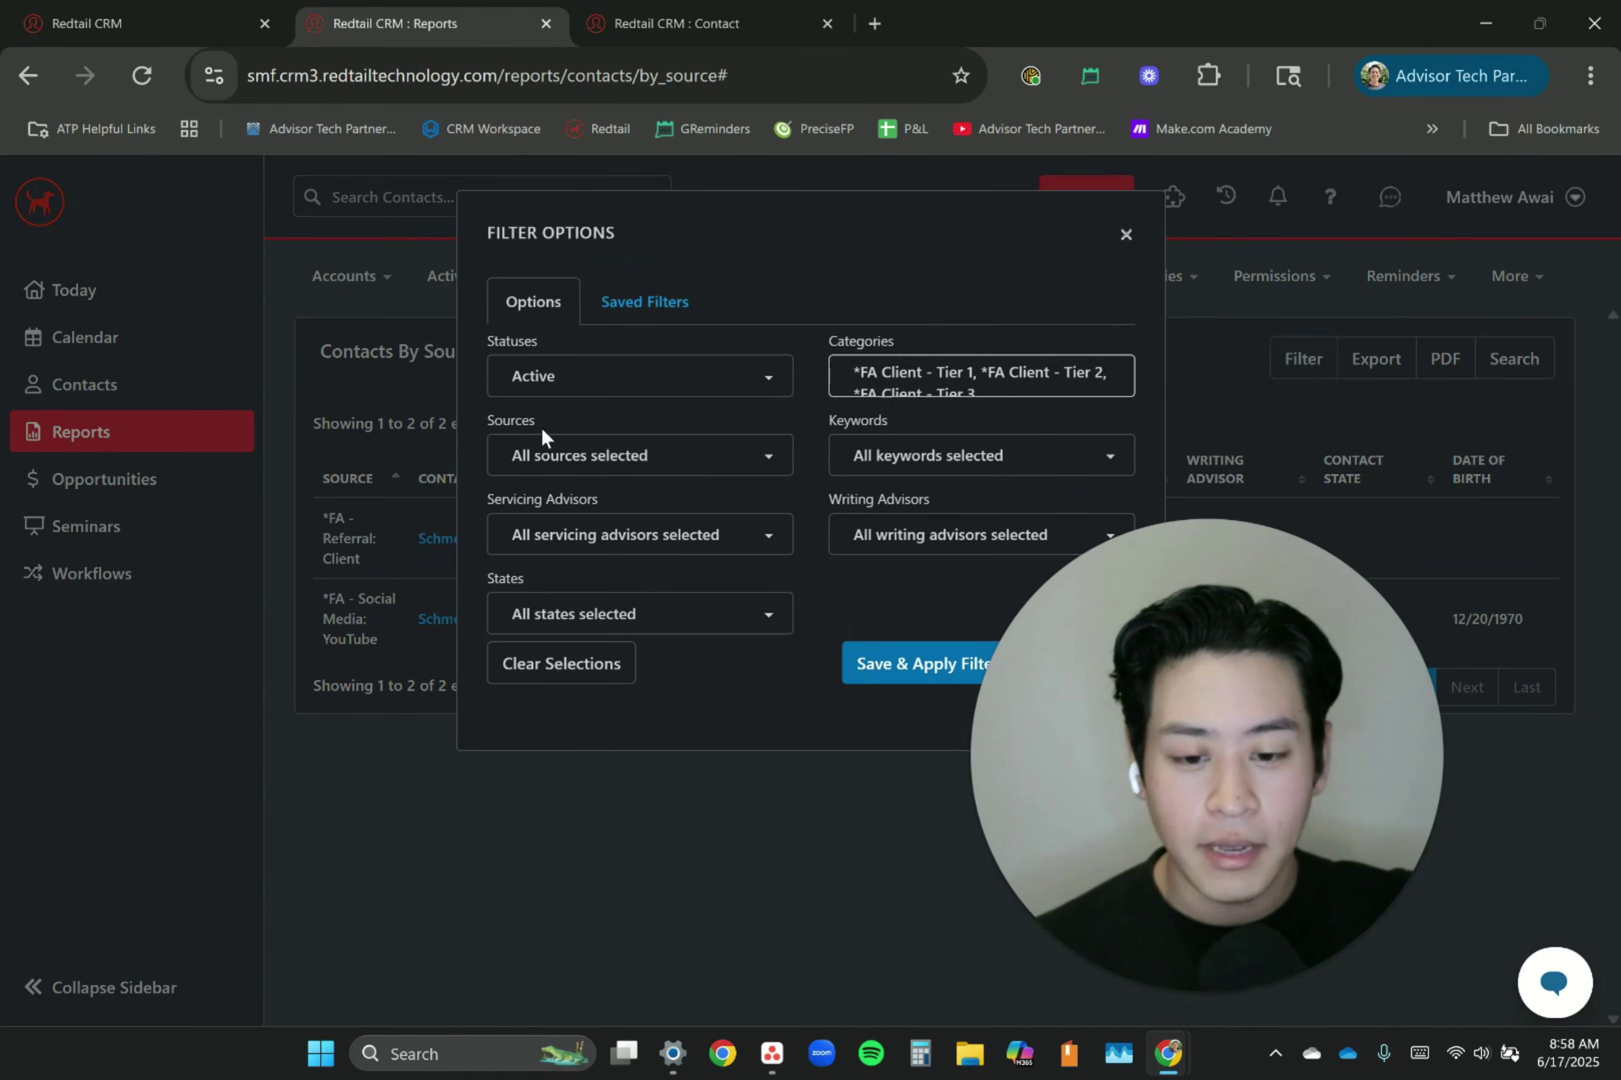
left_click(725, 457)
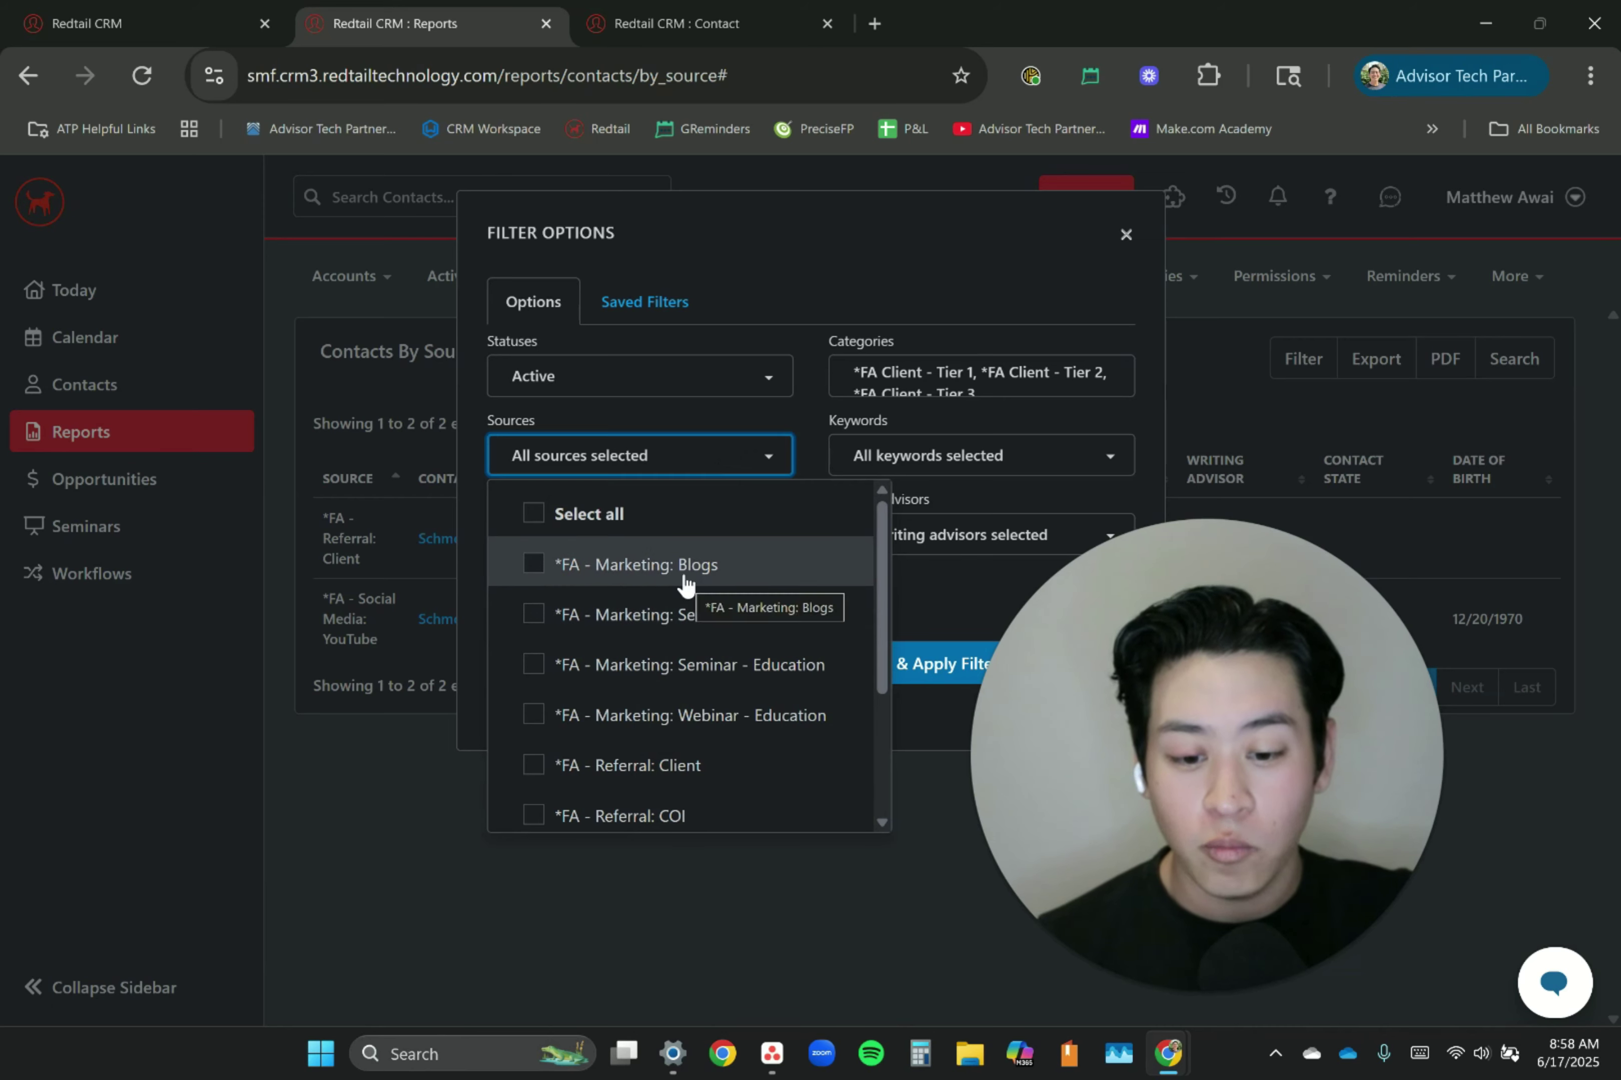
left_click(662, 765)
scroll(662, 760, "down", 2)
left_click(646, 701)
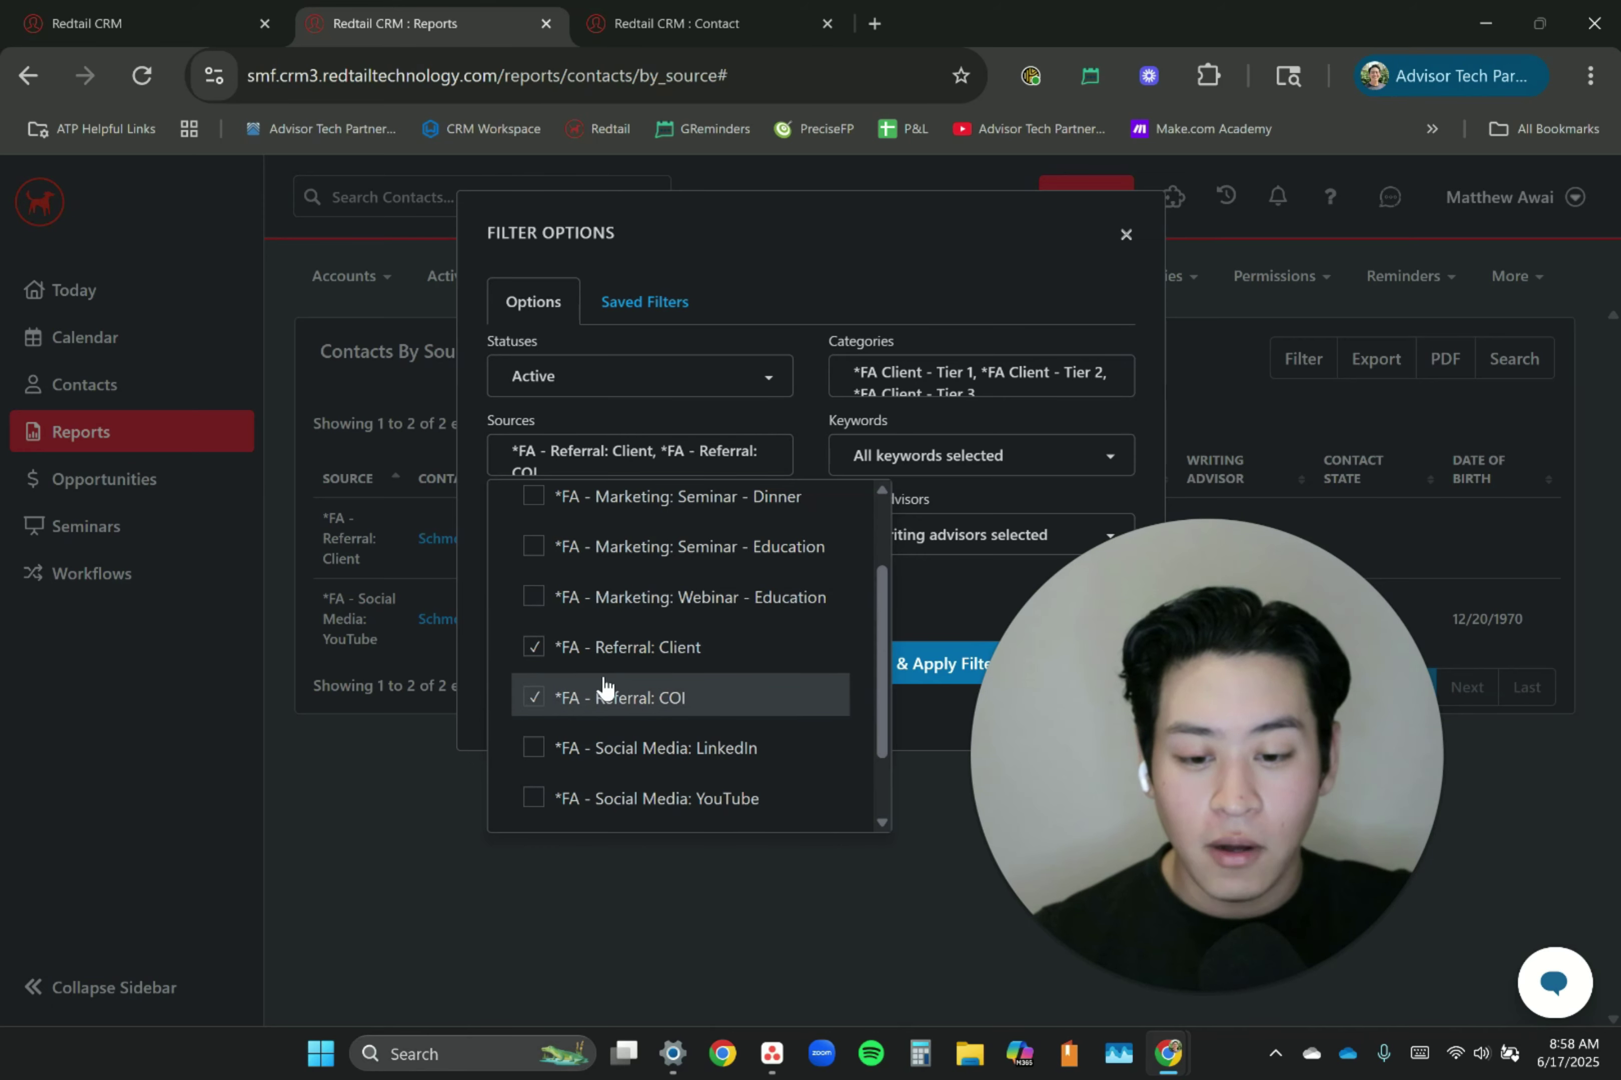
scroll(557, 558, "up", 3)
scroll(628, 711, "down", 3)
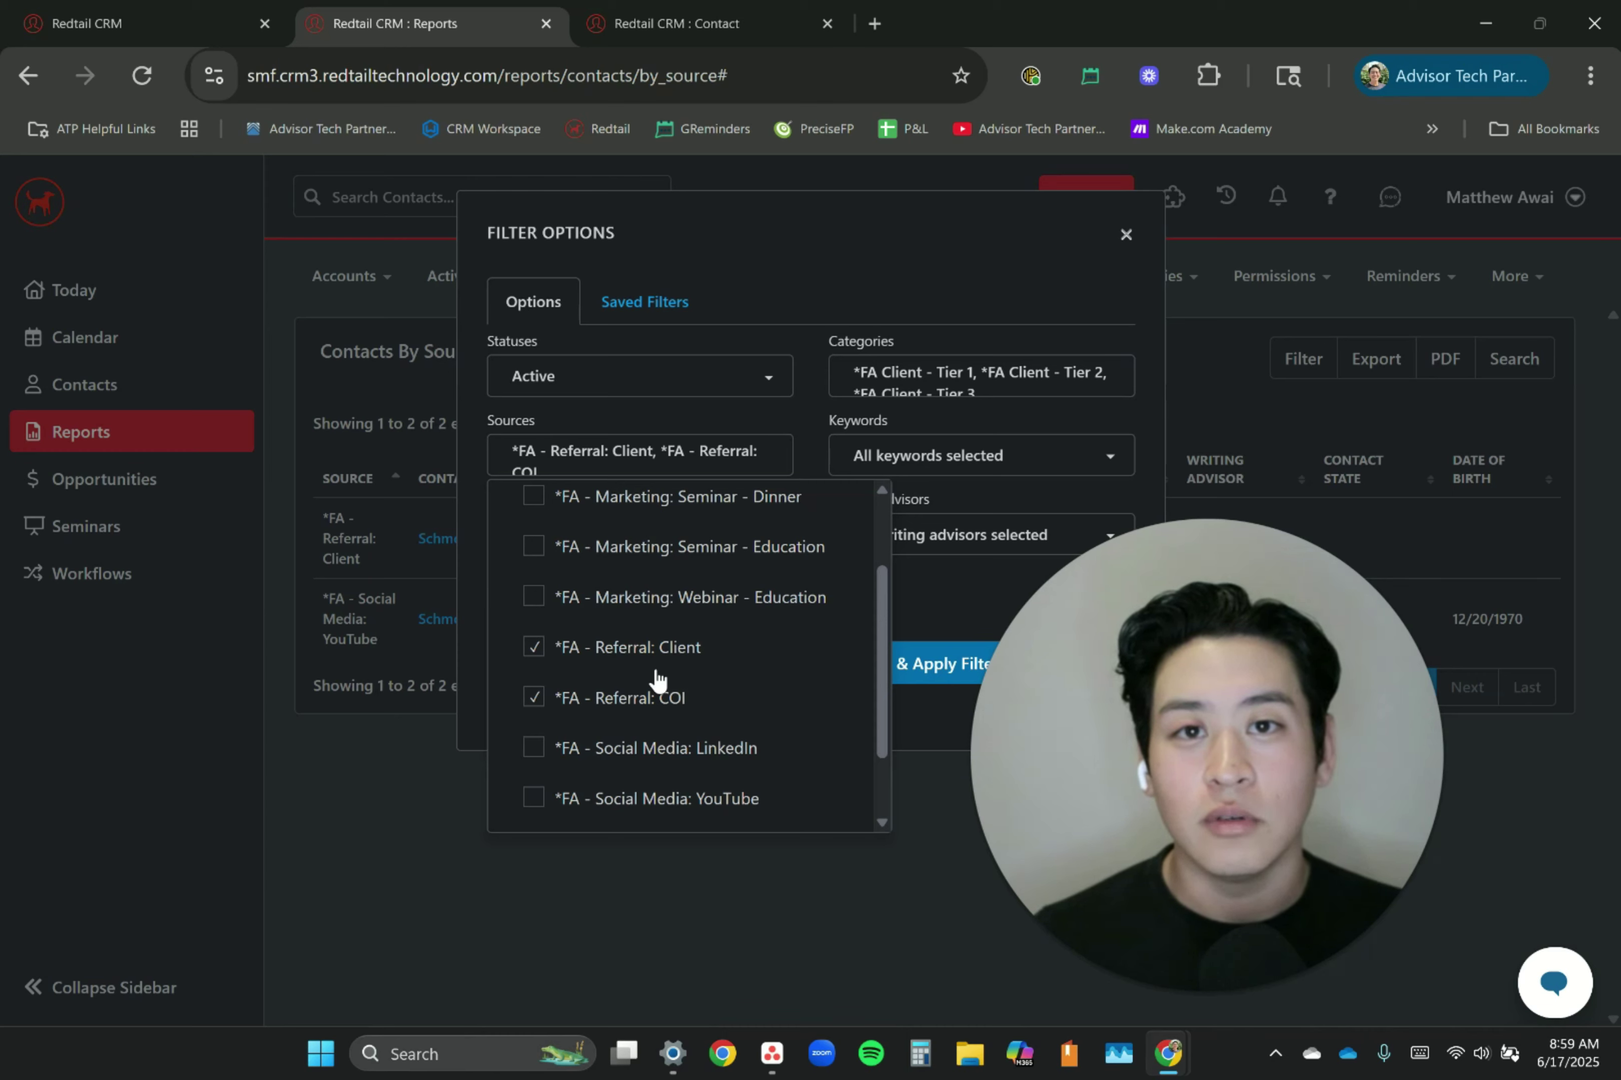
scroll(829, 704, "down", 2)
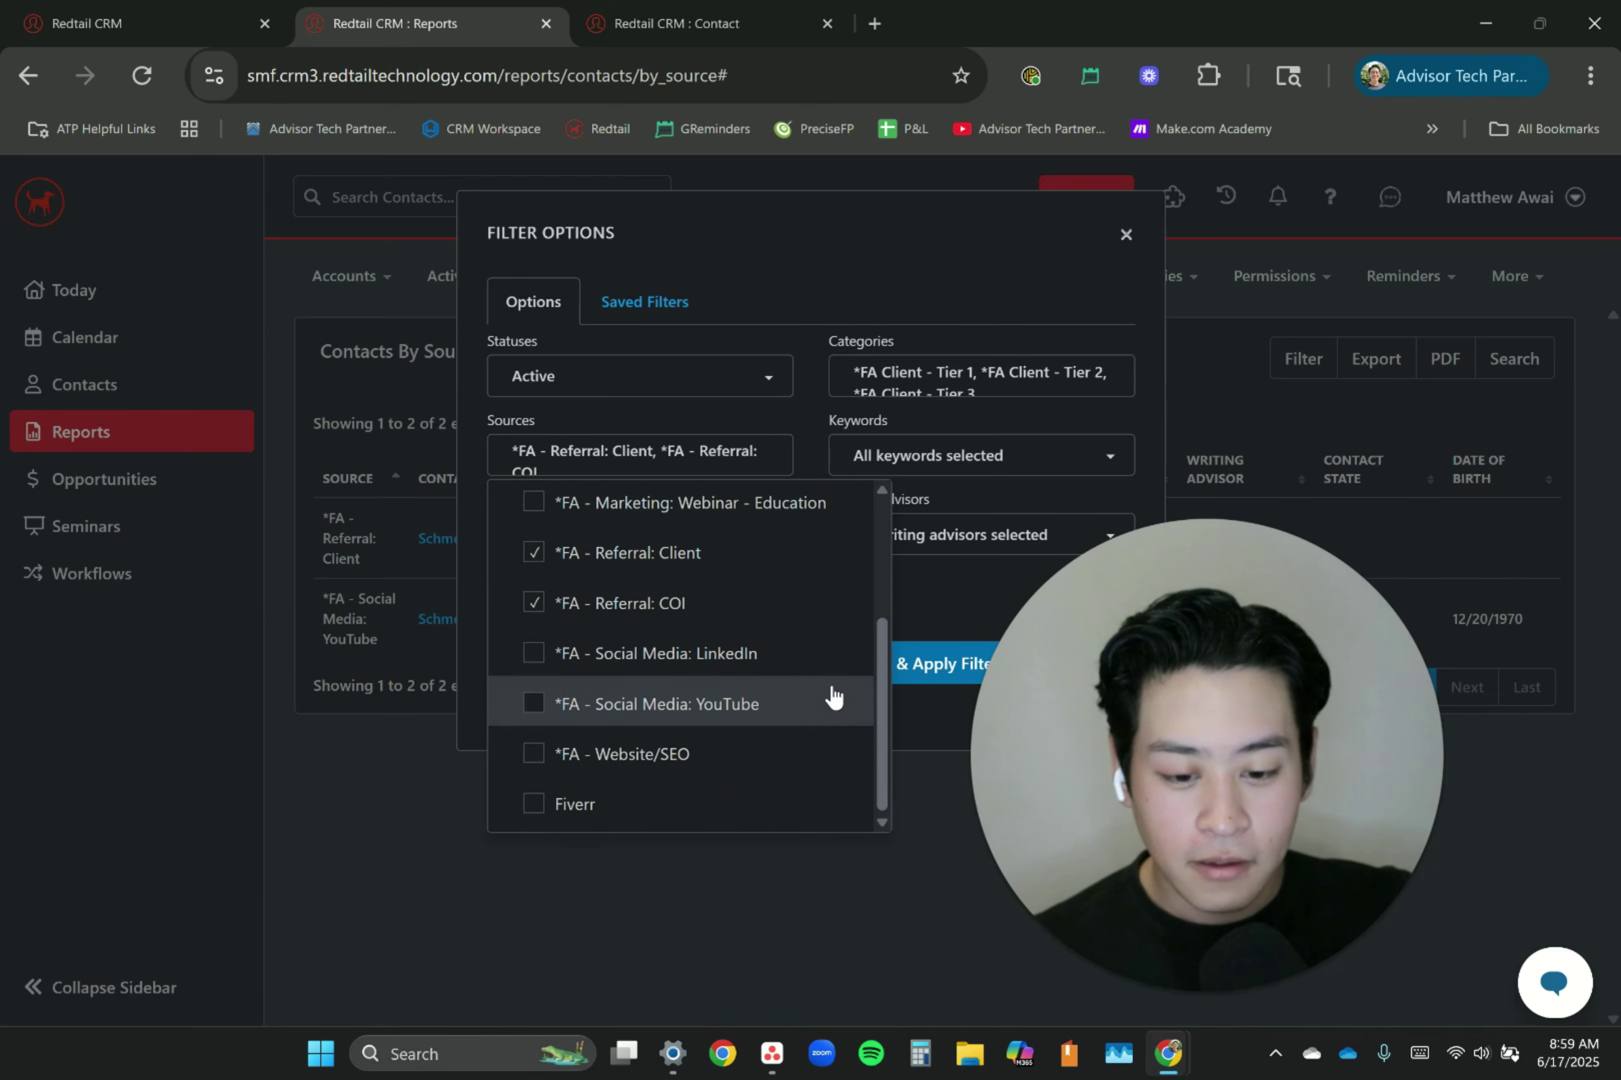
left_click(813, 436)
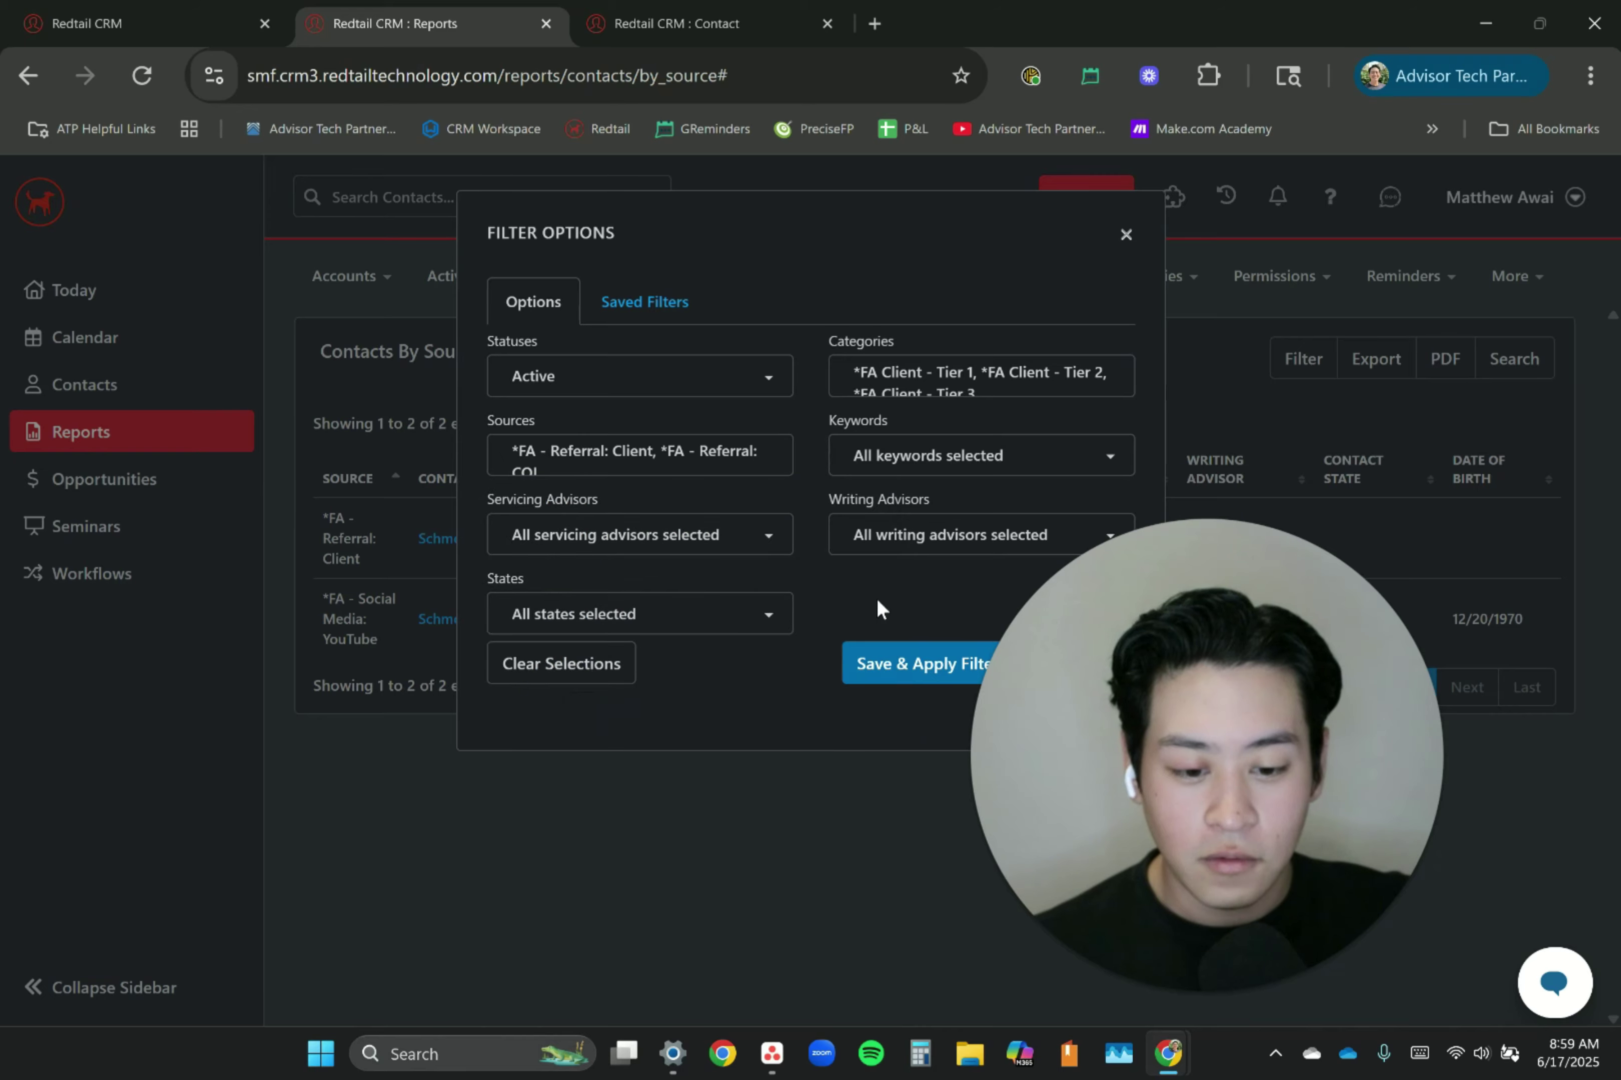
Save the report's filter selections as a new filter named *FA - Active: Clients - Referrals and apply it.
left_click(925, 671)
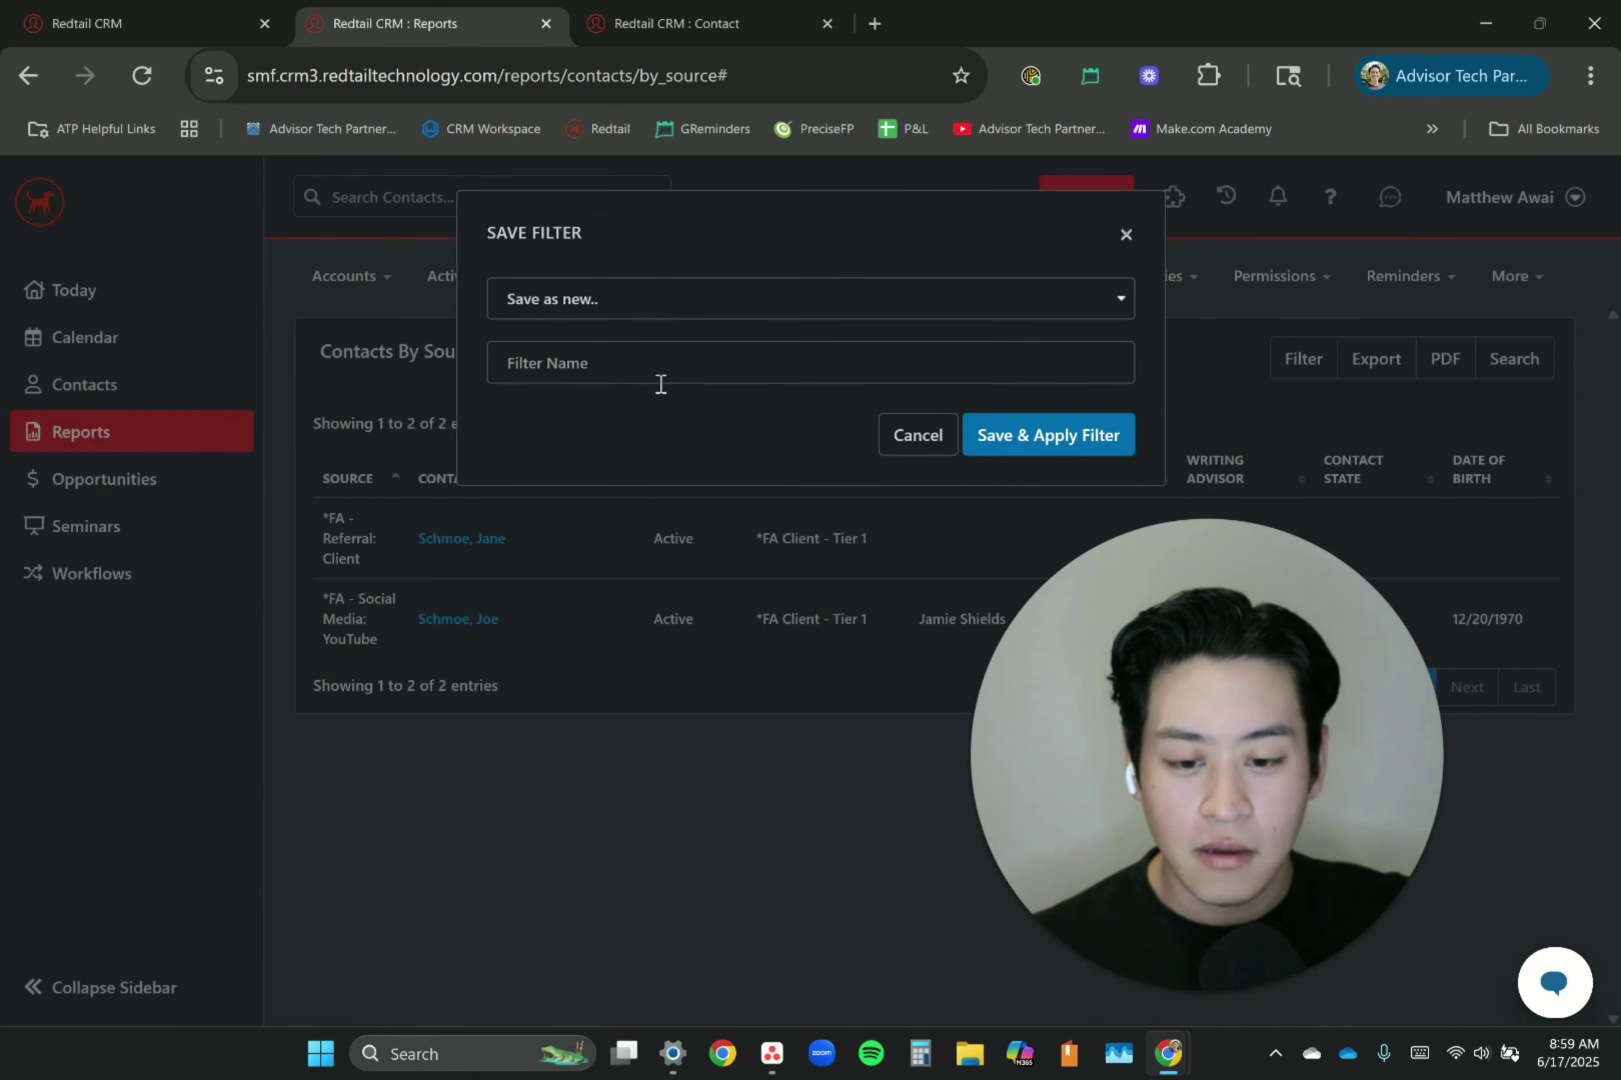
left_click(655, 380)
type("*")
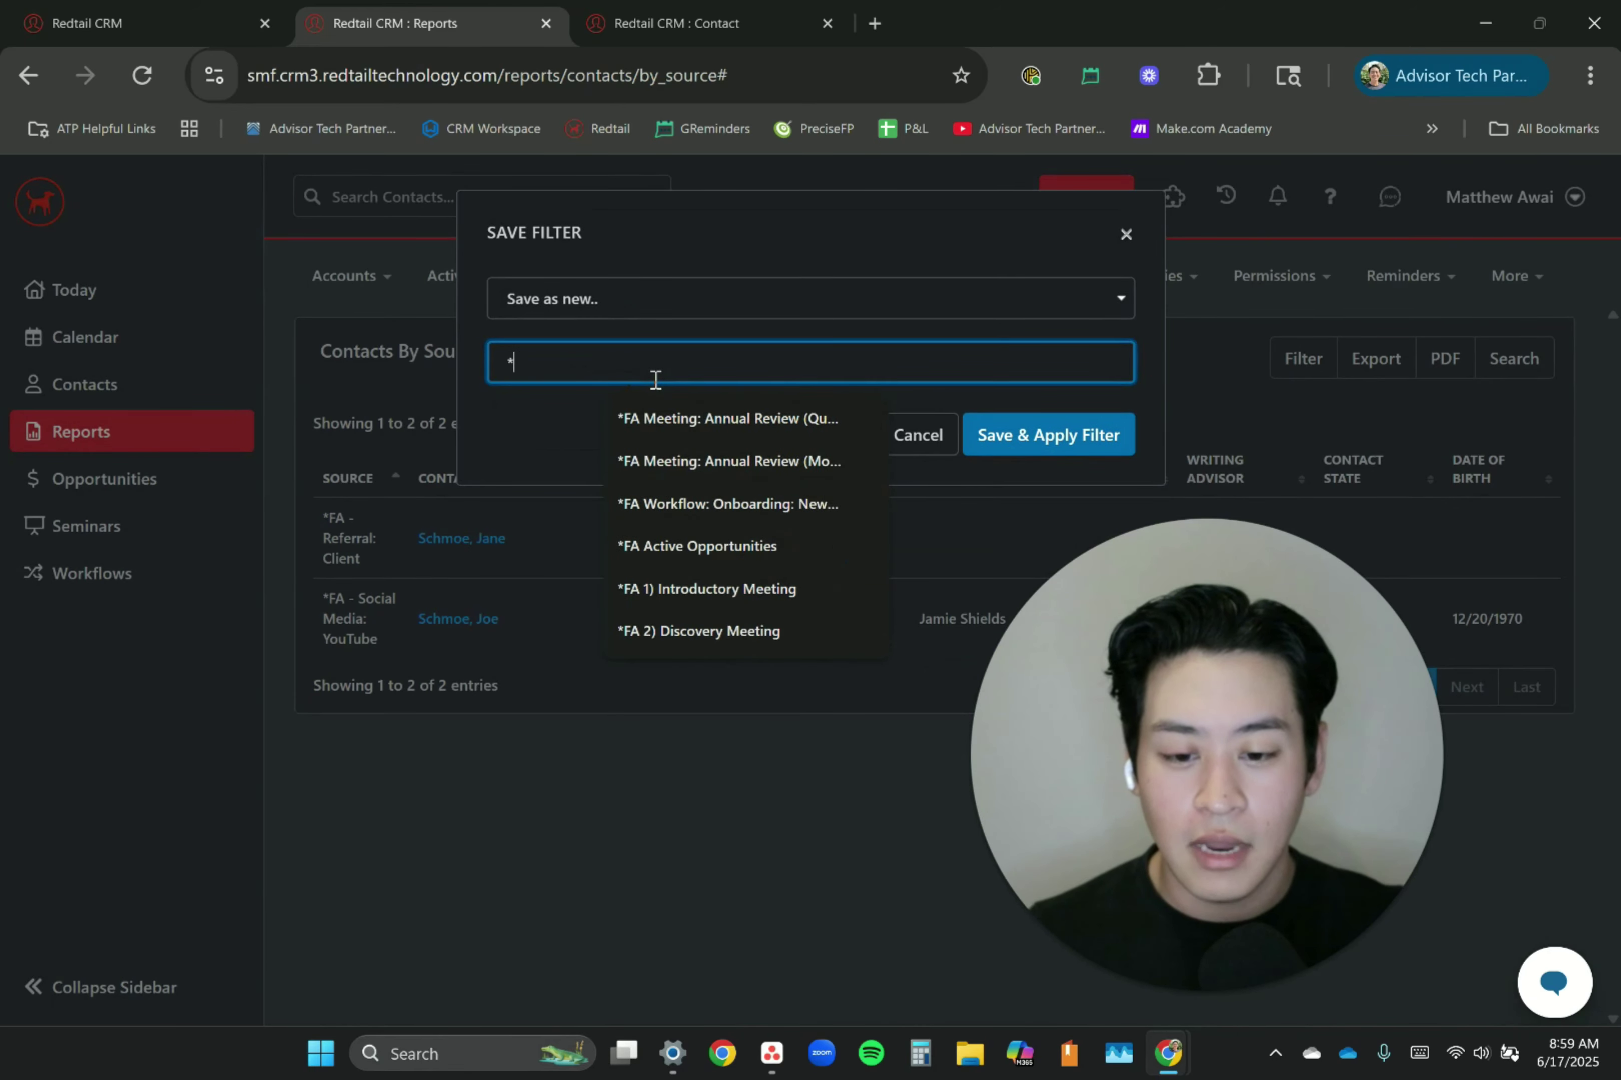
type("FA - ")
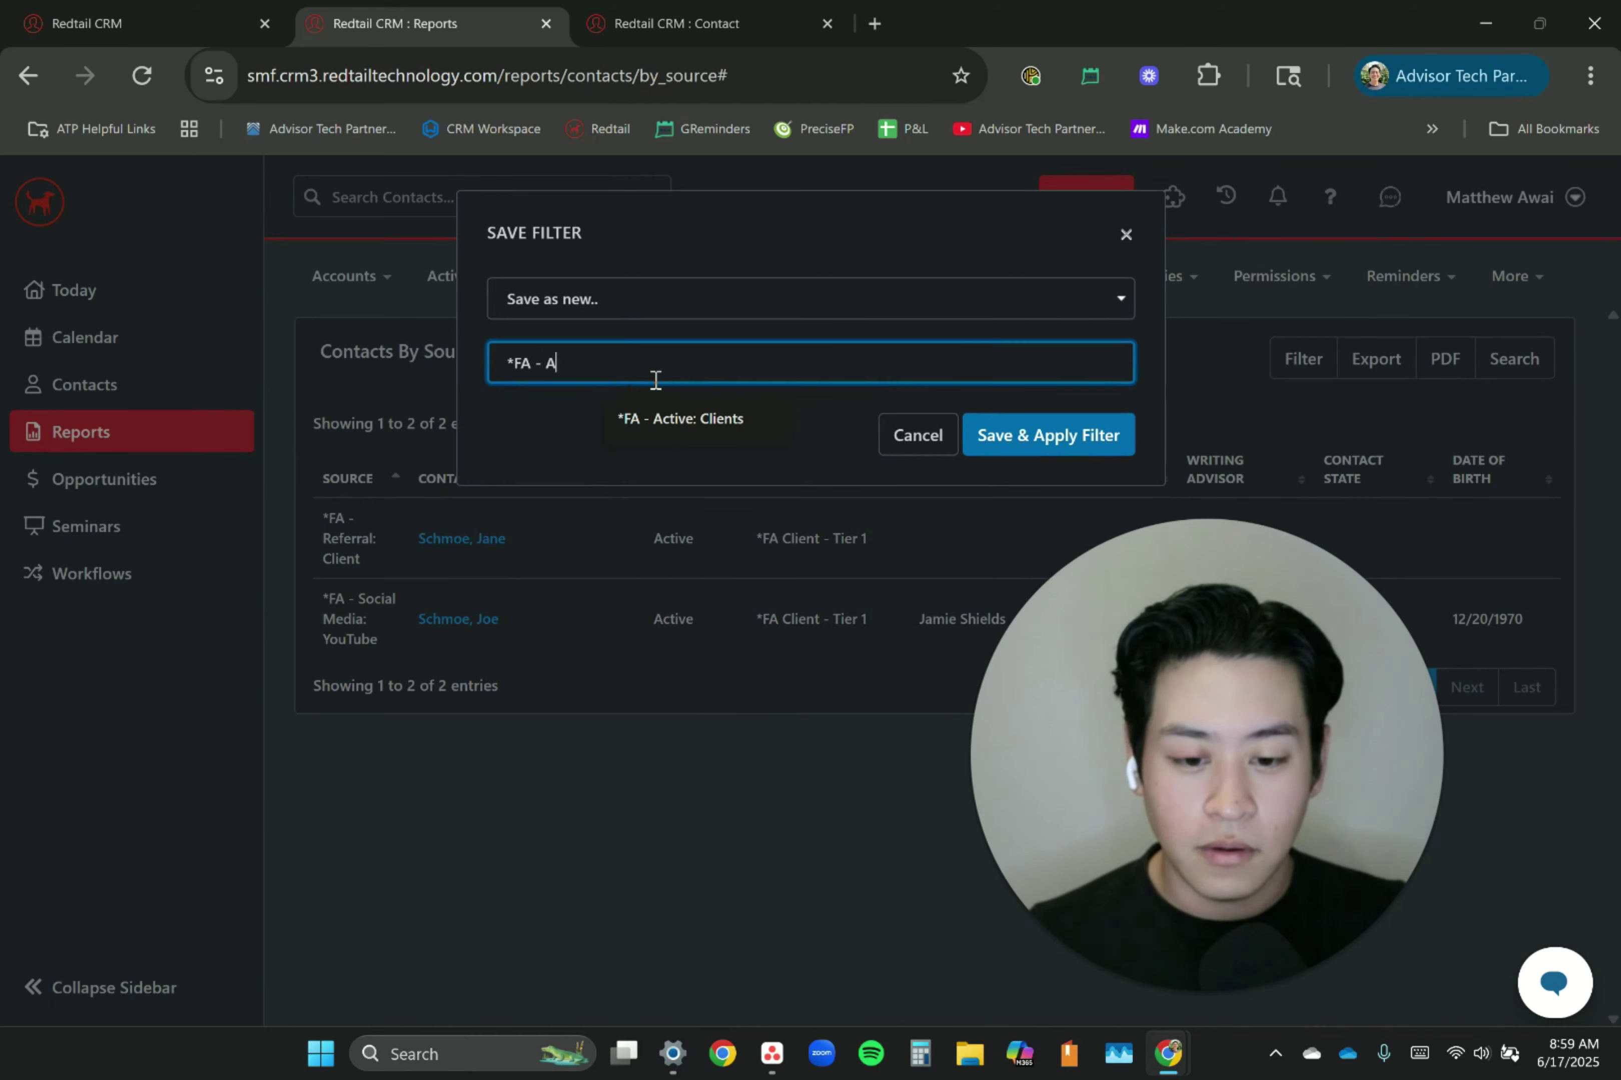
type("Active ")
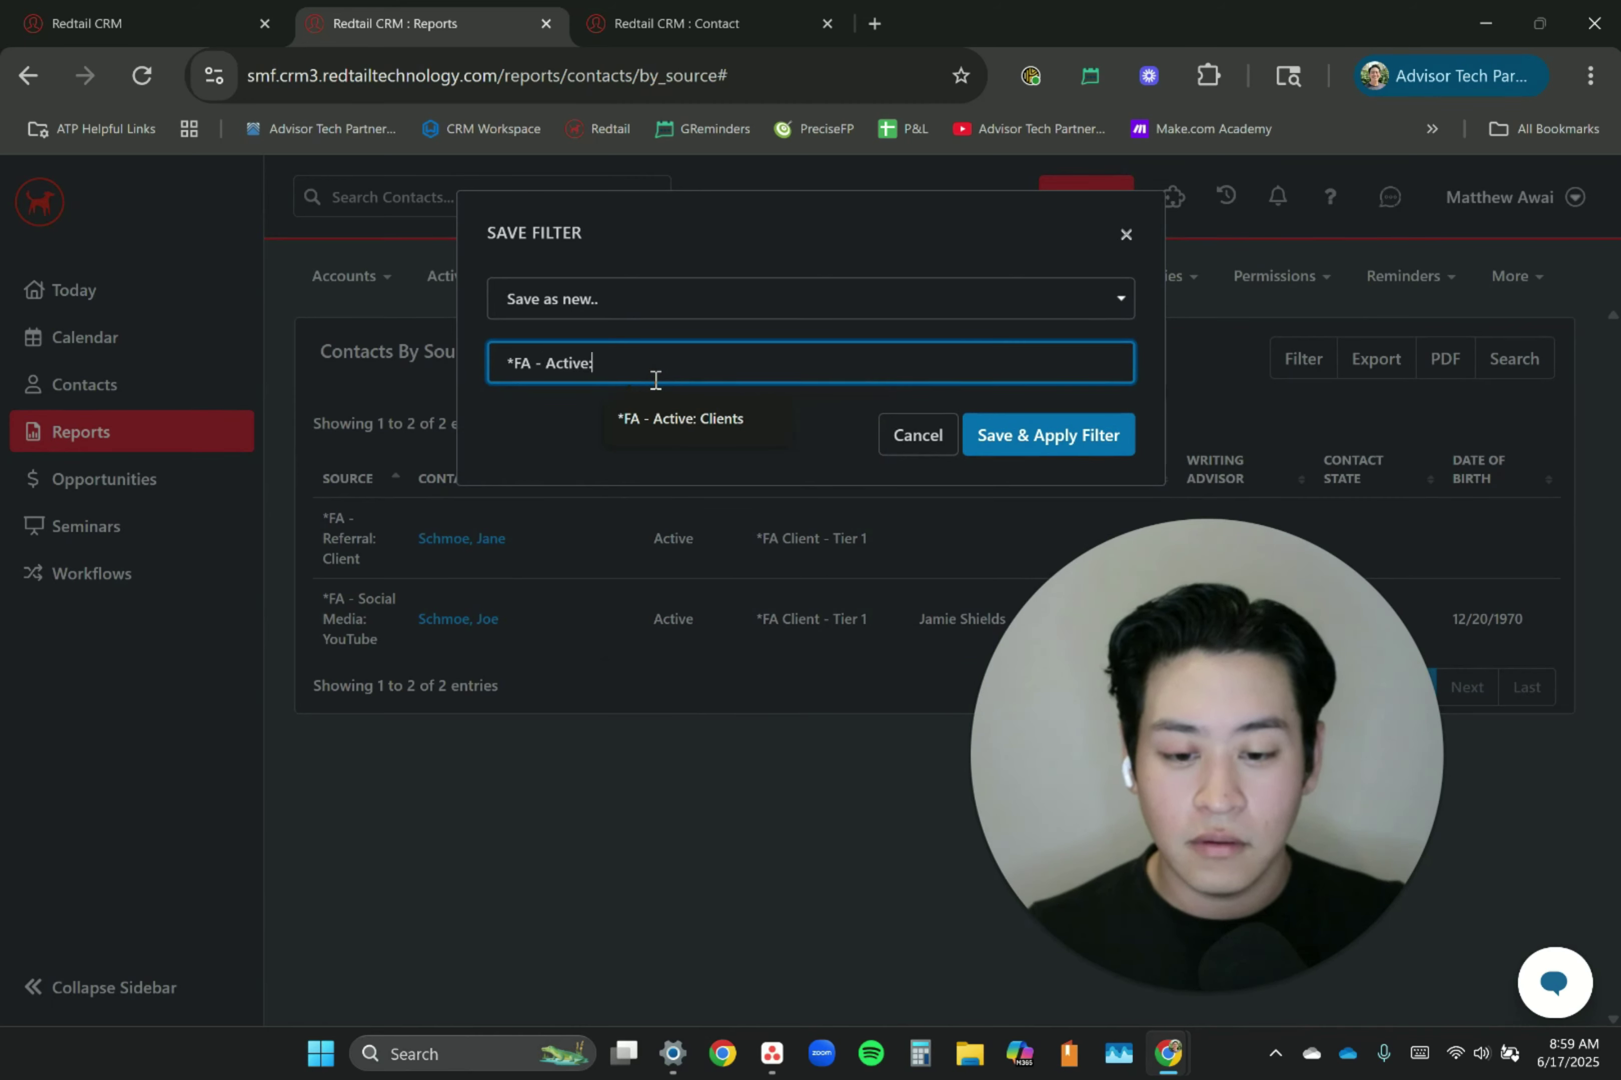
type(" CLie")
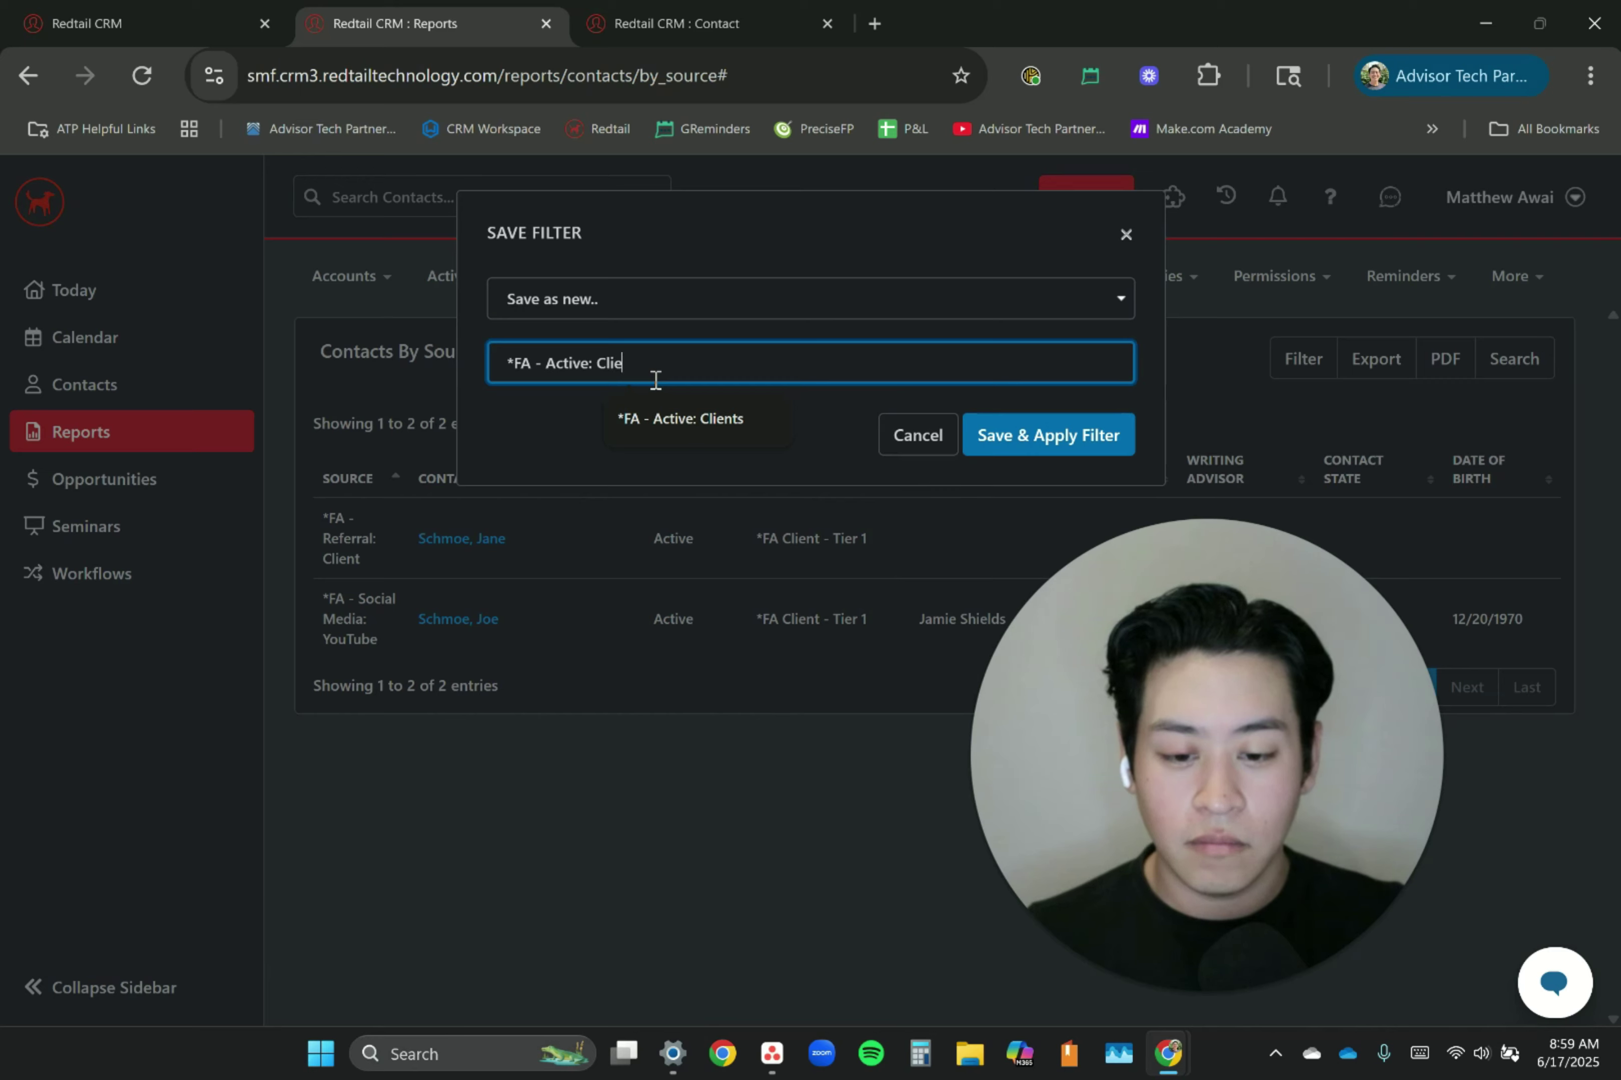
type("nts")
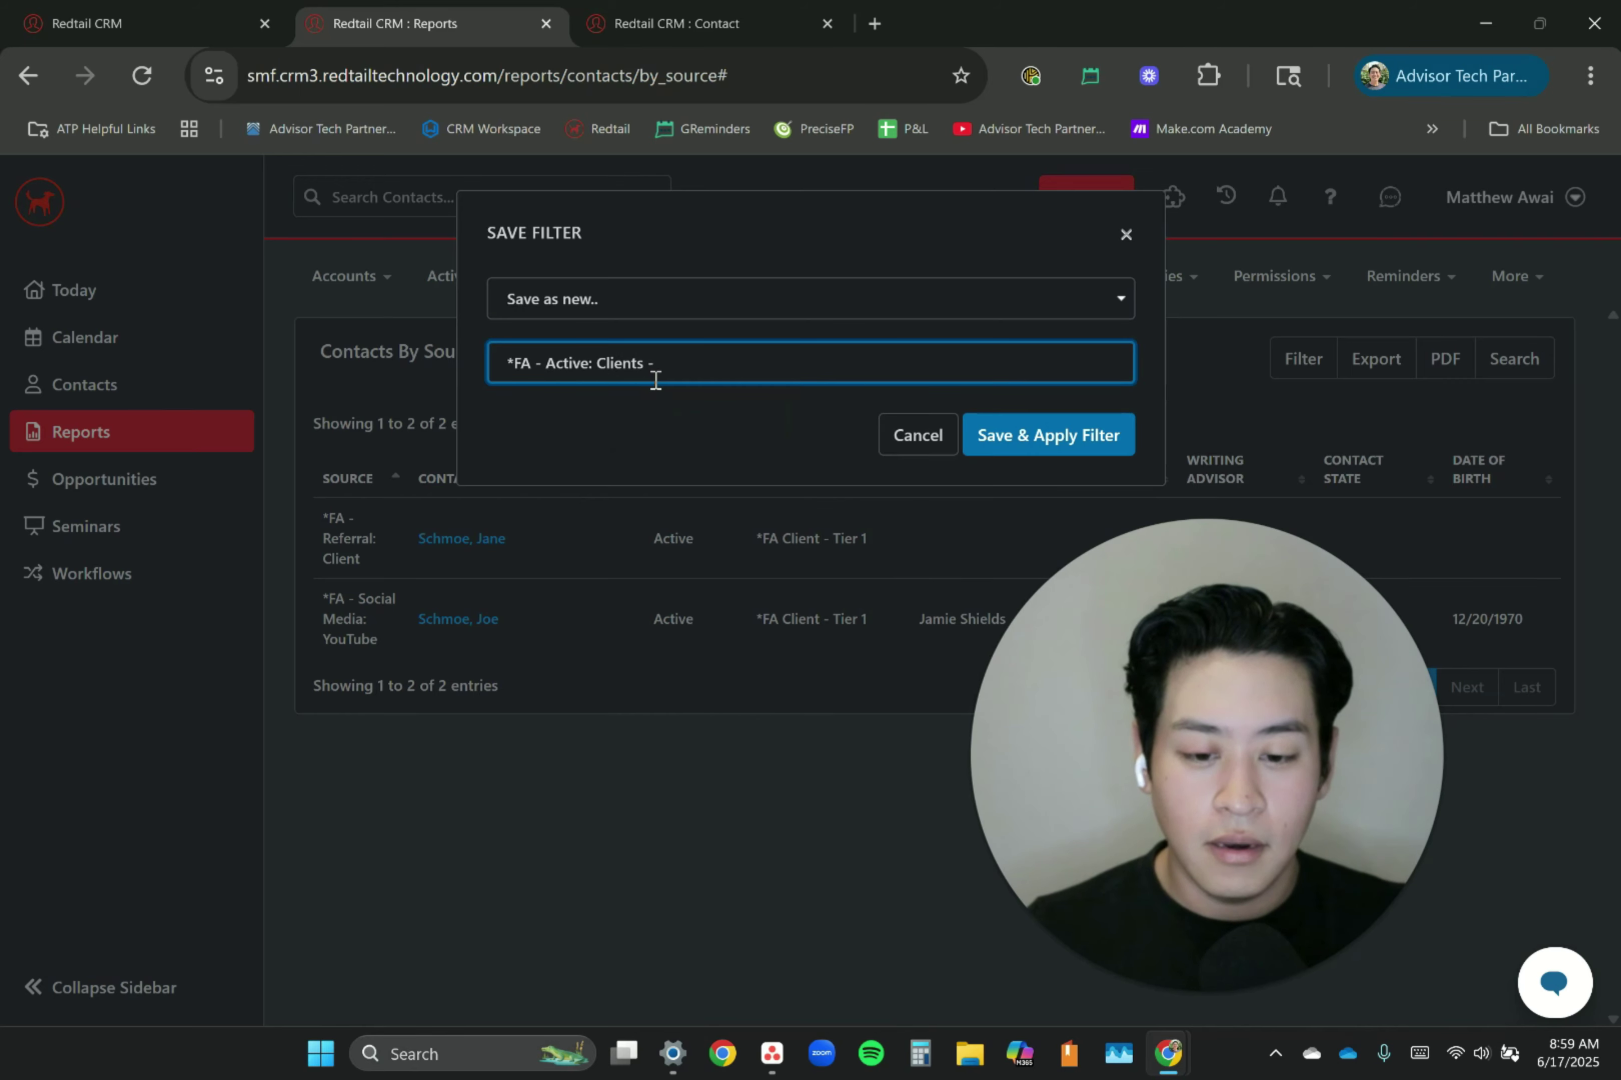
type(" - Referrals")
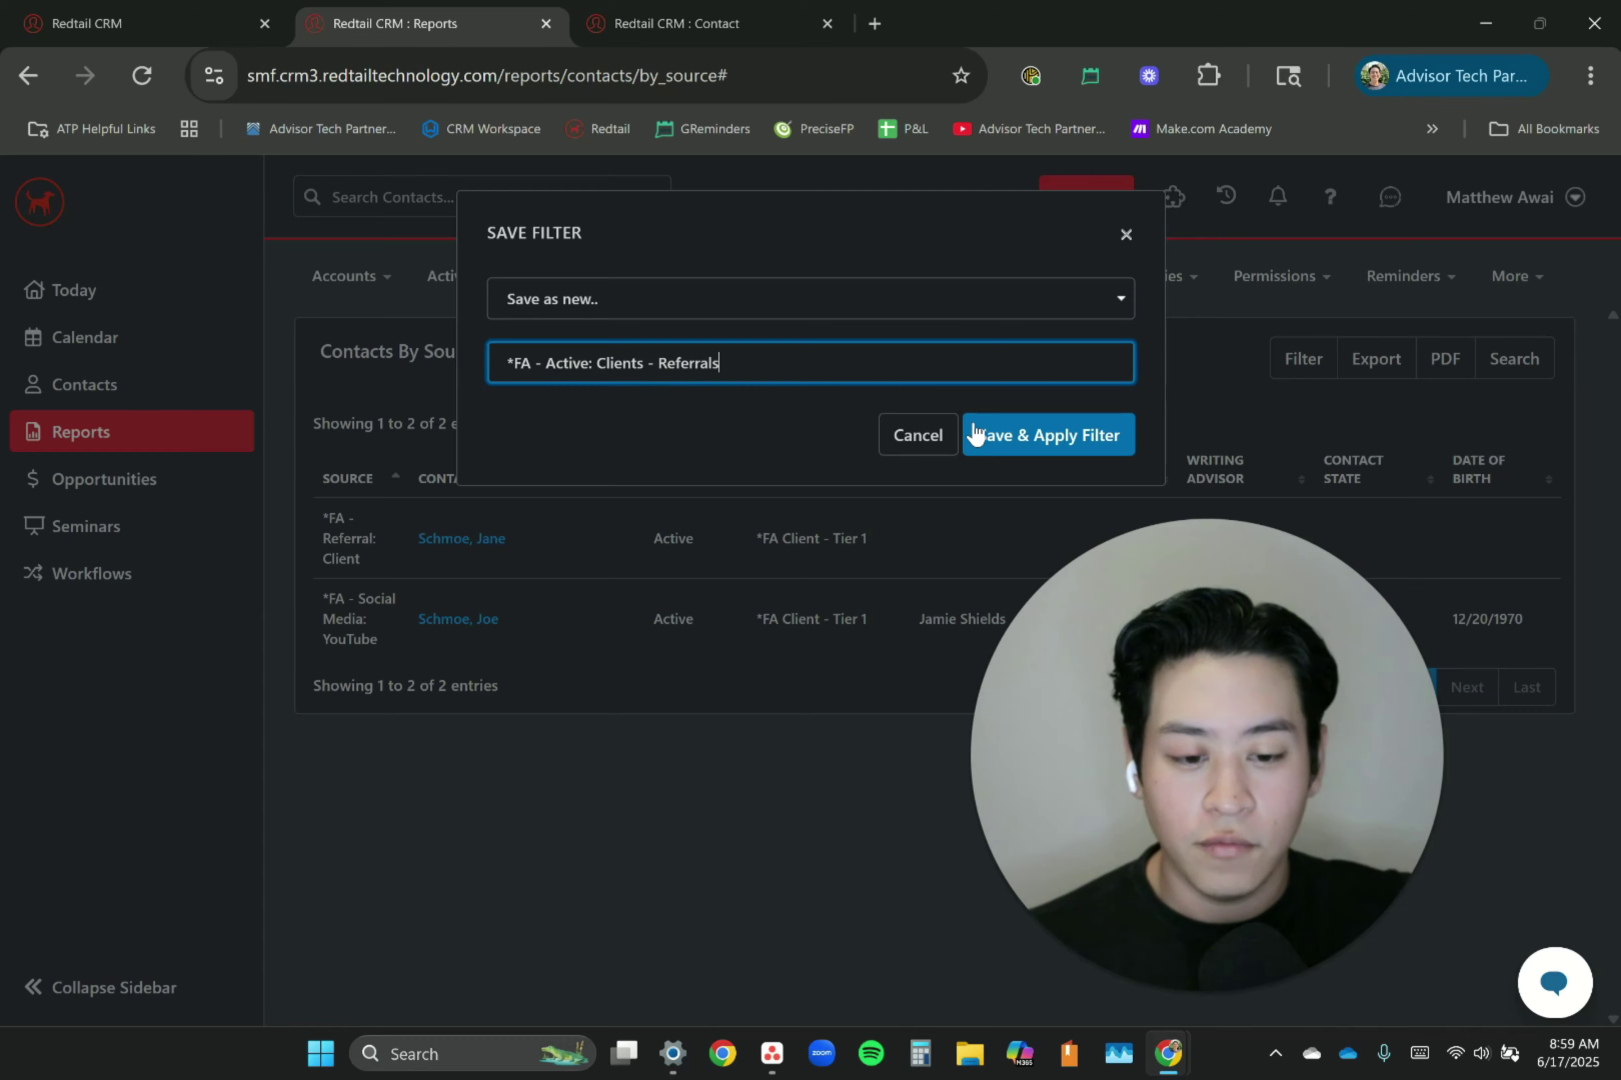
left_click(1069, 444)
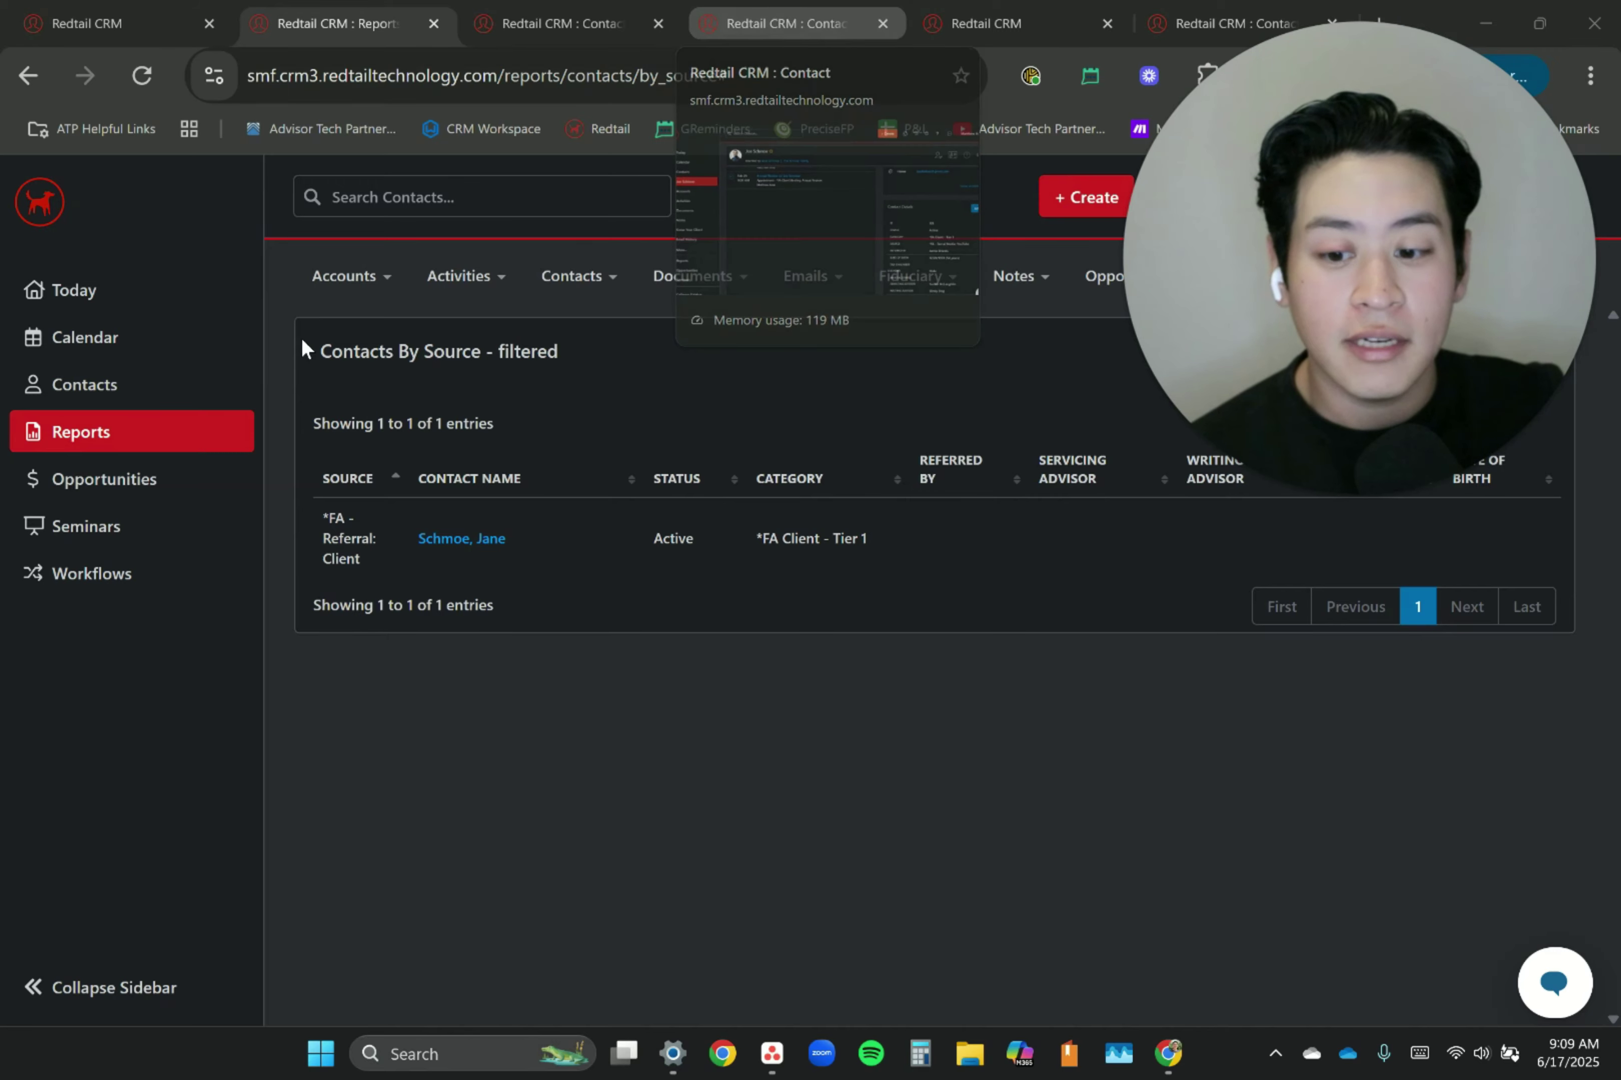
Open the Advanced Search for contacts and view the available criterion types.
left_click(115, 390)
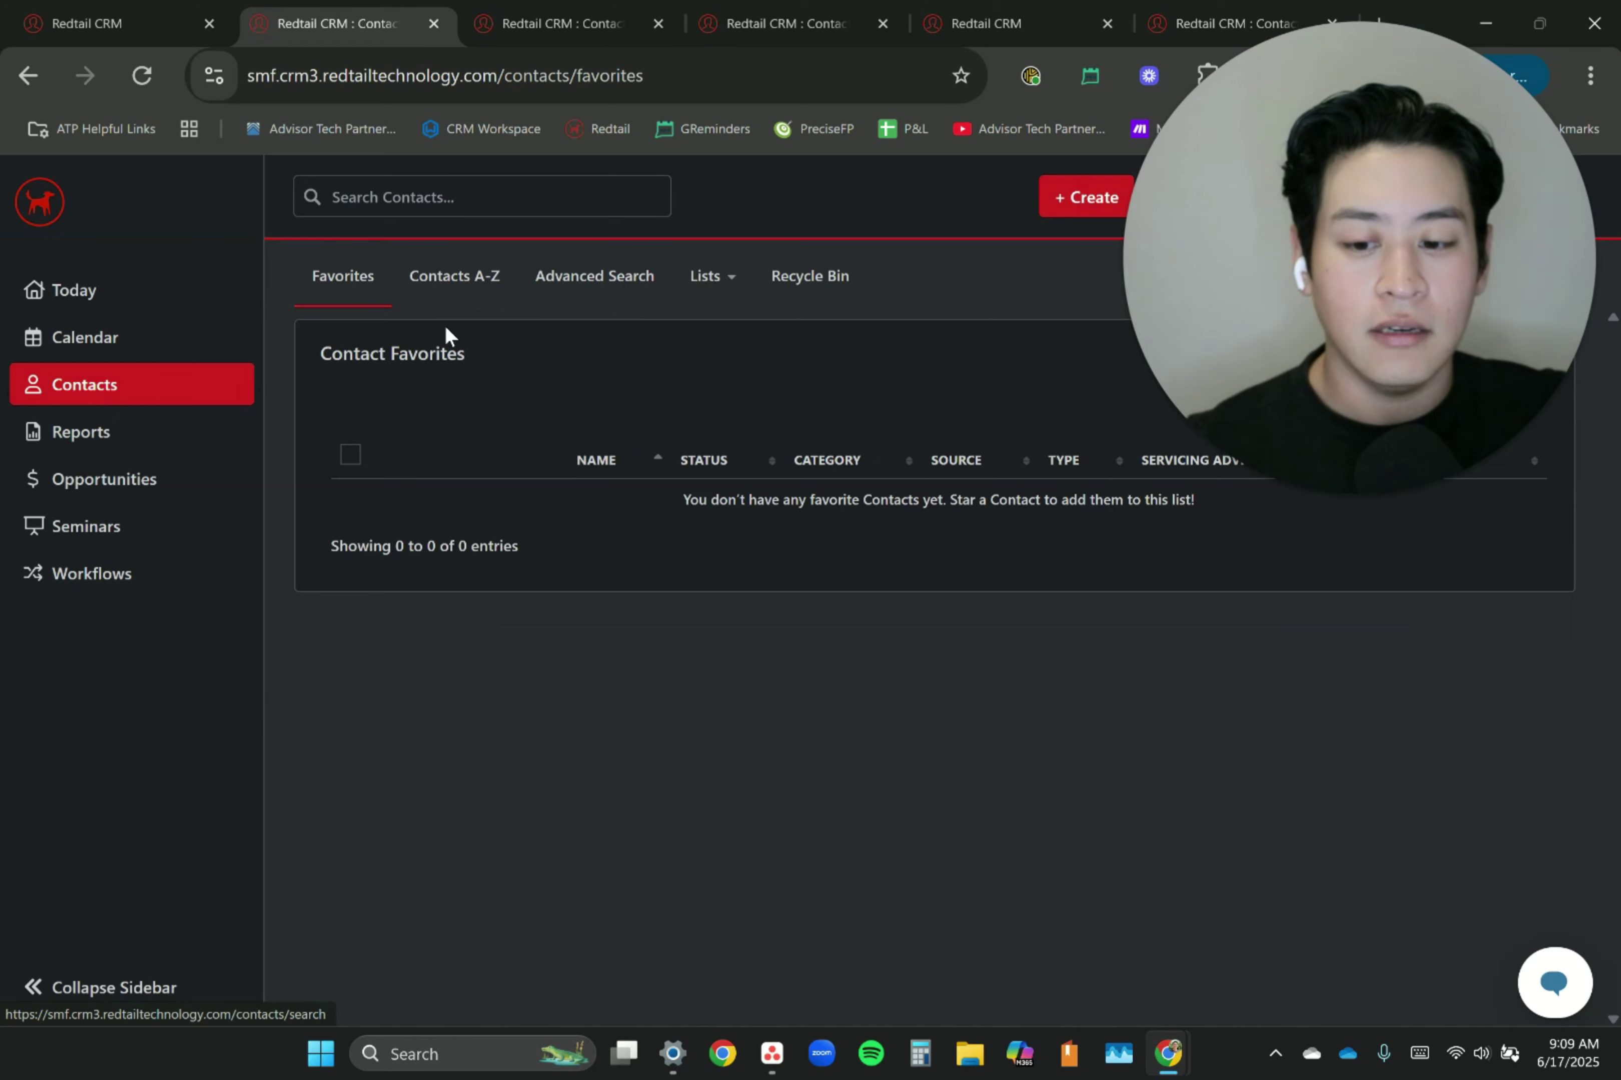
left_click(597, 280)
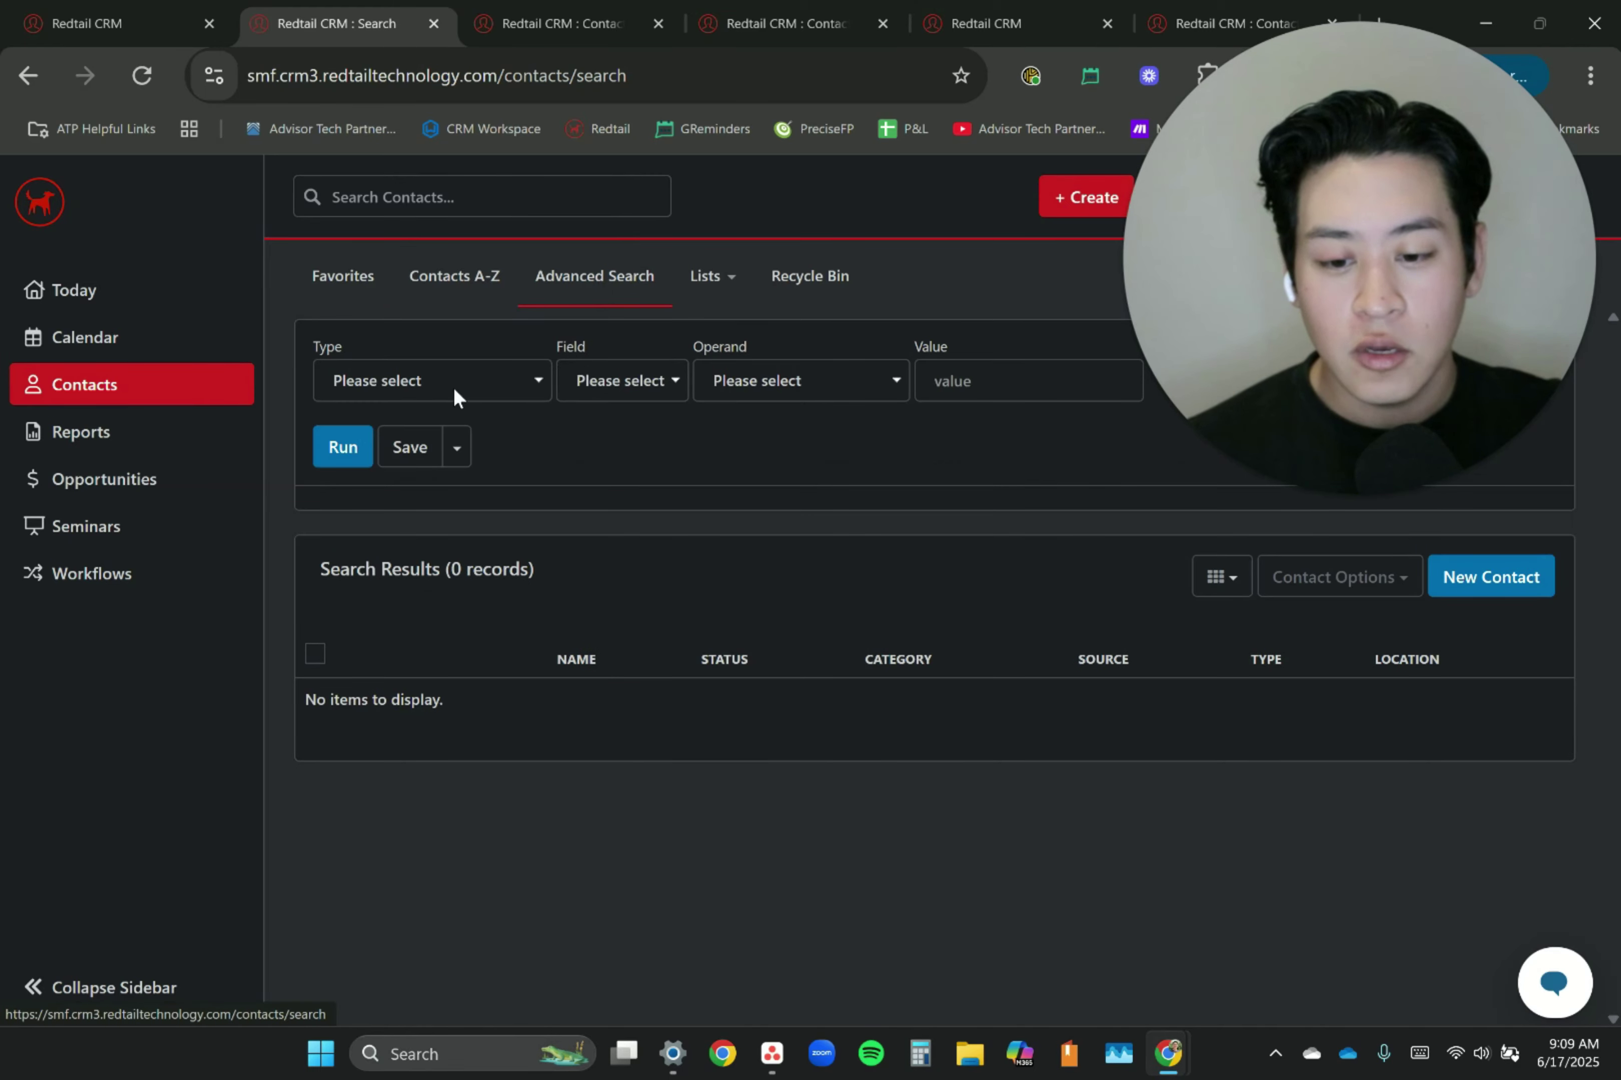
left_click(468, 387)
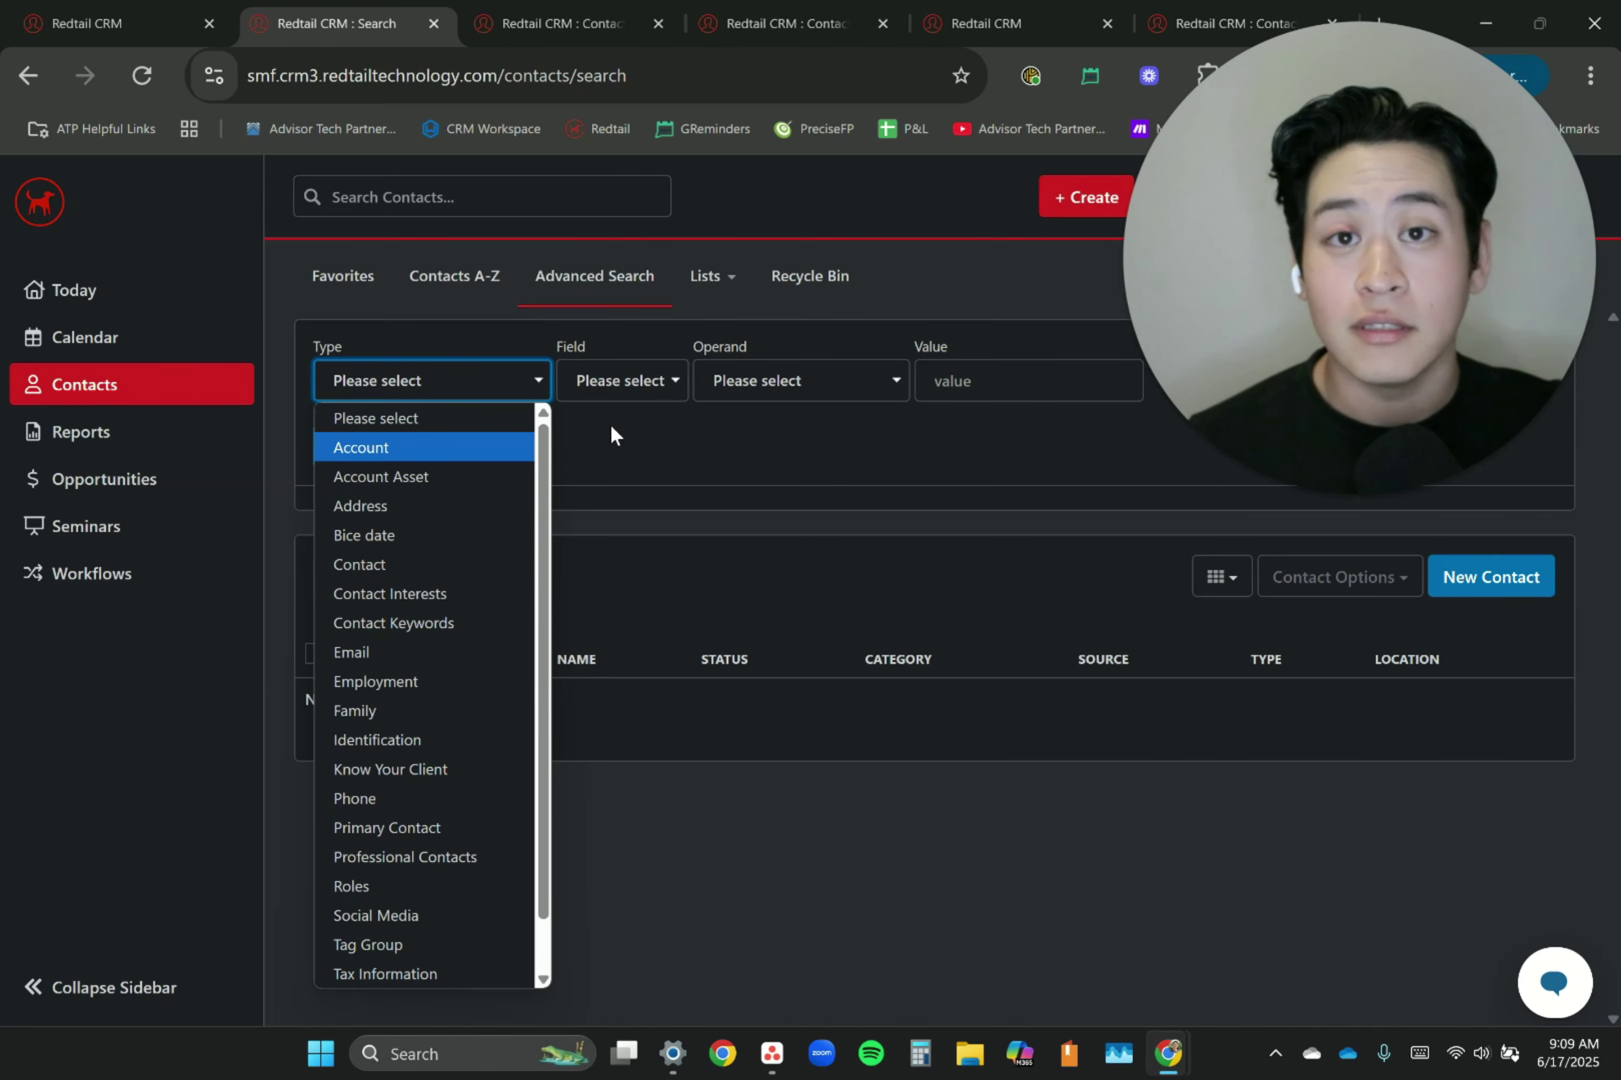
Open the saved QuickList *FA - 2025 Clients: Tier 1 - Contact Source = Referrals.
left_click(722, 277)
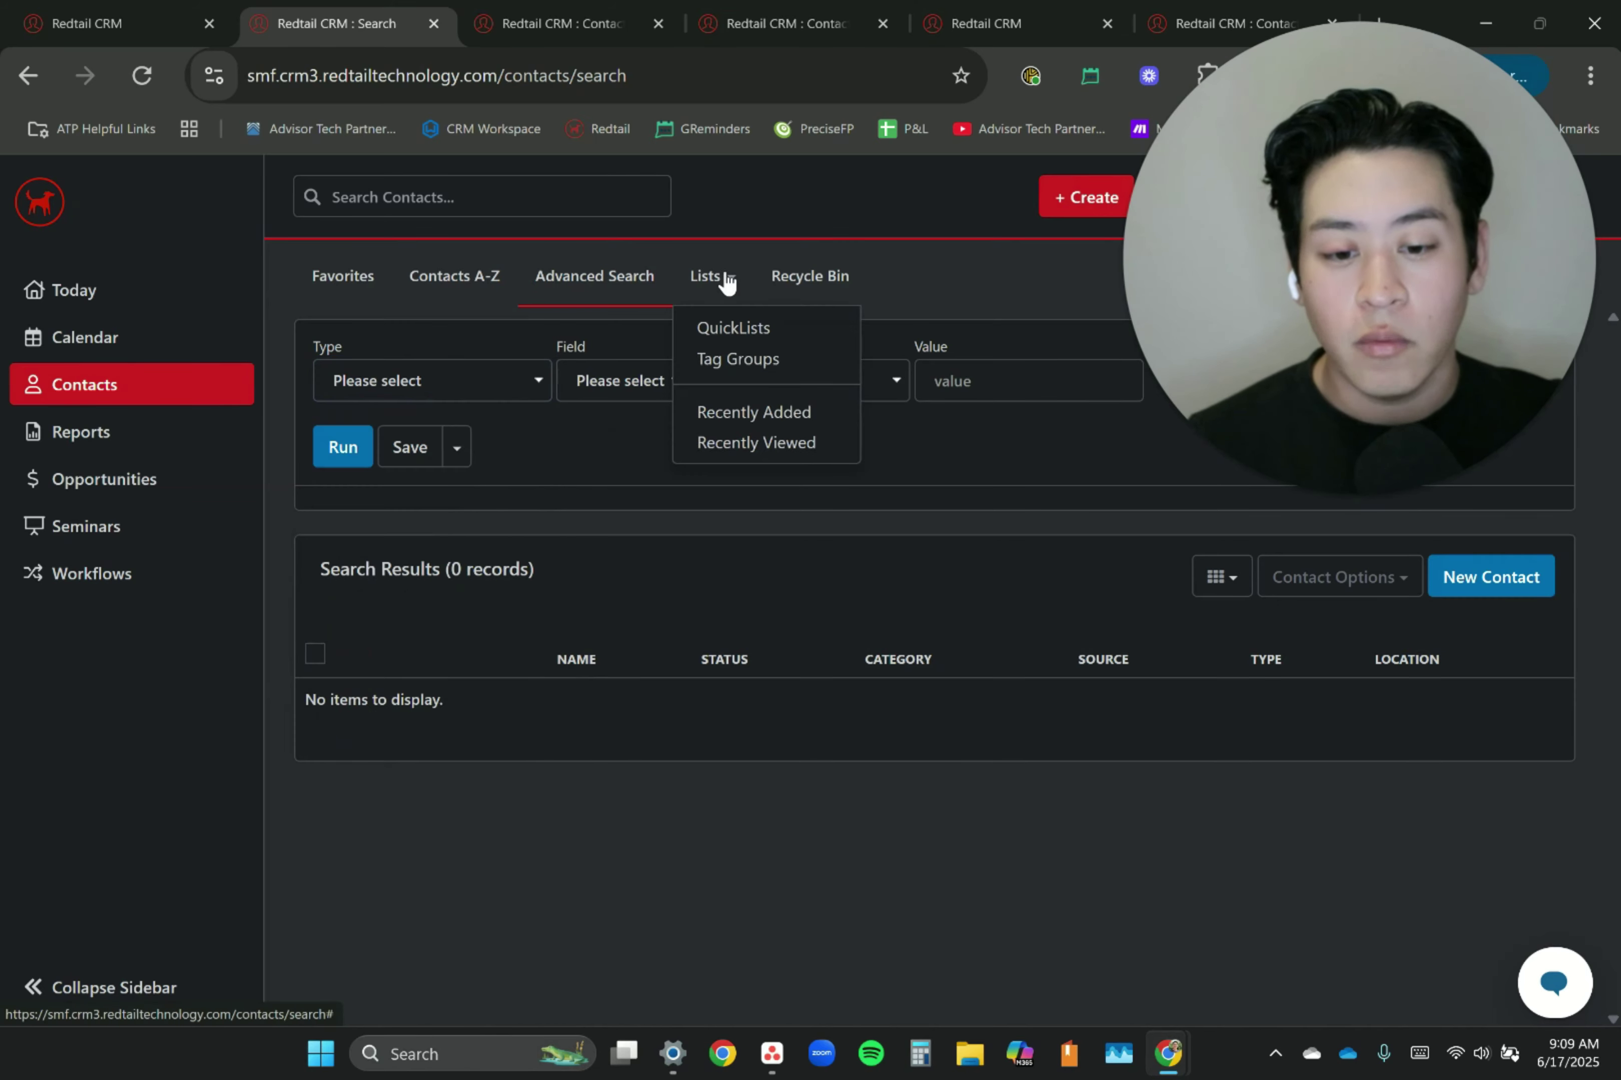
left_click(727, 329)
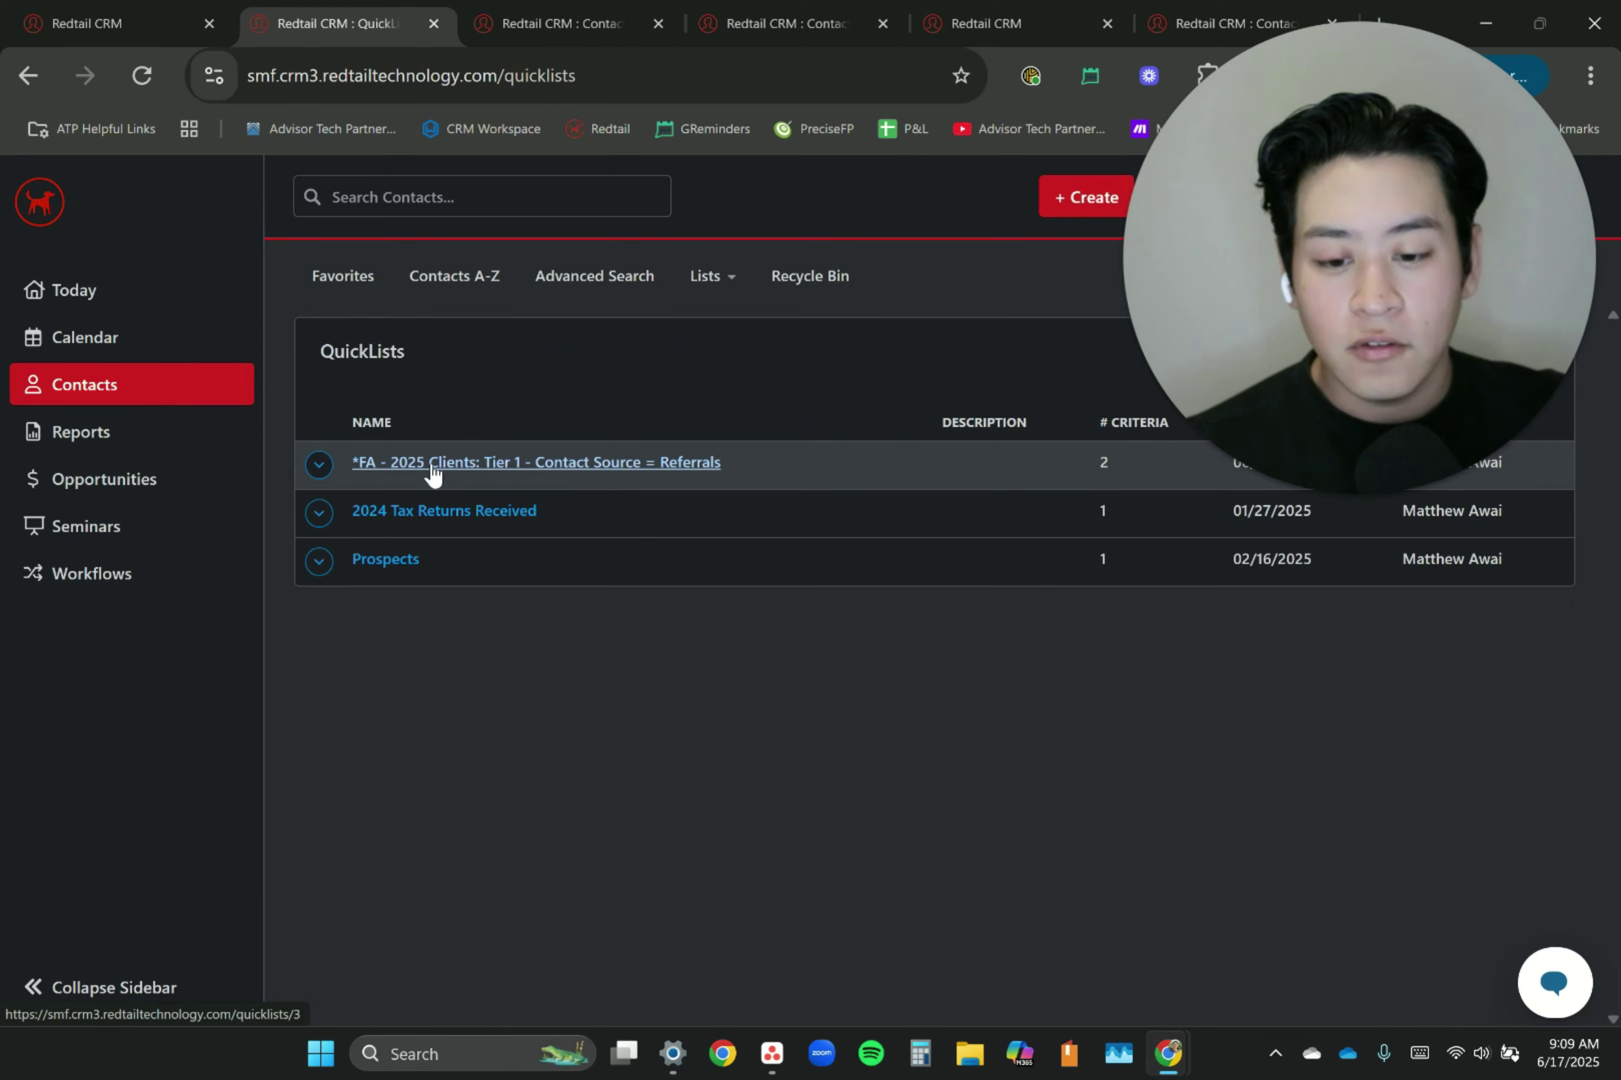
left_click(502, 464)
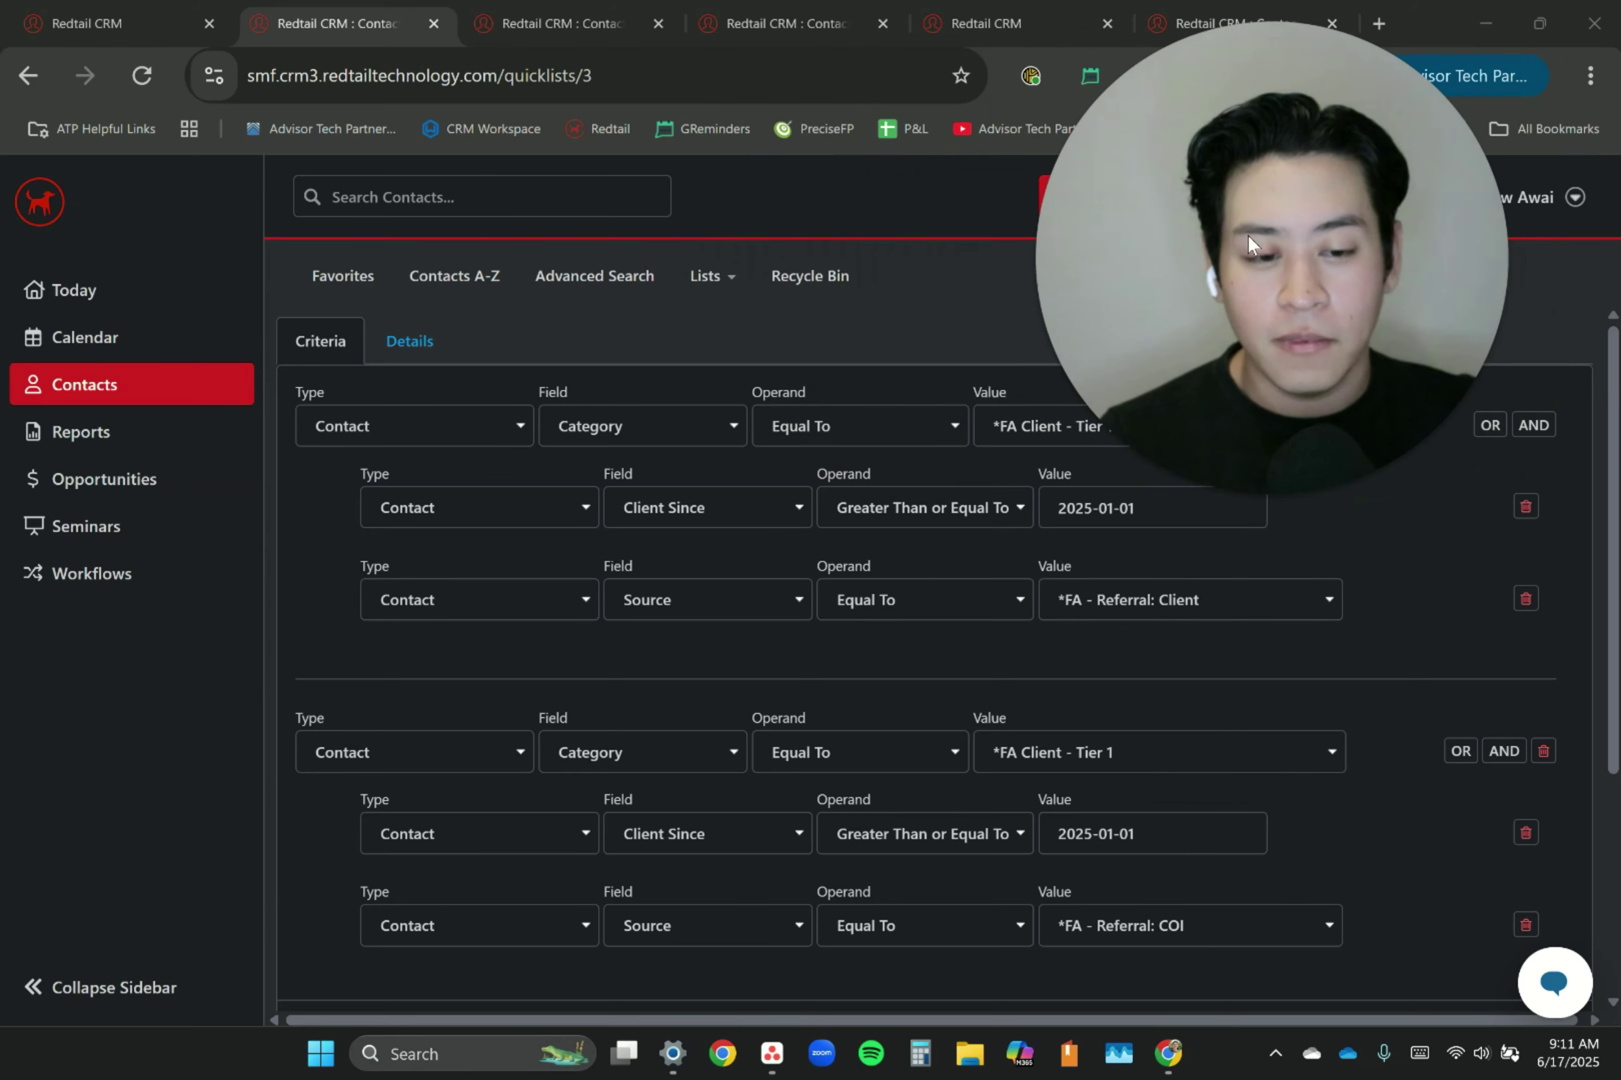
Review the QuickList's category, Client Since and source criteria, and select all contacts on its search results page.
scroll(745, 673, "down", 2)
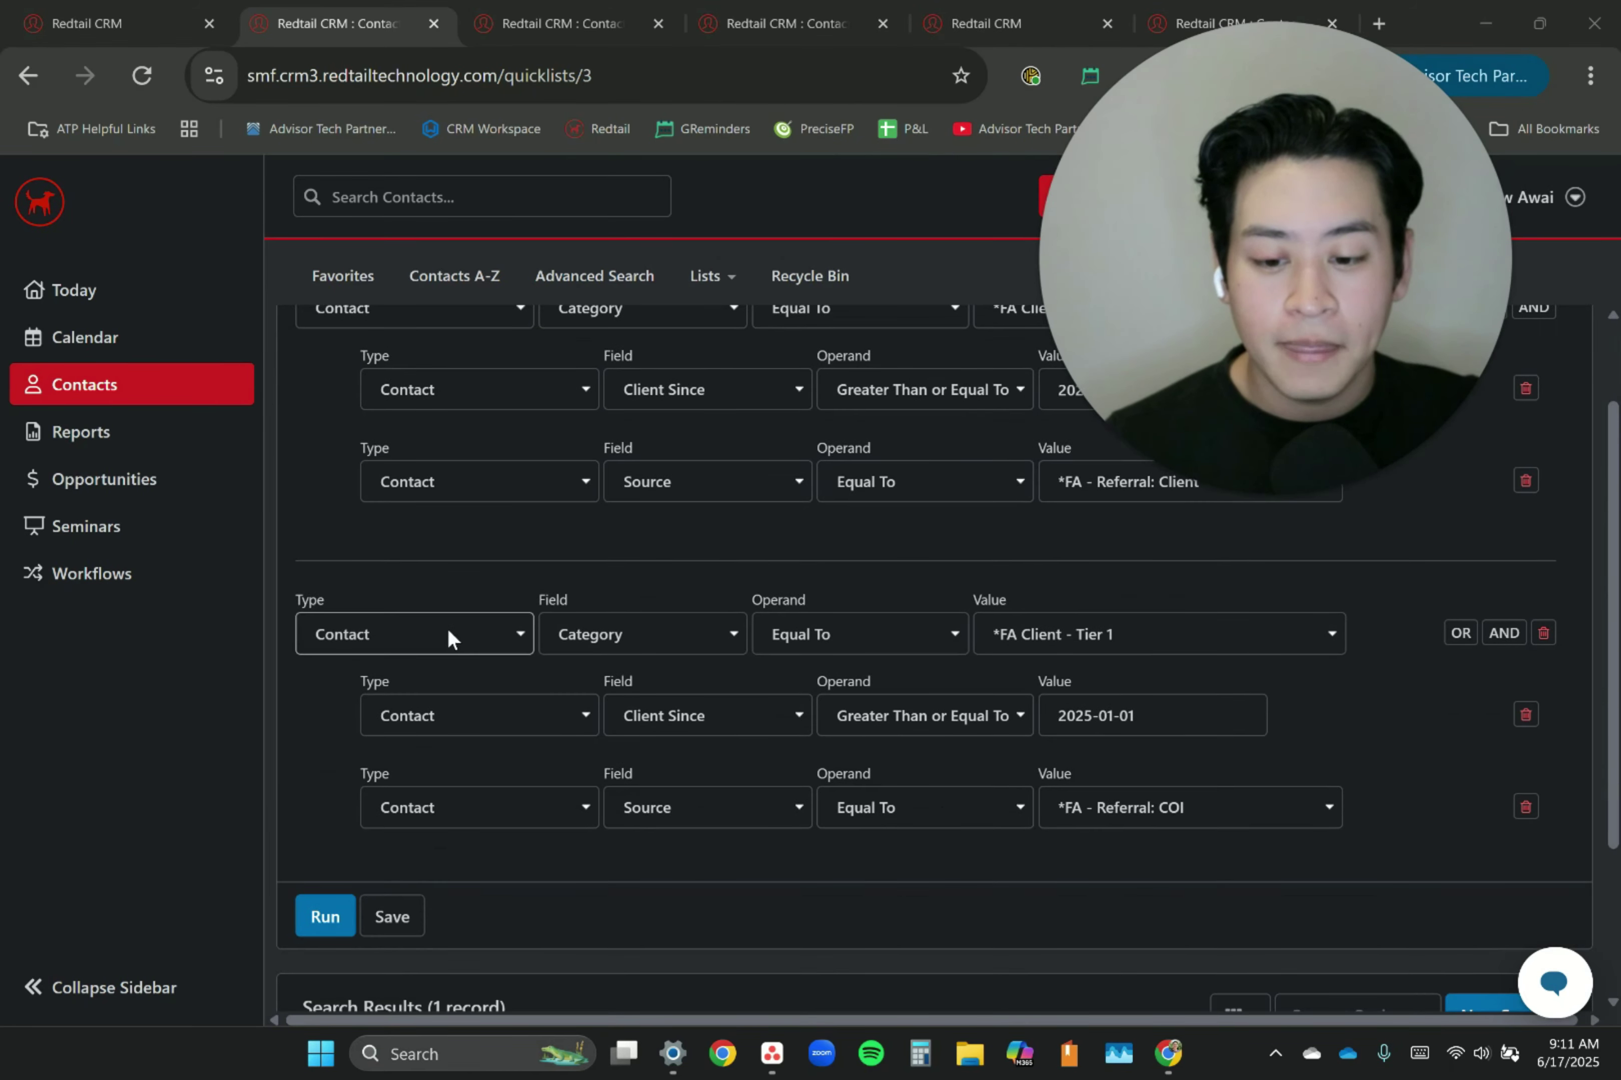
scroll(1077, 632, "up", 2)
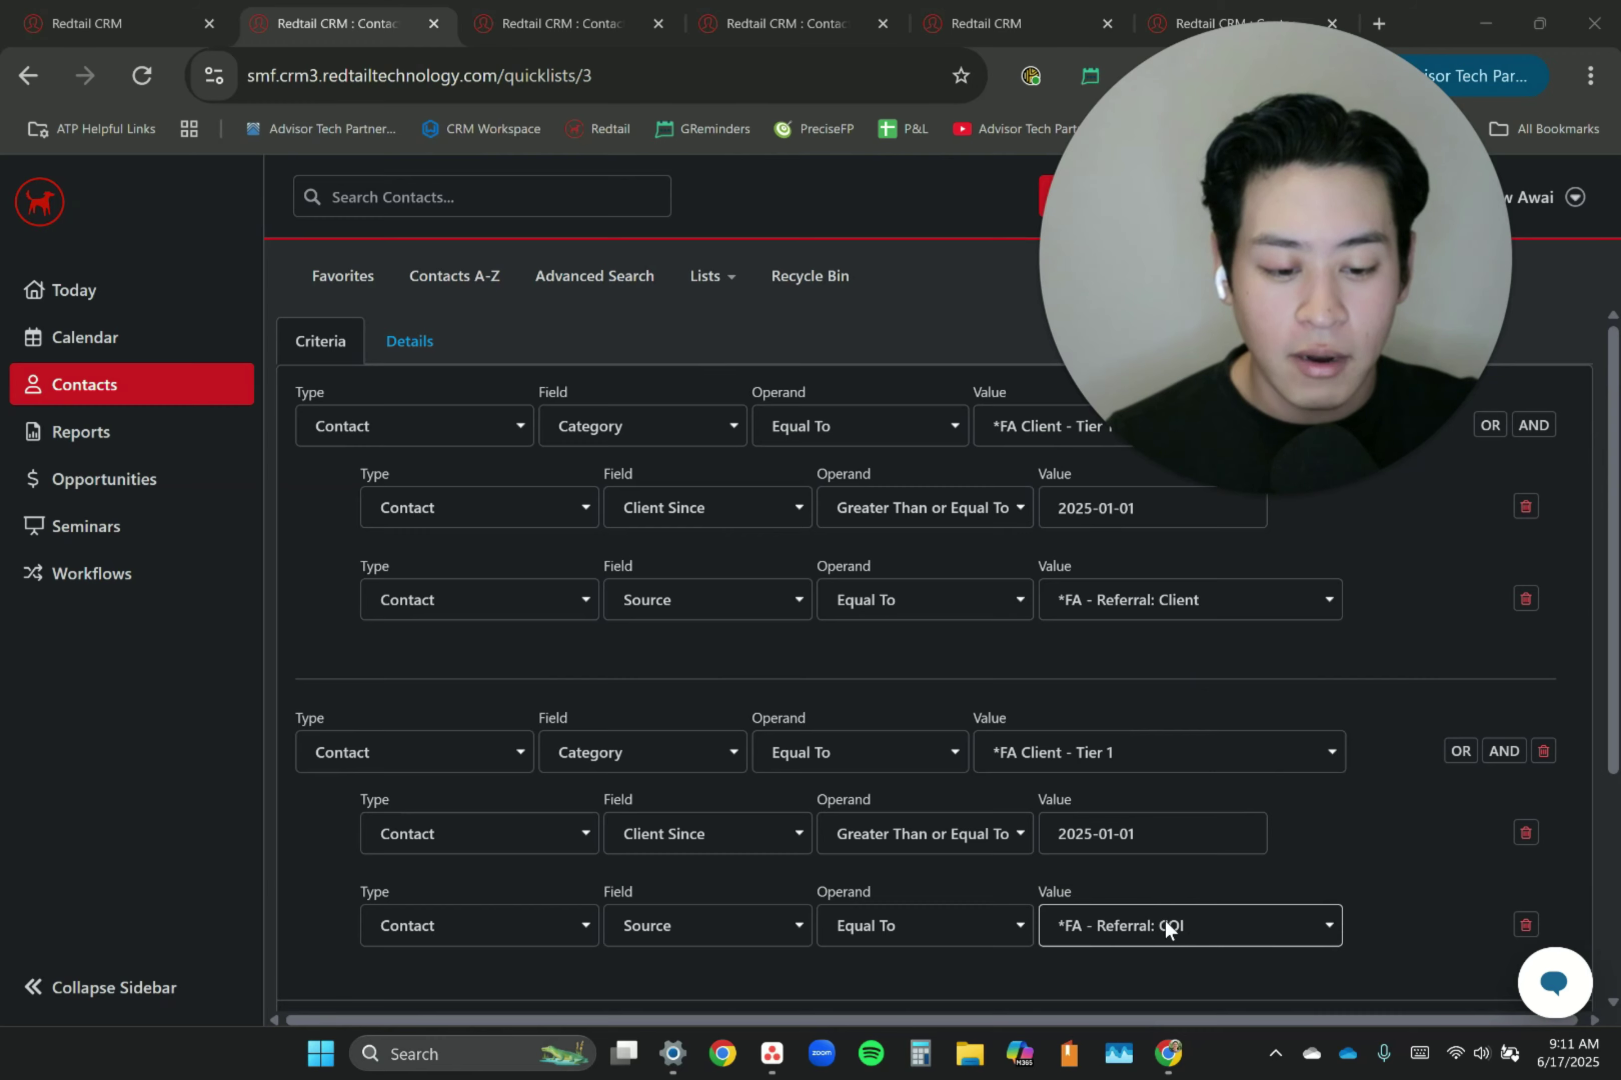
scroll(970, 916, "down", 5)
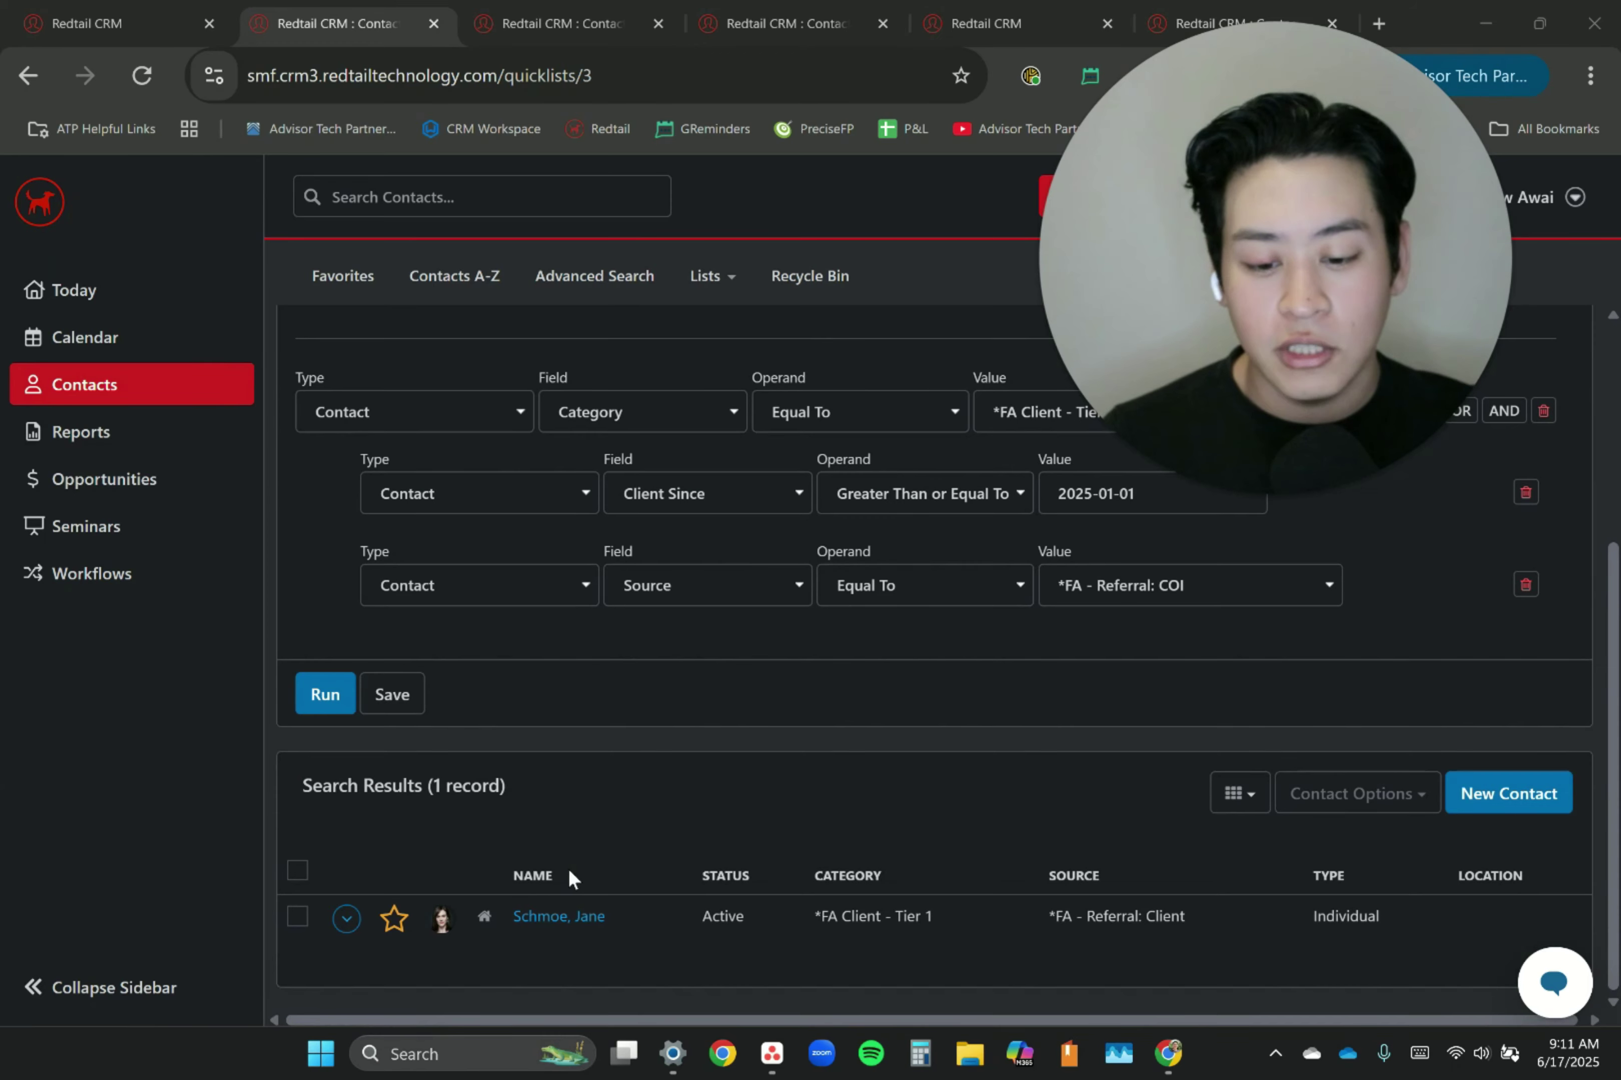
left_click(1153, 926)
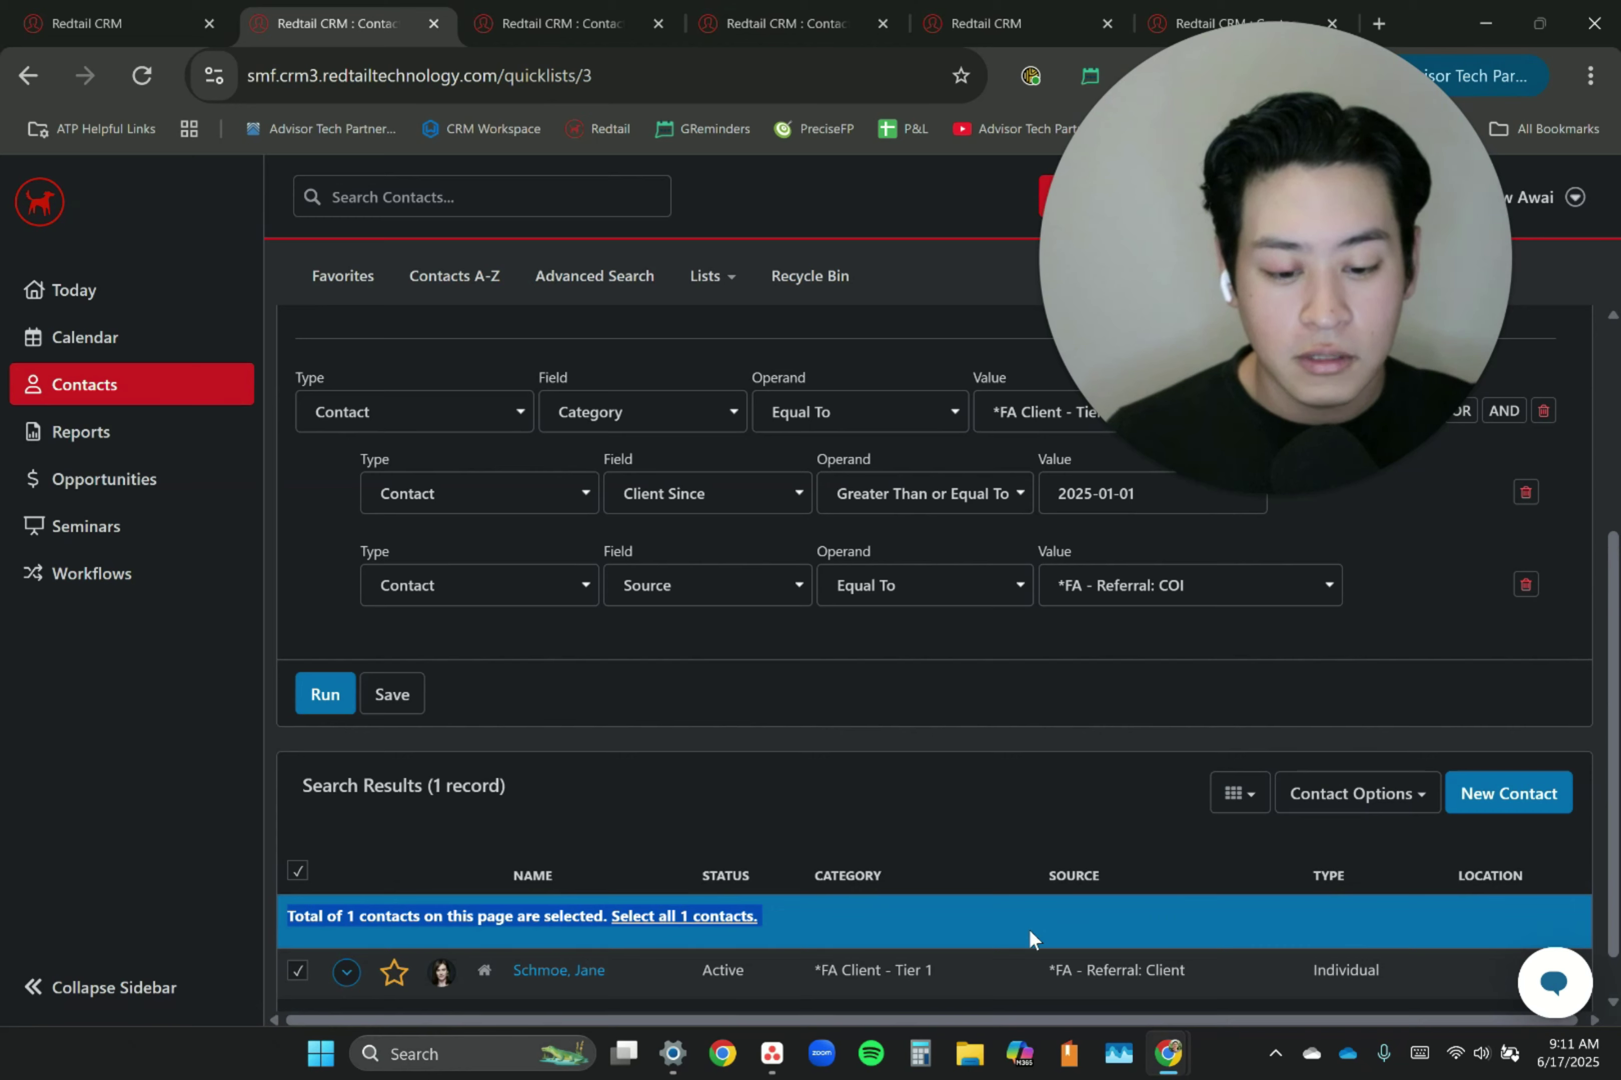